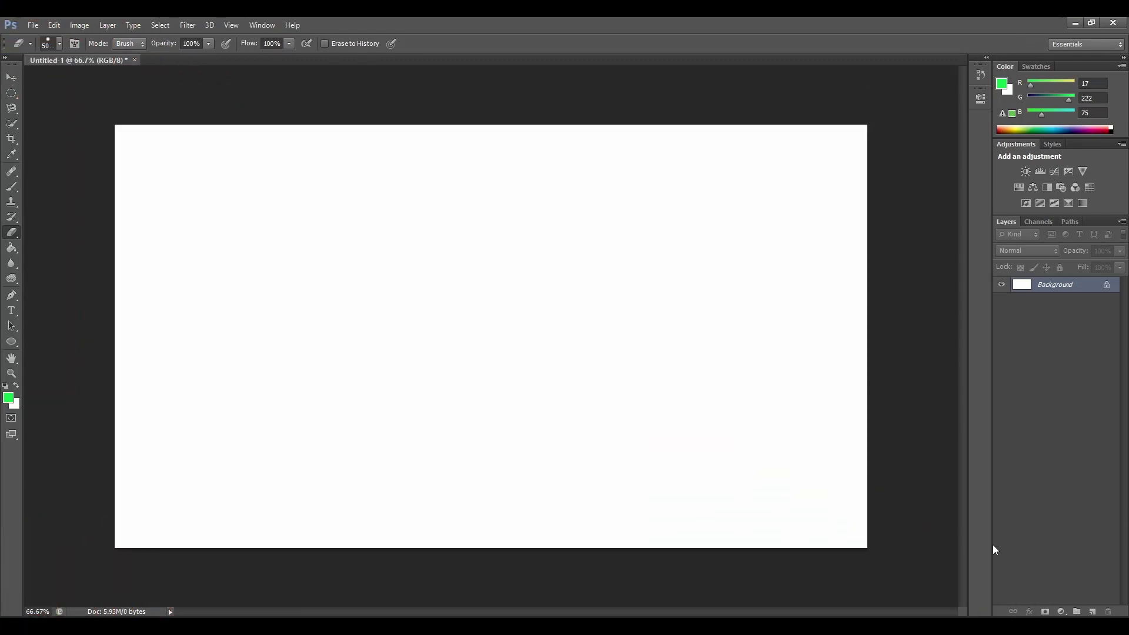
Add a new layer above the background and name it color
left_click(1094, 611)
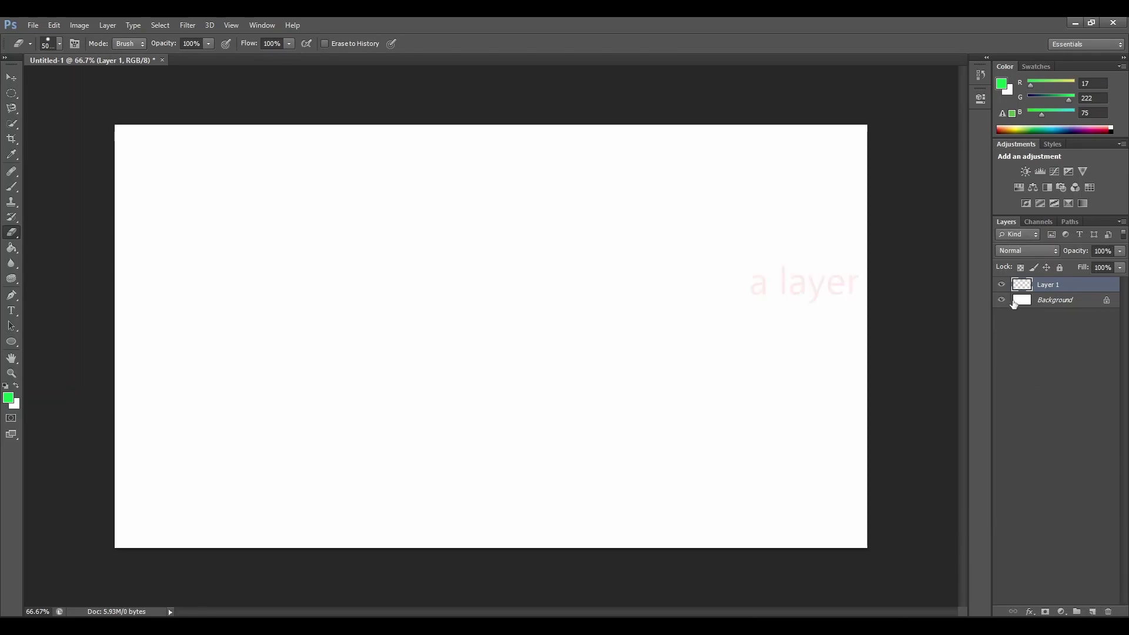
double_click(1053, 286)
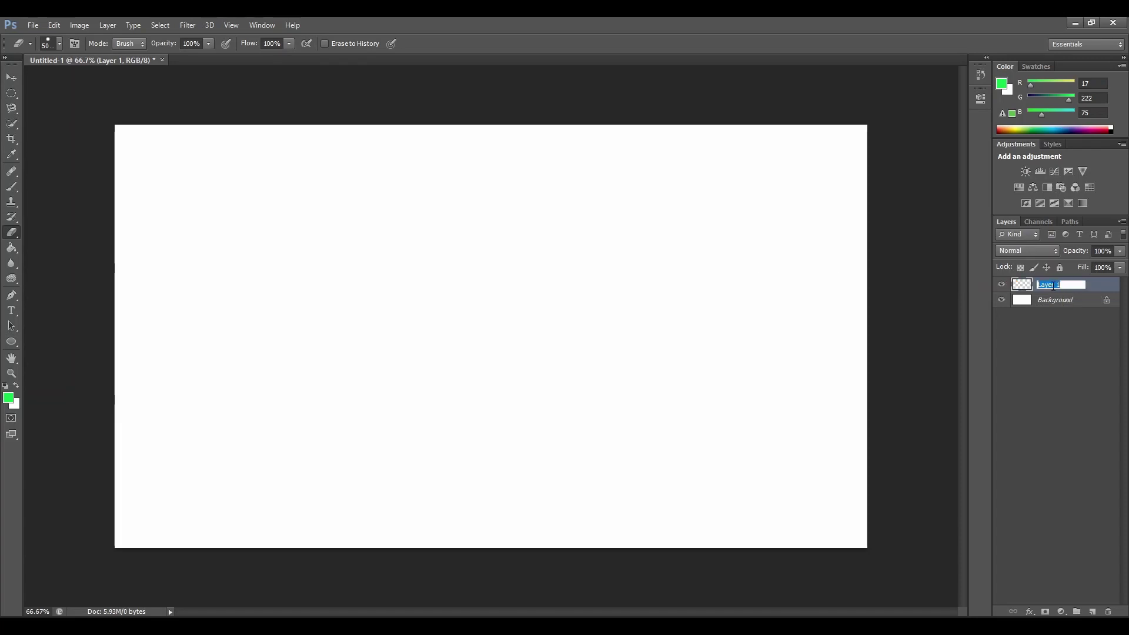
key("BackSpace")
type("color")
left_click(1082, 348)
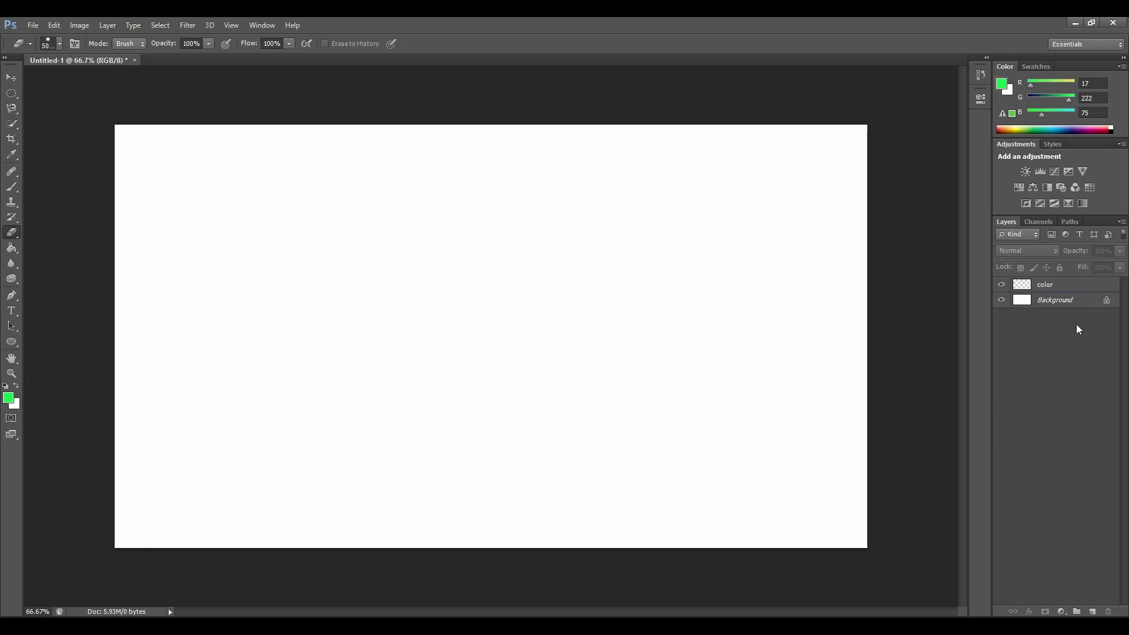
Add another layer above the color layer and name it sketch
left_click(1091, 612)
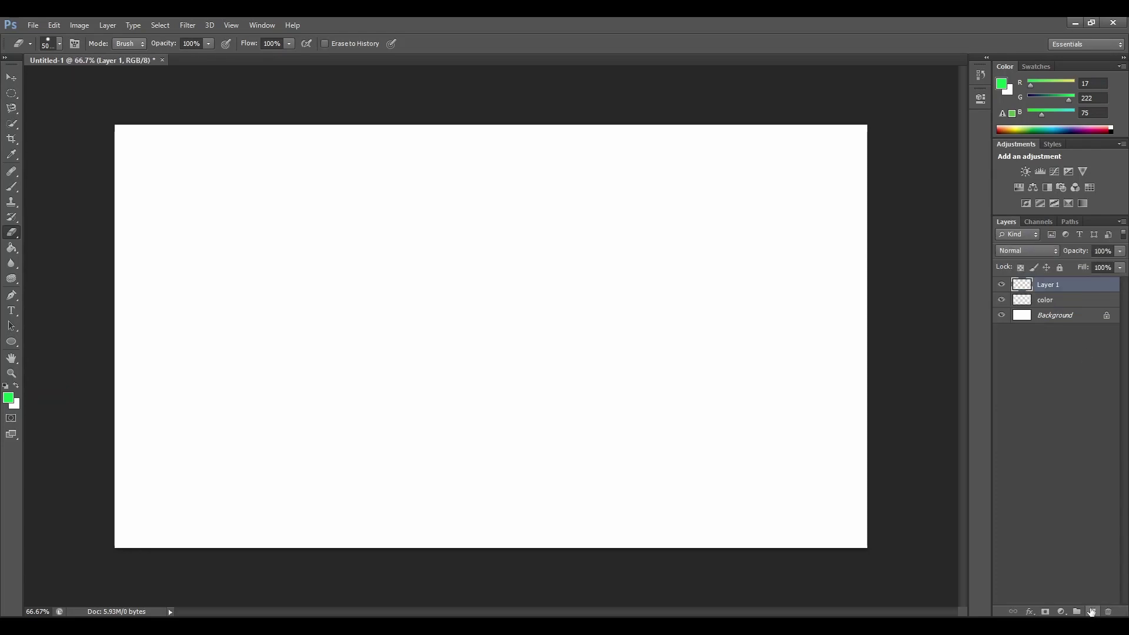
double_click(1054, 285)
type("sketch")
left_click(1059, 382)
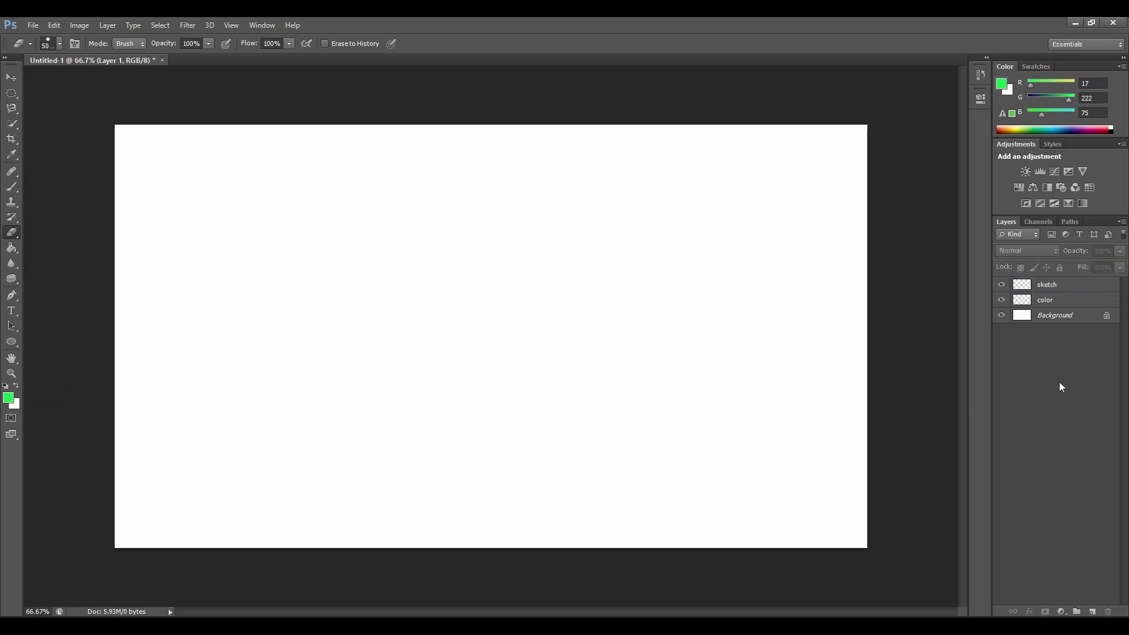
Add a third layer above the sketch layer and name it outline
left_click(1093, 612)
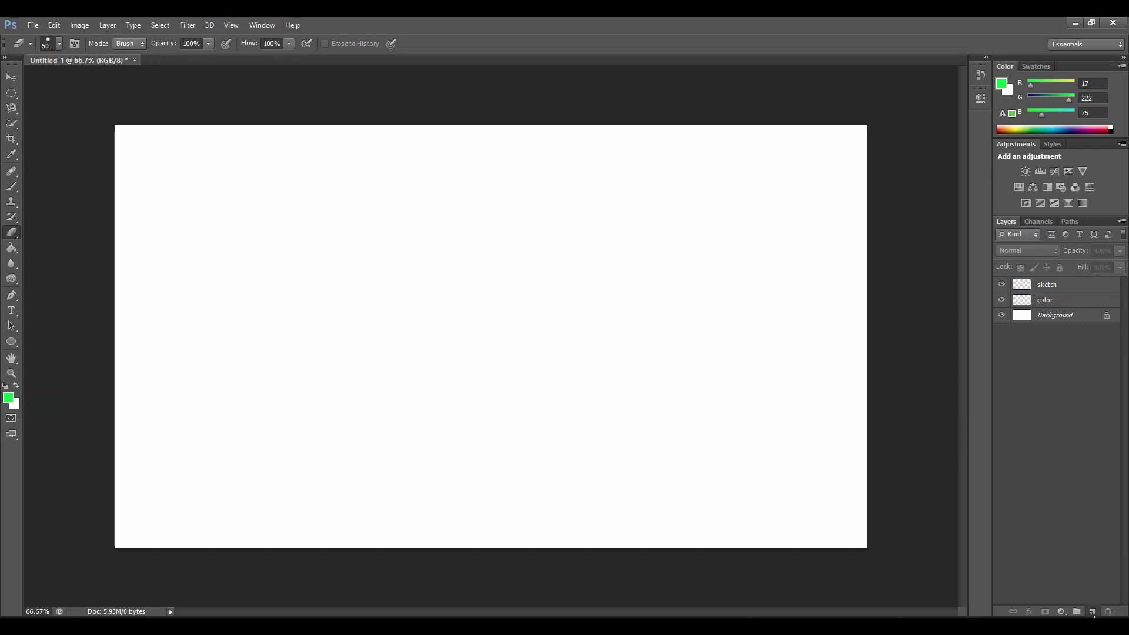
double_click(1048, 285)
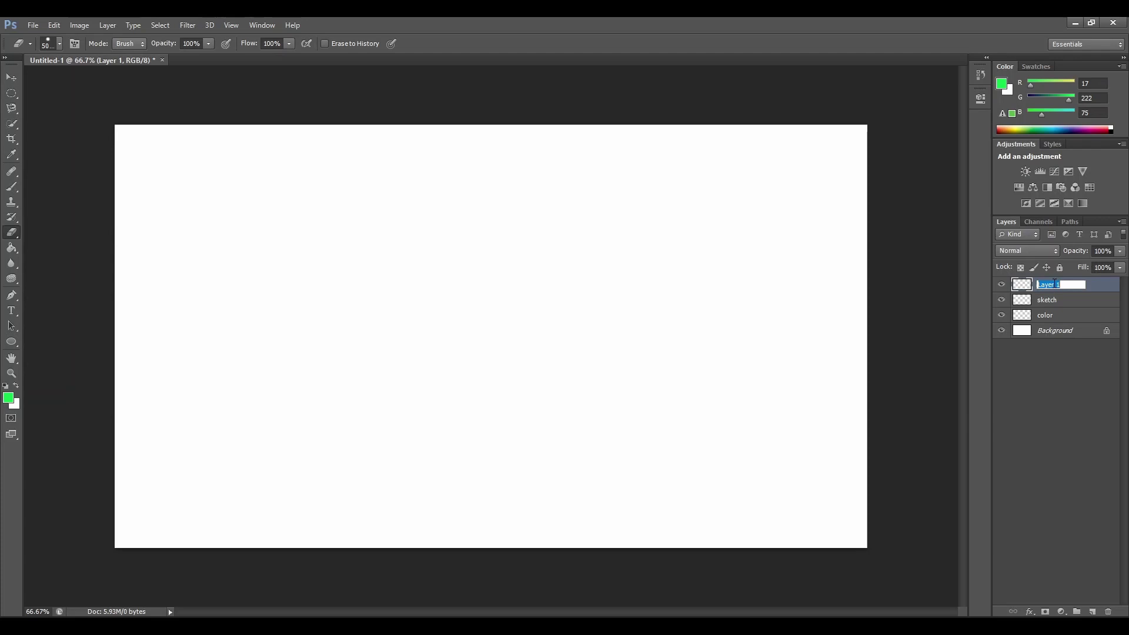
type("outline")
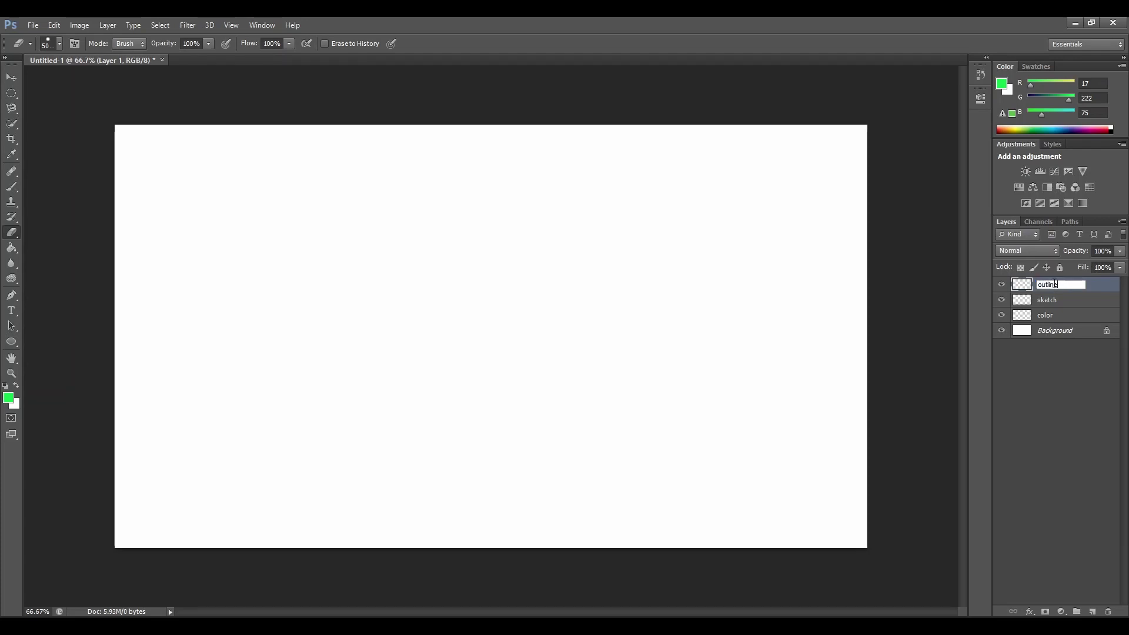
left_click(1067, 465)
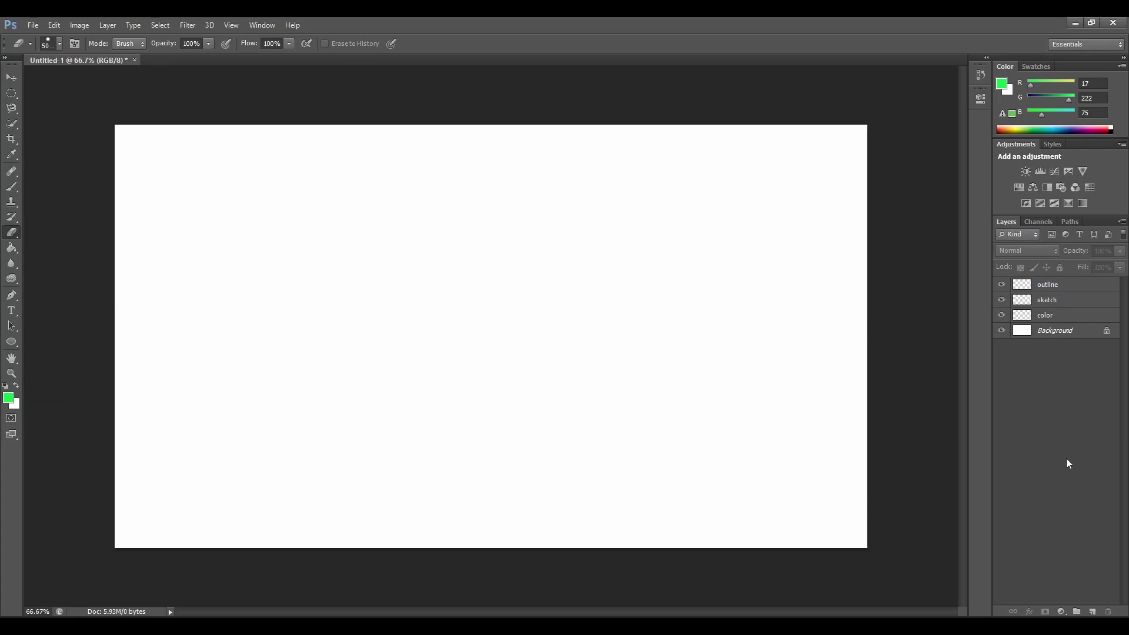
Make the sketch layer active and switch to the Brush tool
left_click(1046, 303)
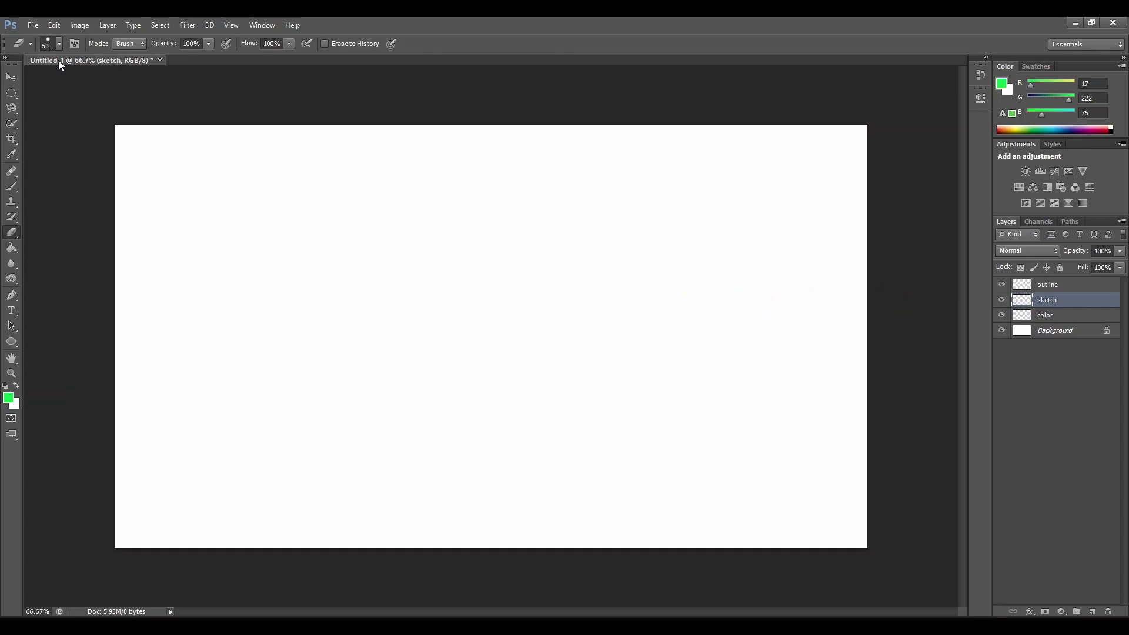
left_click(11, 190)
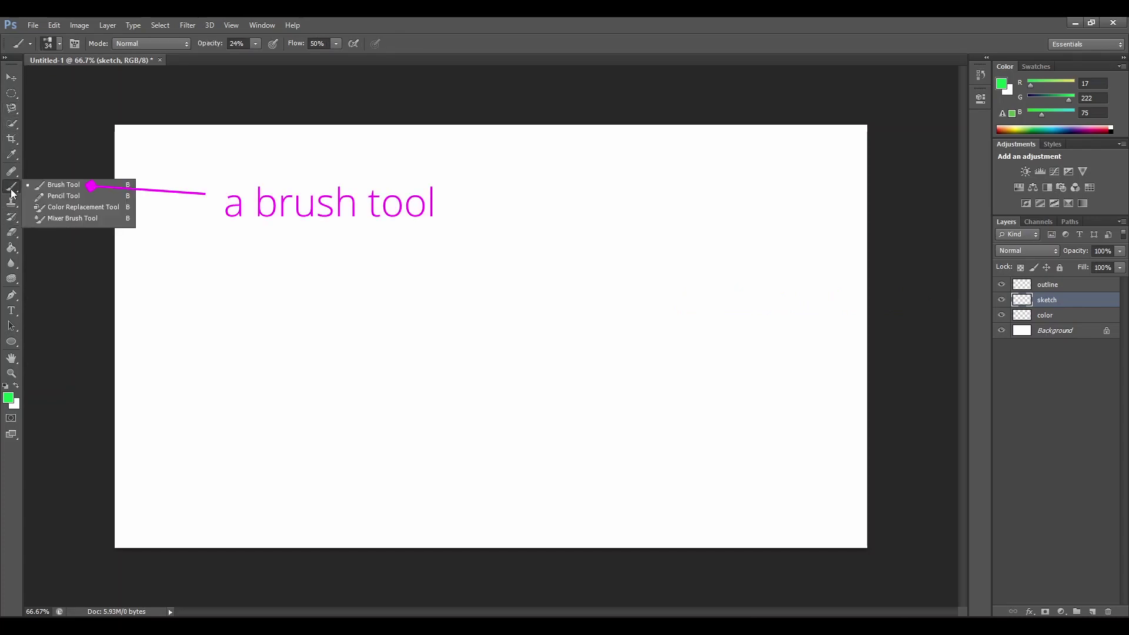
left_click(63, 186)
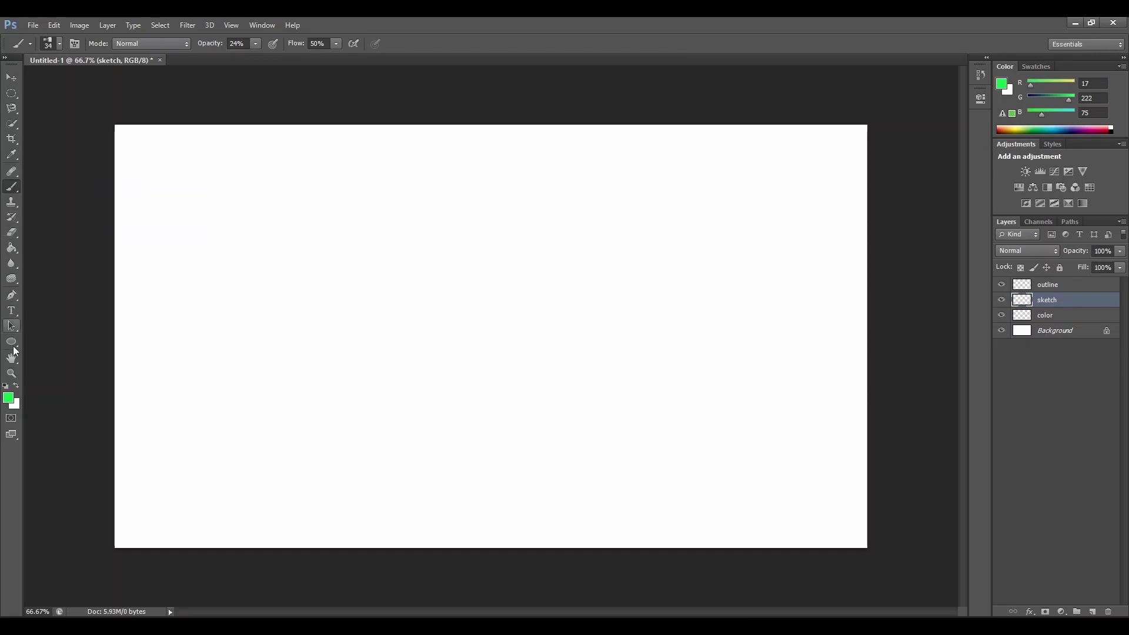
Set the foreground color to pure black with RGB values 0, 0, 0
left_click(9, 400)
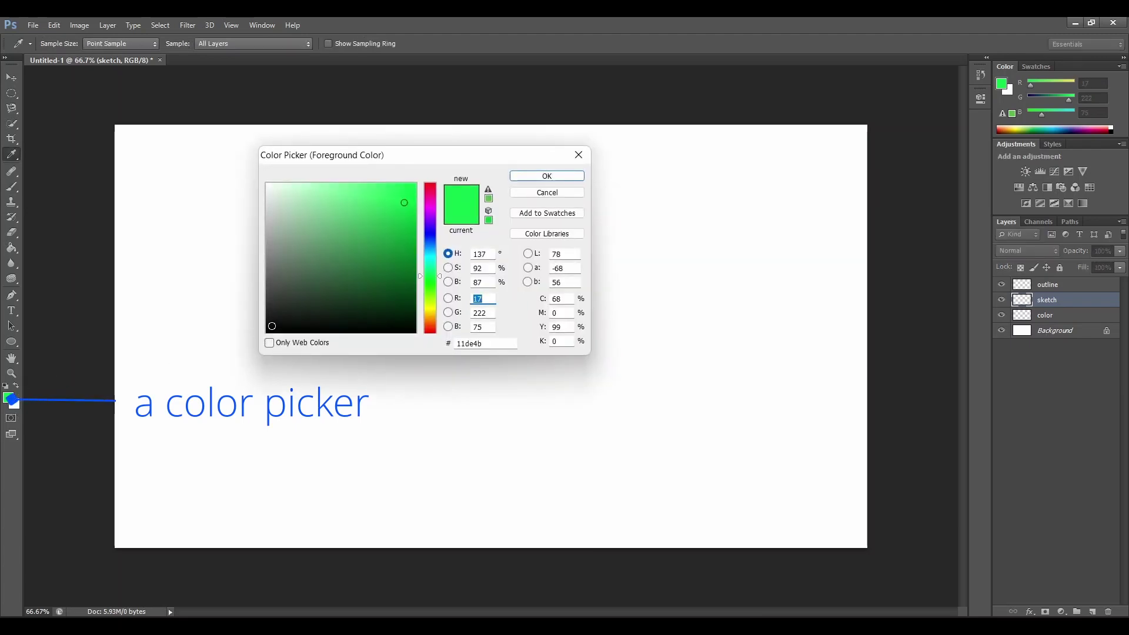
left_click(271, 326)
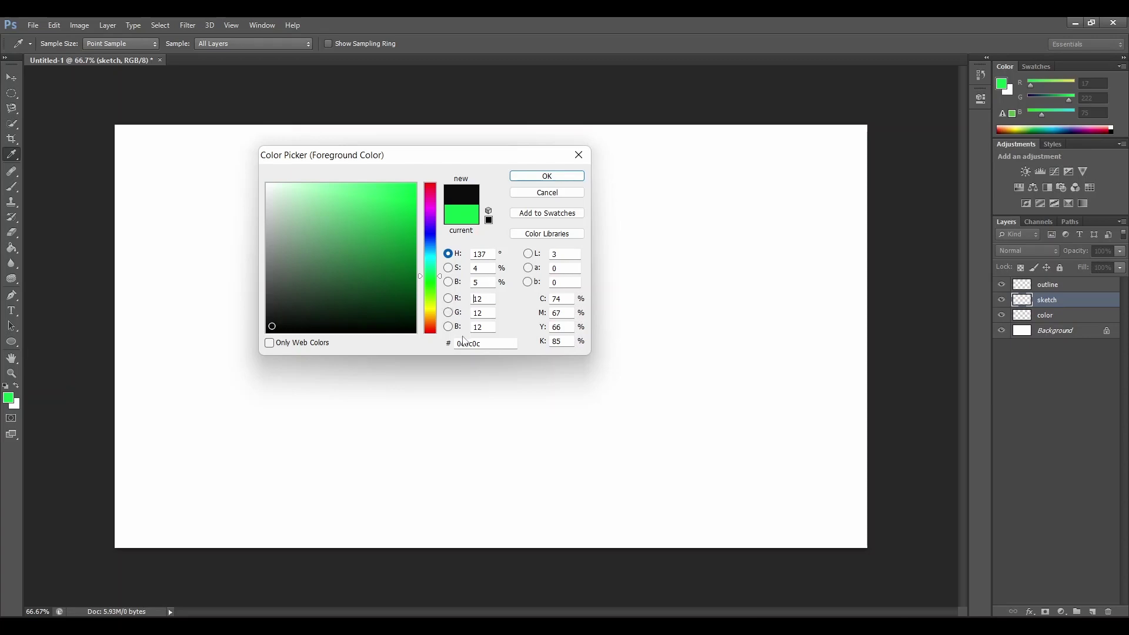
double_click(473, 299)
type("0")
double_click(488, 313)
type("0")
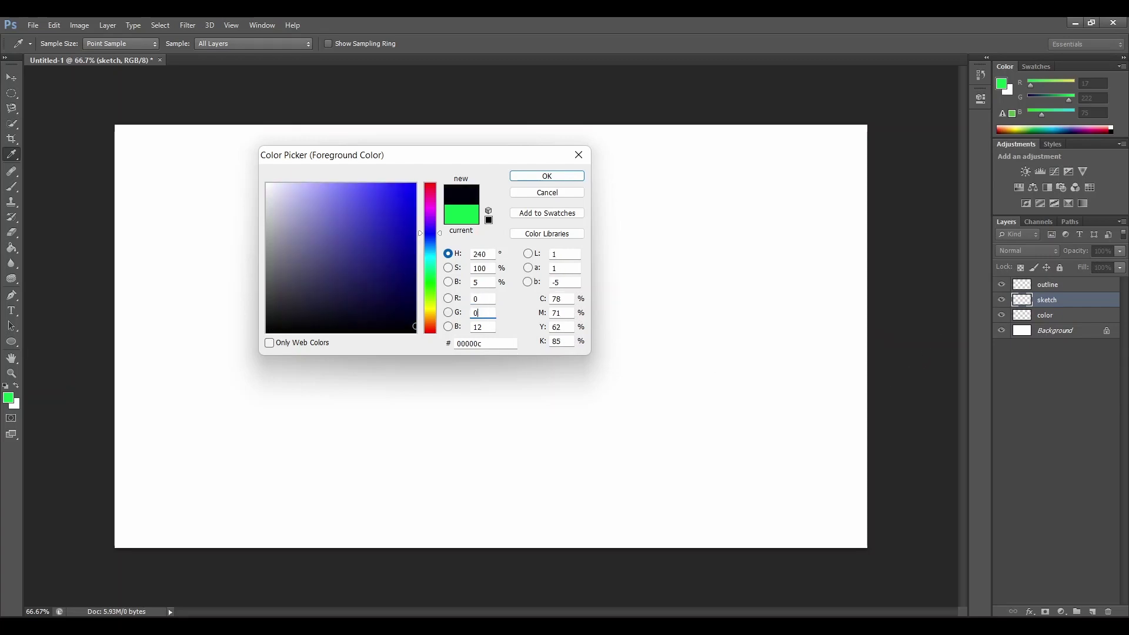
double_click(474, 327)
type("0")
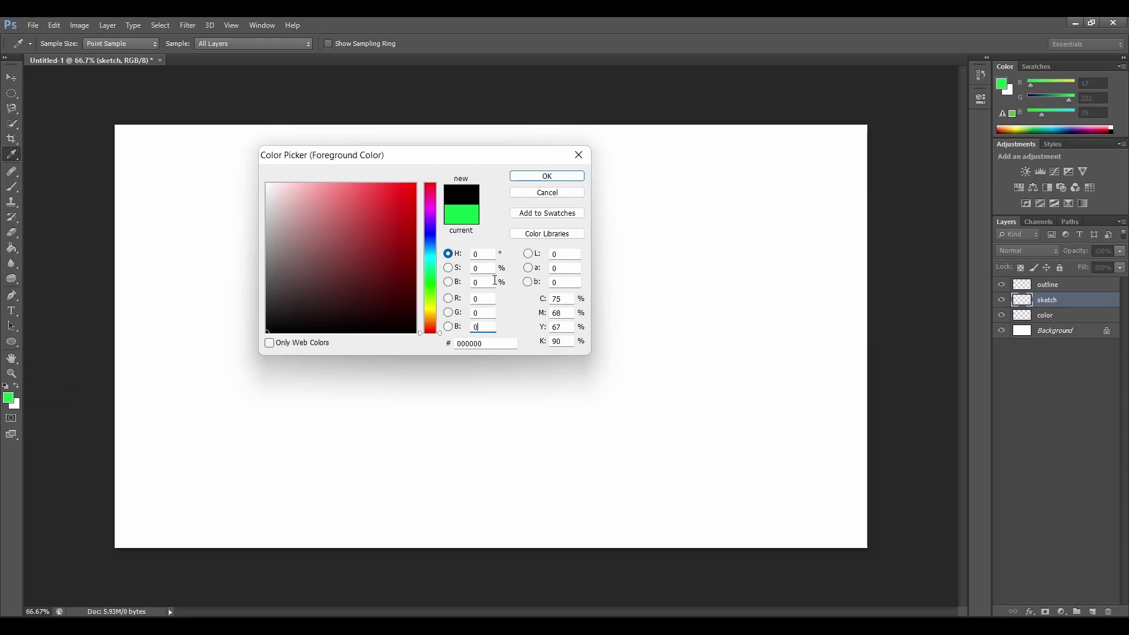
key("b")
left_click(557, 178)
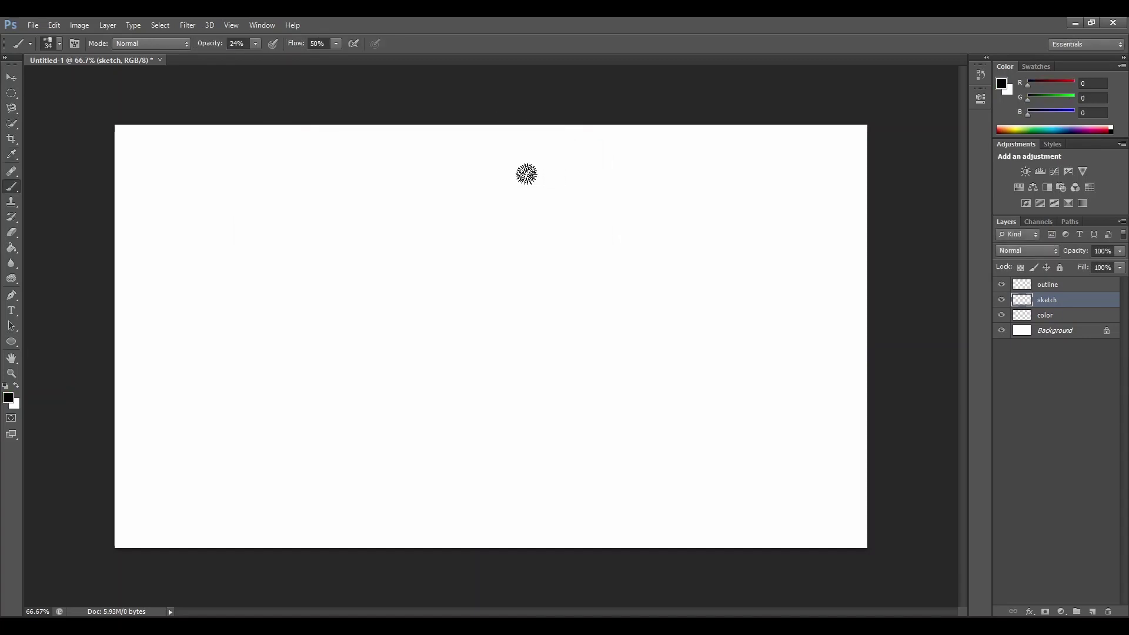
Set the brush opacity to 100% and choose the fourth brush preset, a hard round tip, at 7 px
left_click(255, 44)
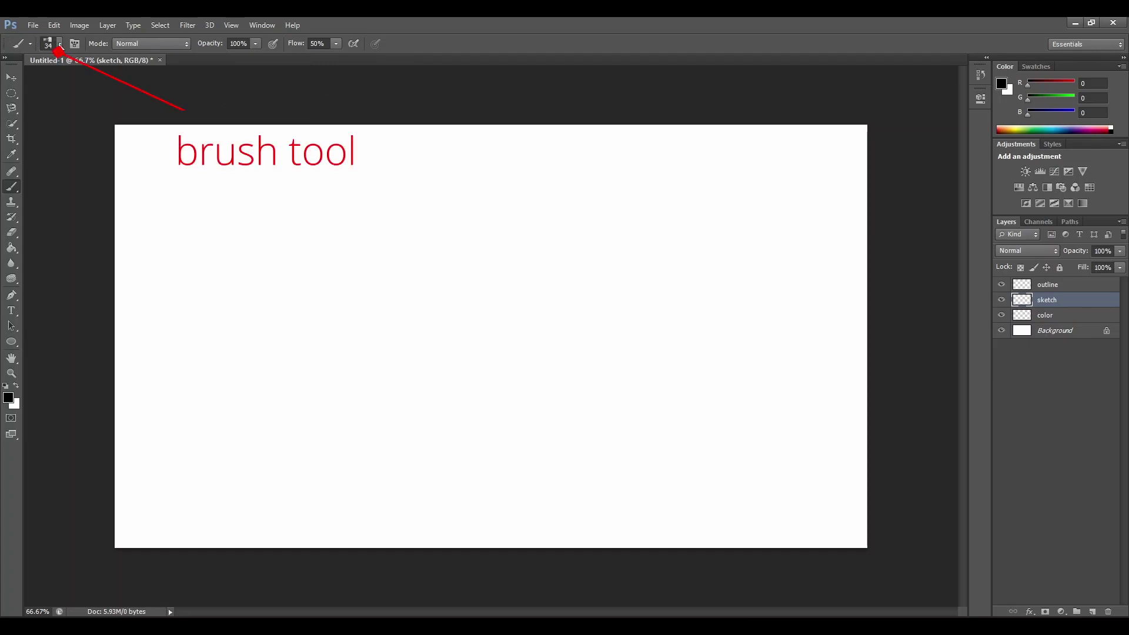
left_click(60, 45)
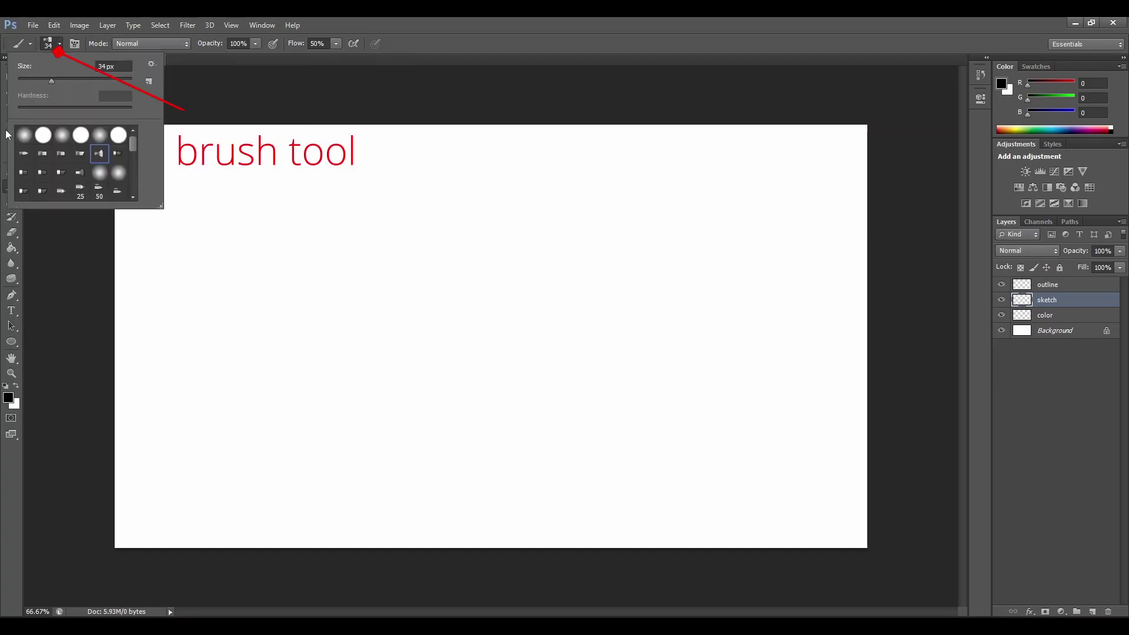
left_click(86, 136)
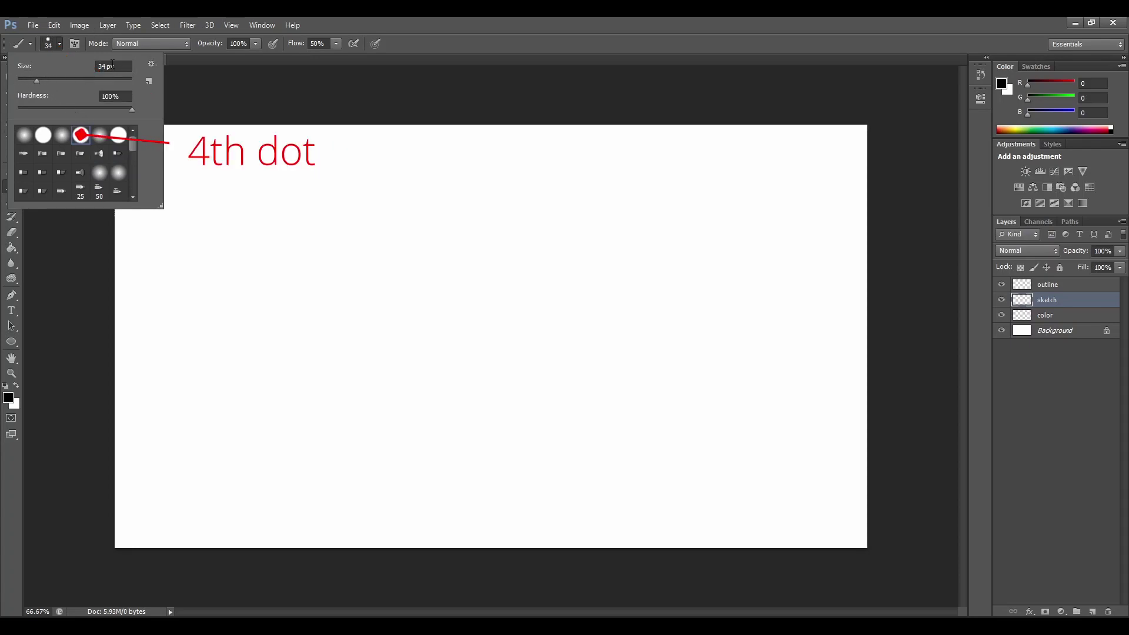
left_click(93, 66)
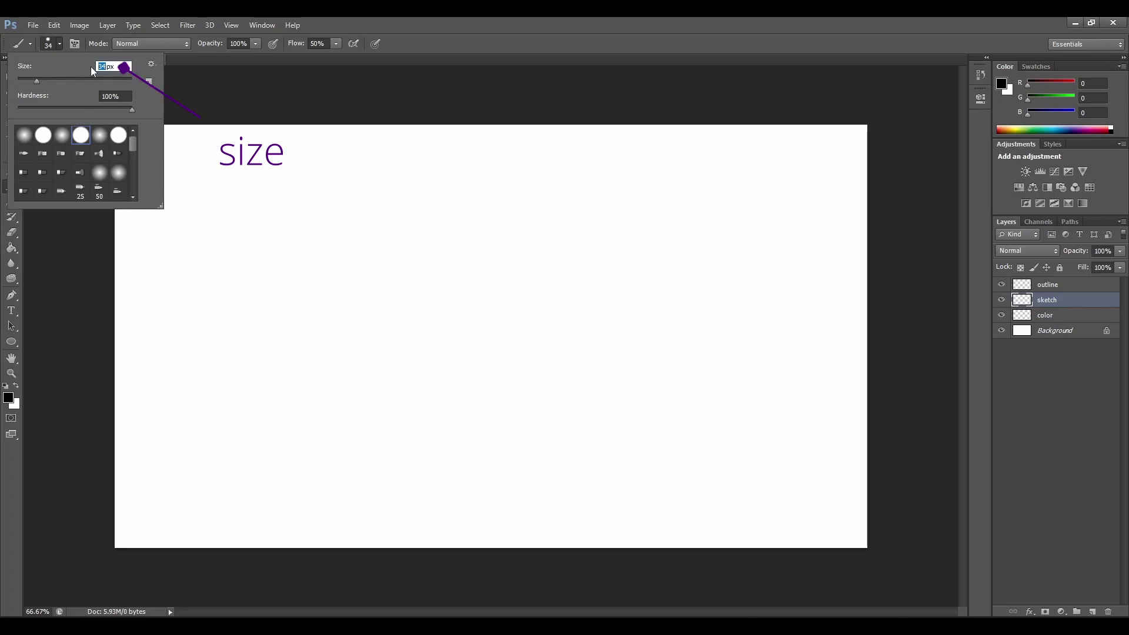
type("7")
key("Return")
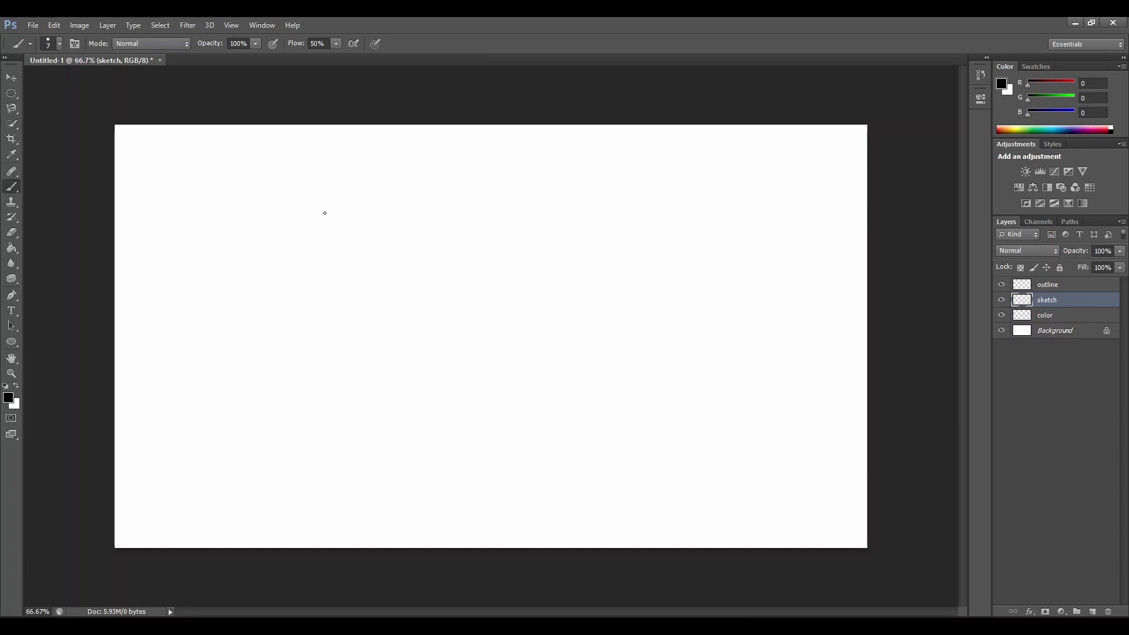
Draw freehand test strokes on the sketch layer: a large looping scribble, a vertical dividing line and some thin scribbles beside it
mouse_move(312, 204)
left_mouse_down()
mouse_move(281, 292)
mouse_move(259, 435)
mouse_move(207, 400)
mouse_move(190, 336)
mouse_move(346, 295)
mouse_move(315, 193)
mouse_move(181, 305)
mouse_move(333, 364)
mouse_move(337, 480)
mouse_move(313, 332)
mouse_move(305, 235)
left_mouse_up()
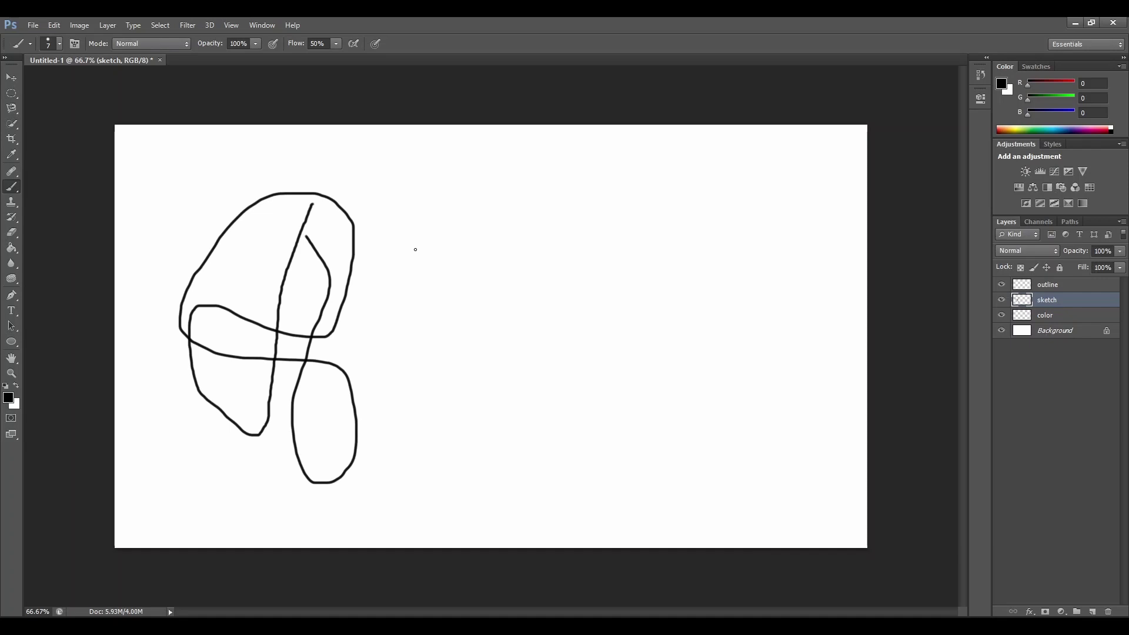
mouse_move(523, 198)
left_mouse_down()
mouse_move(508, 331)
mouse_move(480, 439)
left_mouse_up()
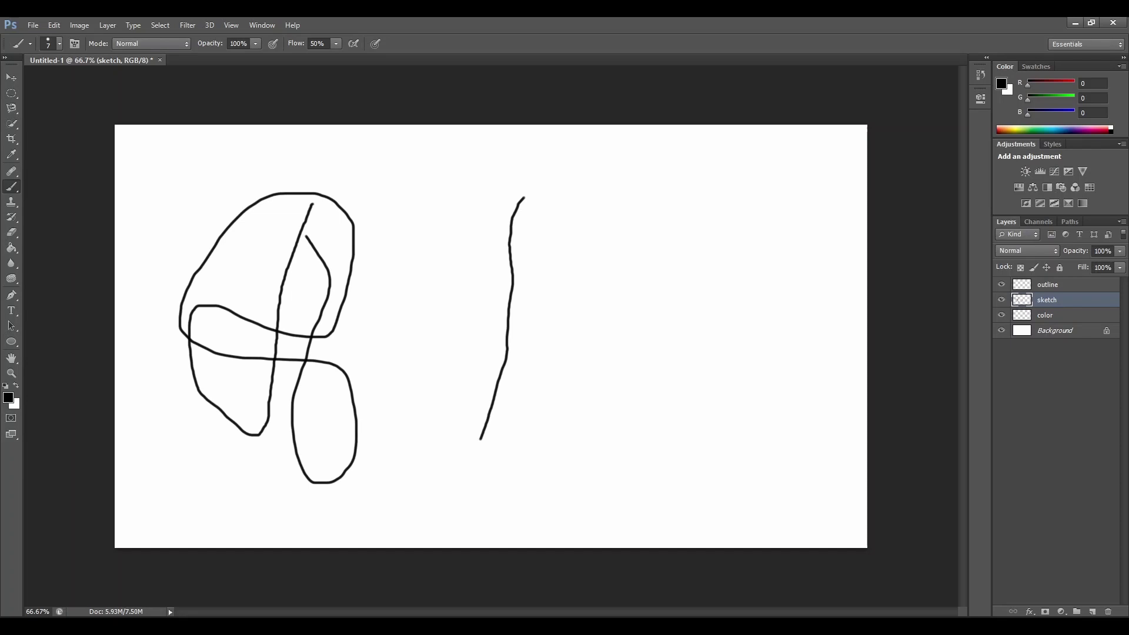
mouse_move(591, 268)
left_mouse_down()
mouse_move(680, 227)
mouse_move(651, 333)
mouse_move(641, 307)
left_mouse_up()
mouse_move(610, 315)
left_mouse_down()
mouse_move(699, 235)
mouse_move(642, 377)
left_mouse_up()
left_click_drag(606, 205, 588, 277)
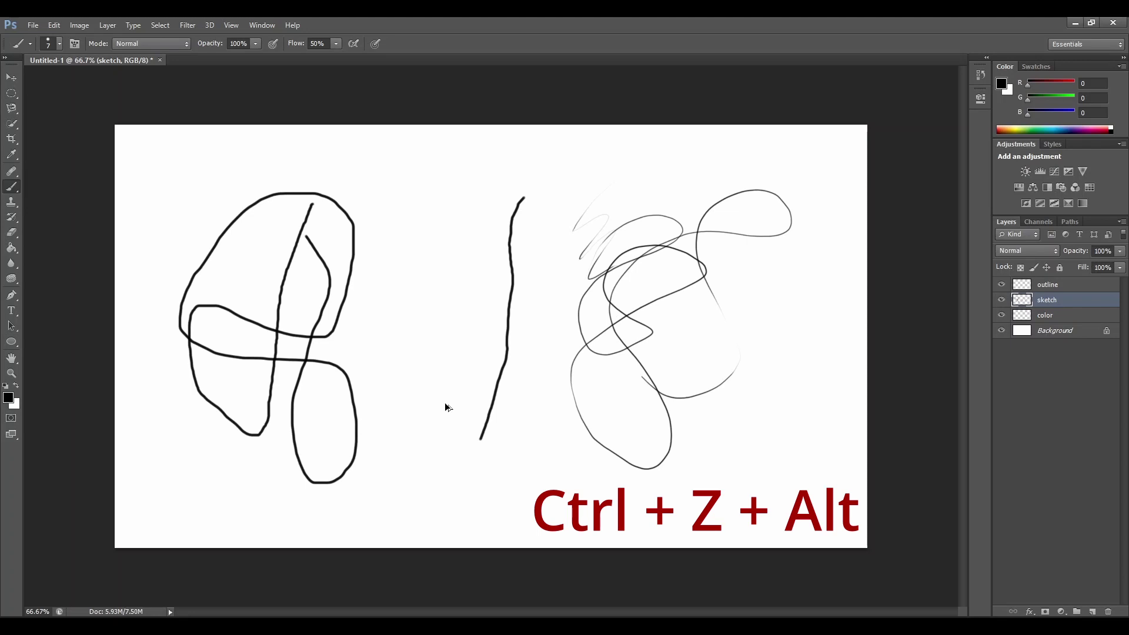
Undo all the test brush strokes and return to the sketch layer
key("ctrl+alt+z")
key("ctrl+alt+z")
key("ctrl+alt+z")
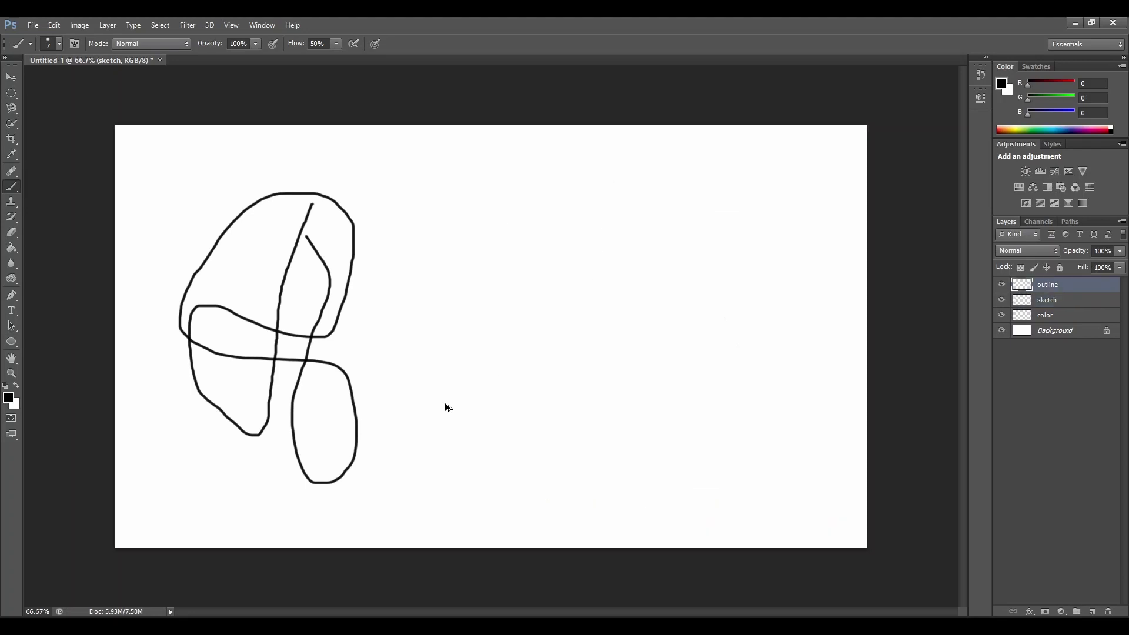
key("ctrl+alt+z")
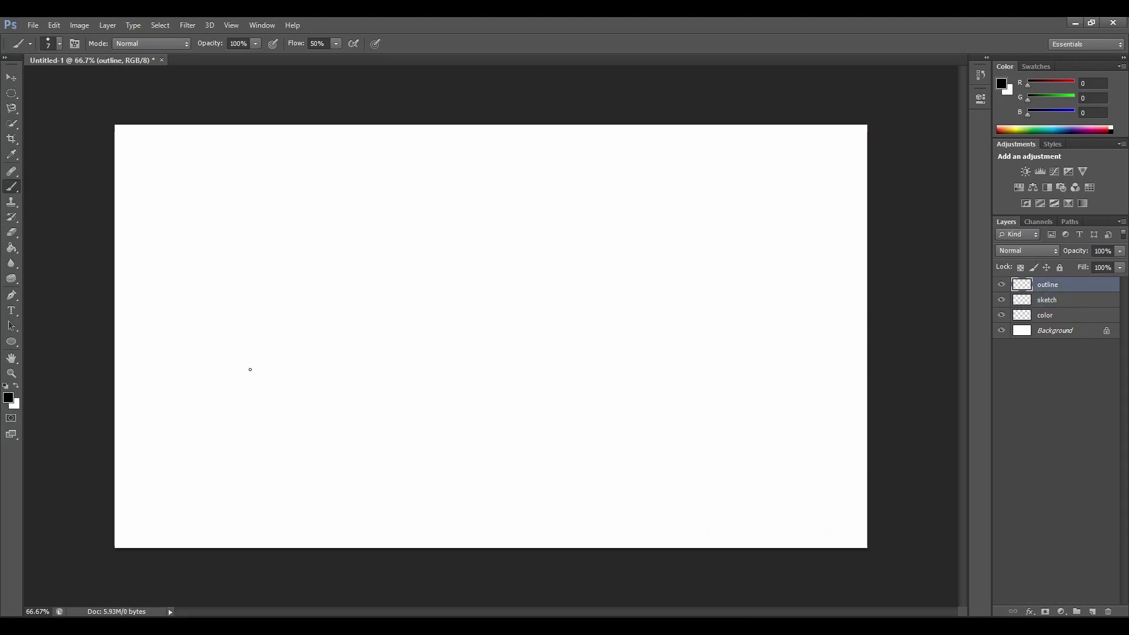
key("alt+bracketleft")
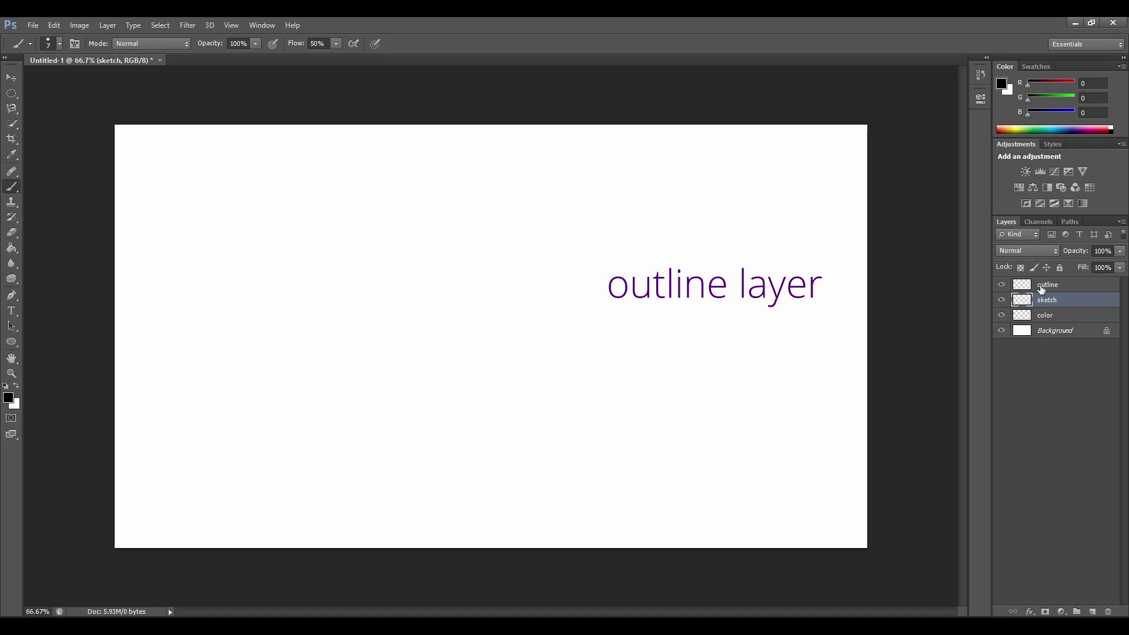
Draw an ellipse of about 862 × 720 px on the outline layer with the Ellipse tool, centred in the canvas's upper-left area
left_click(1042, 288)
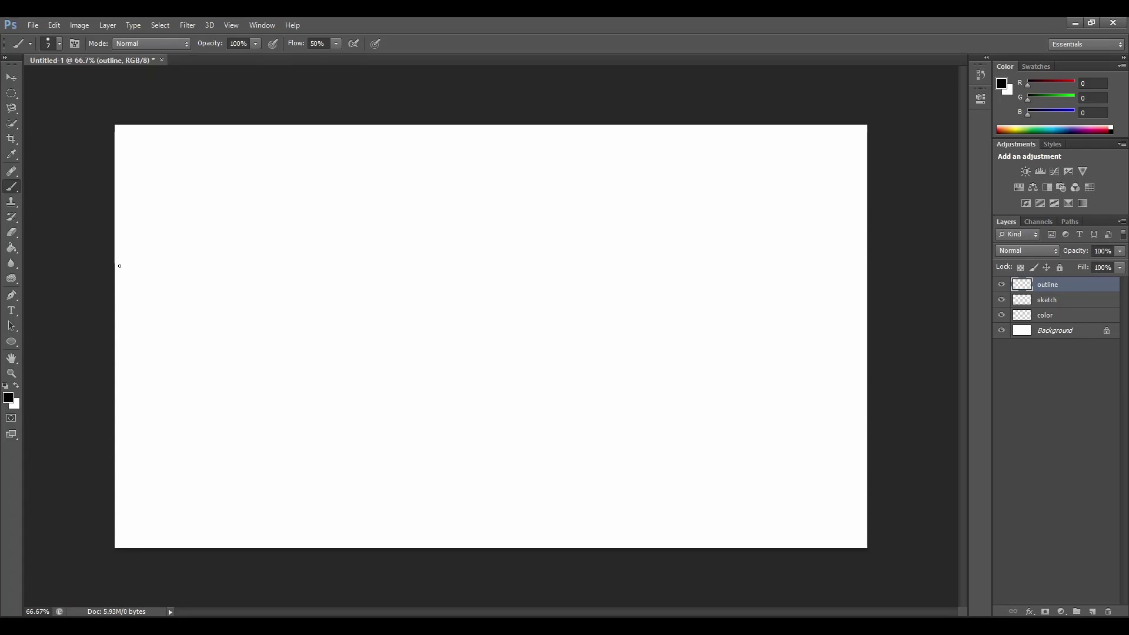
left_click(16, 348)
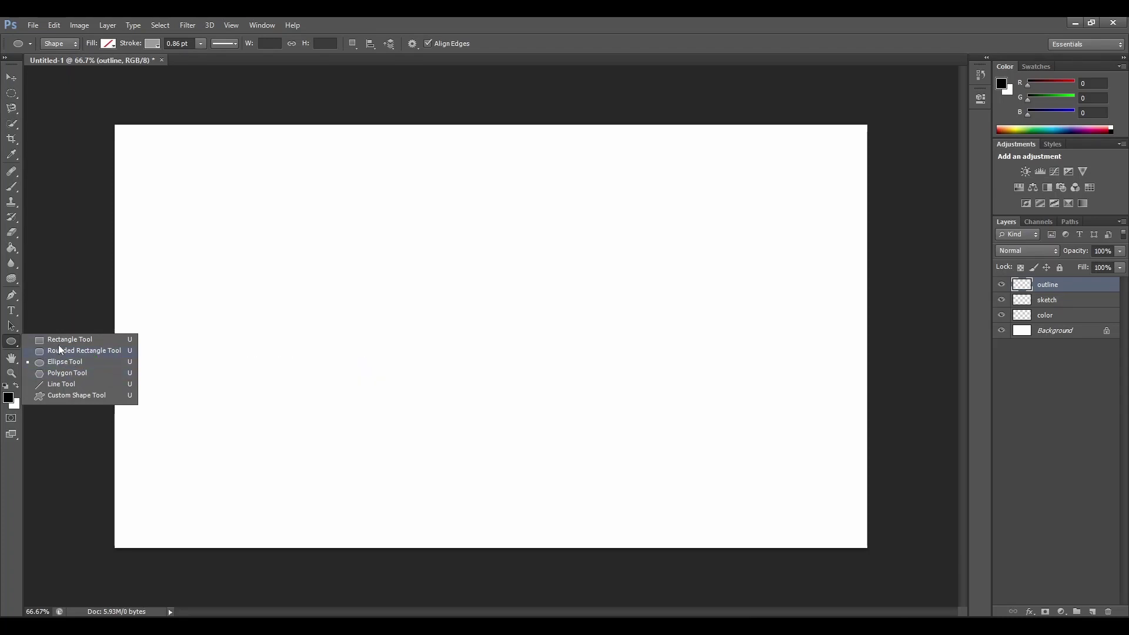
left_click(62, 362)
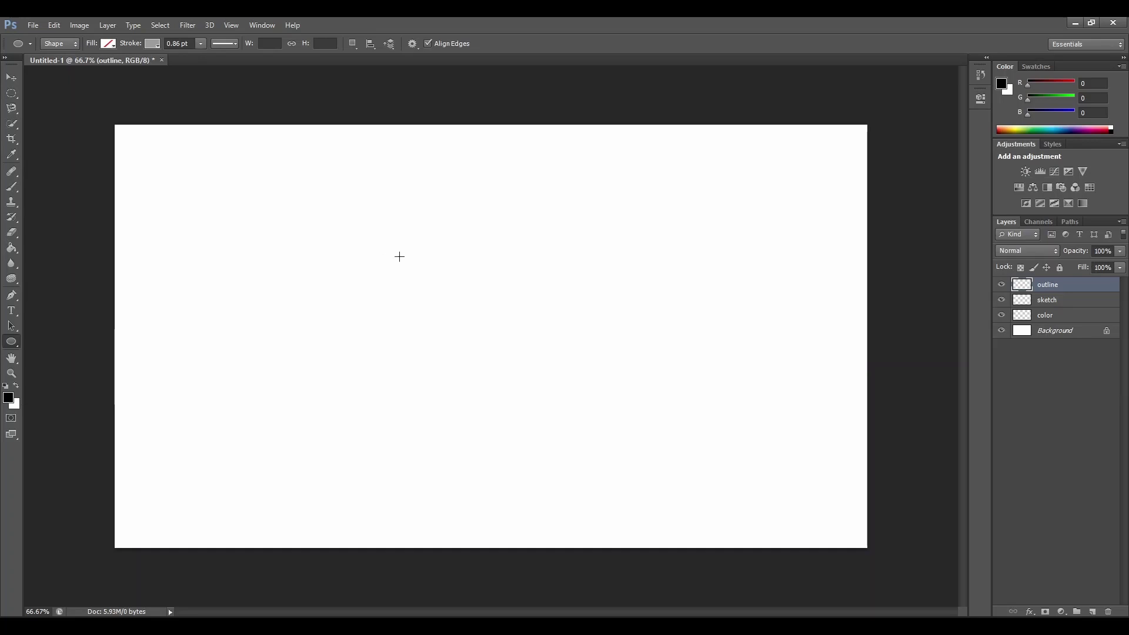
left_click_drag(402, 259, 569, 400)
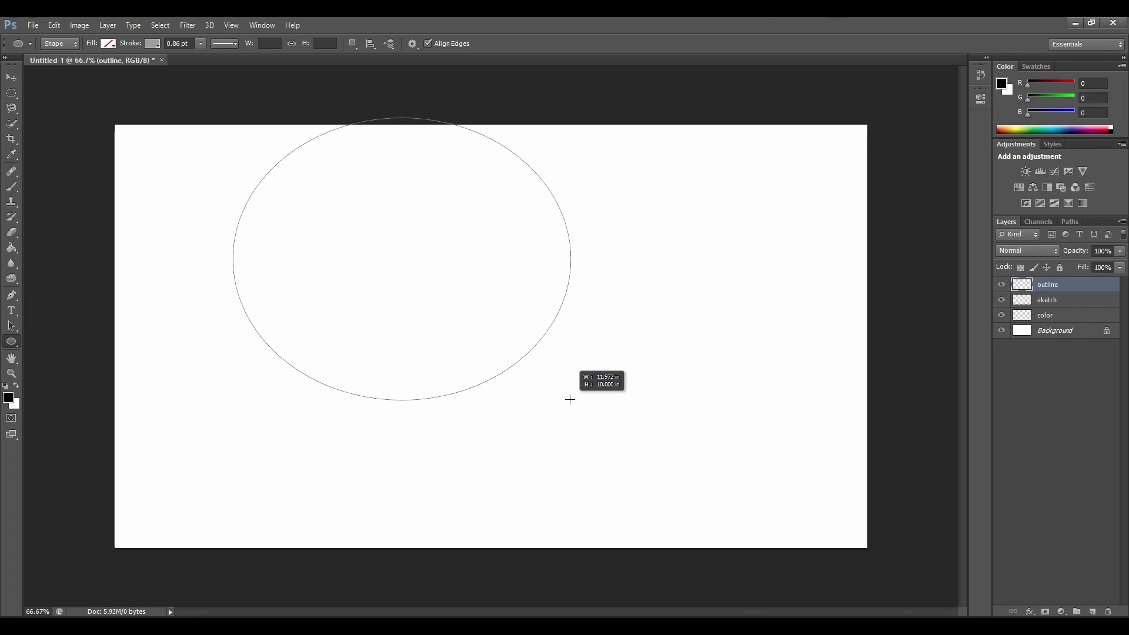
left_click_drag(570, 399, 570, 400)
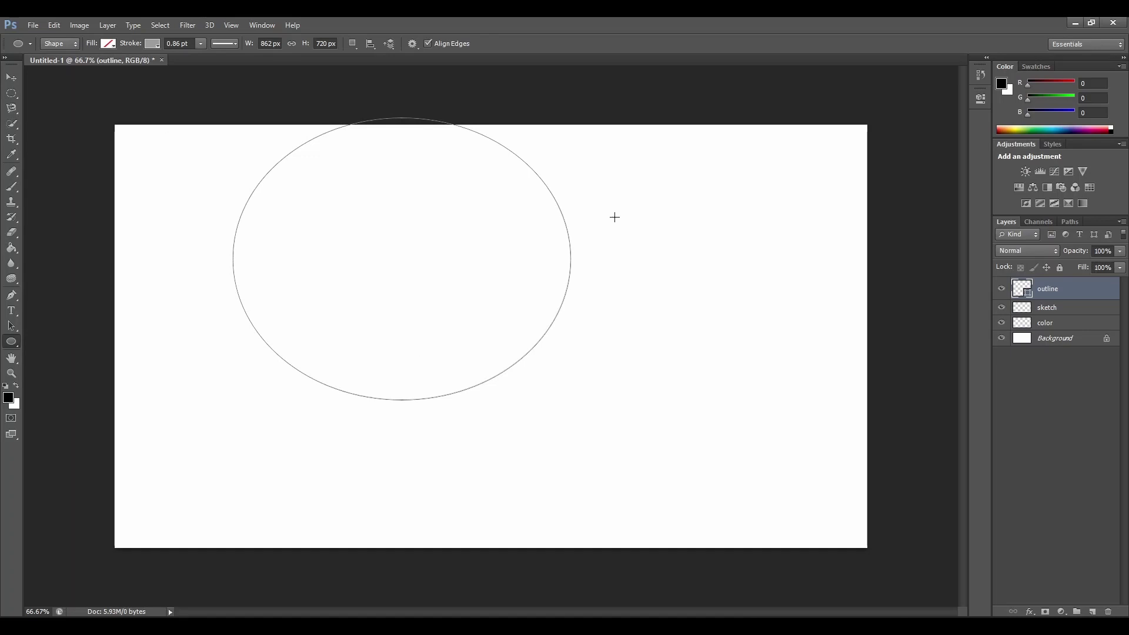
Add a Stroke layer style with a size of 1 px to the outline layer
right_click(1050, 294)
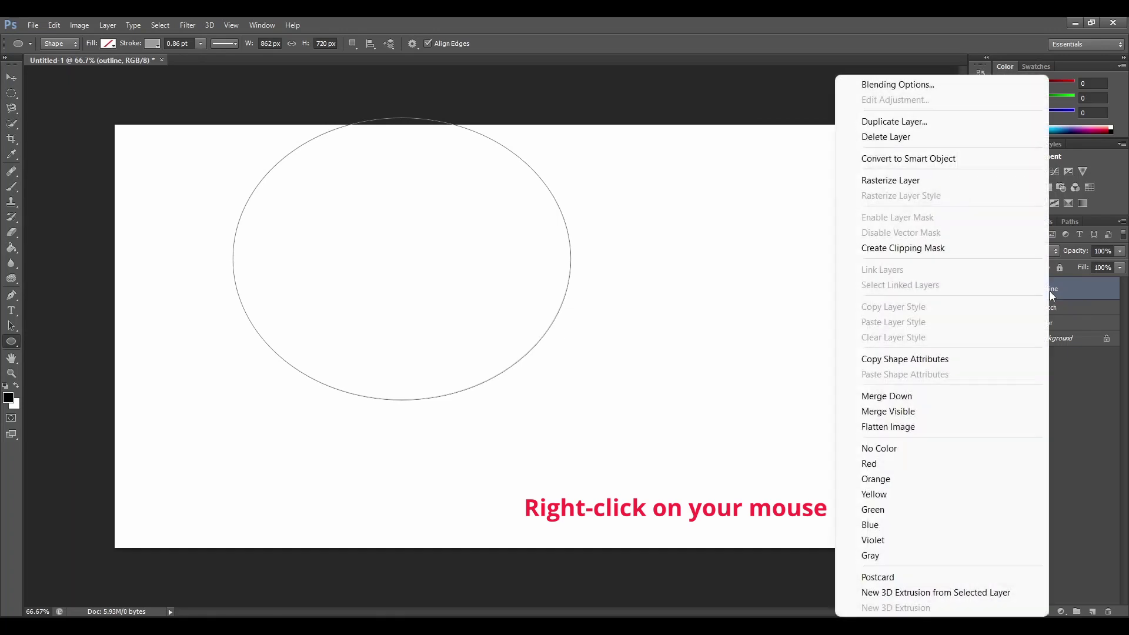
left_click(921, 91)
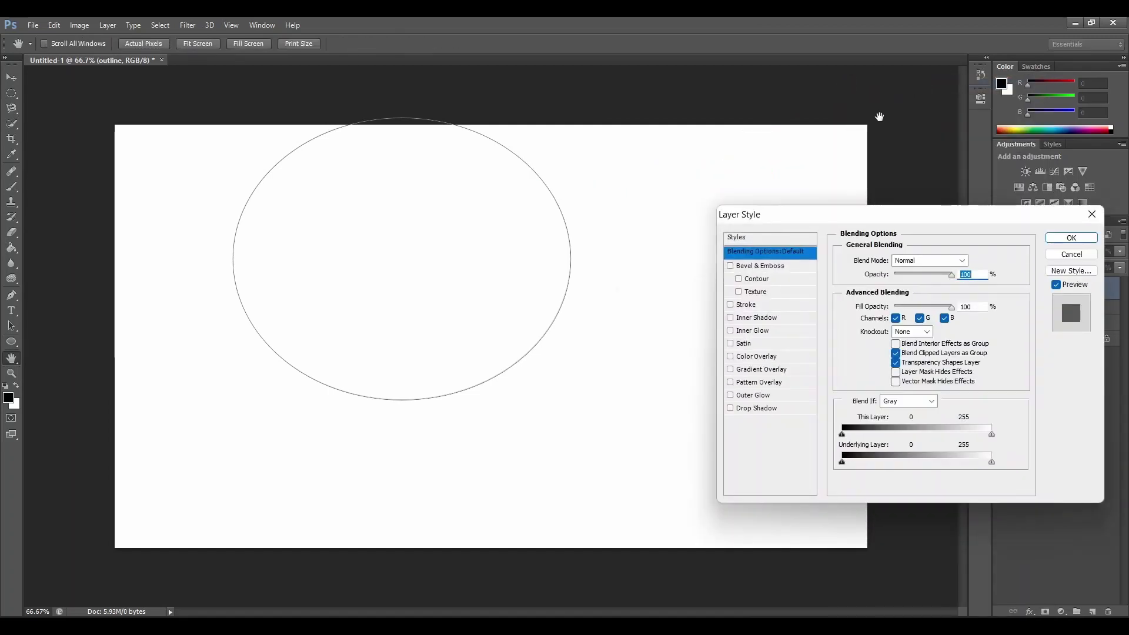
left_click(744, 306)
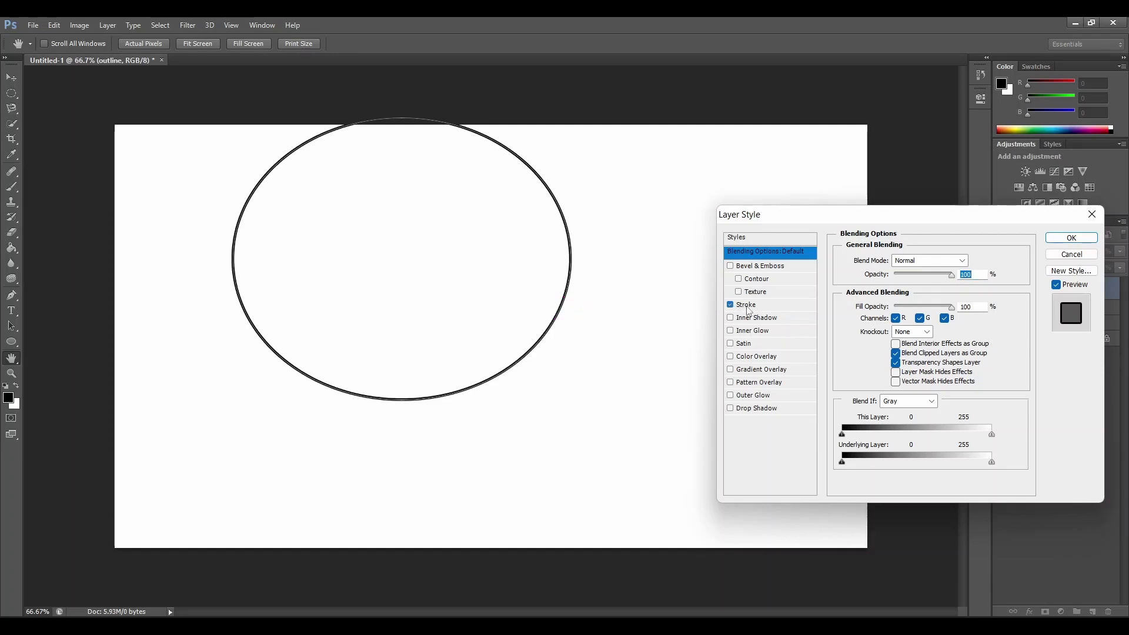
left_click(749, 309)
double_click(955, 259)
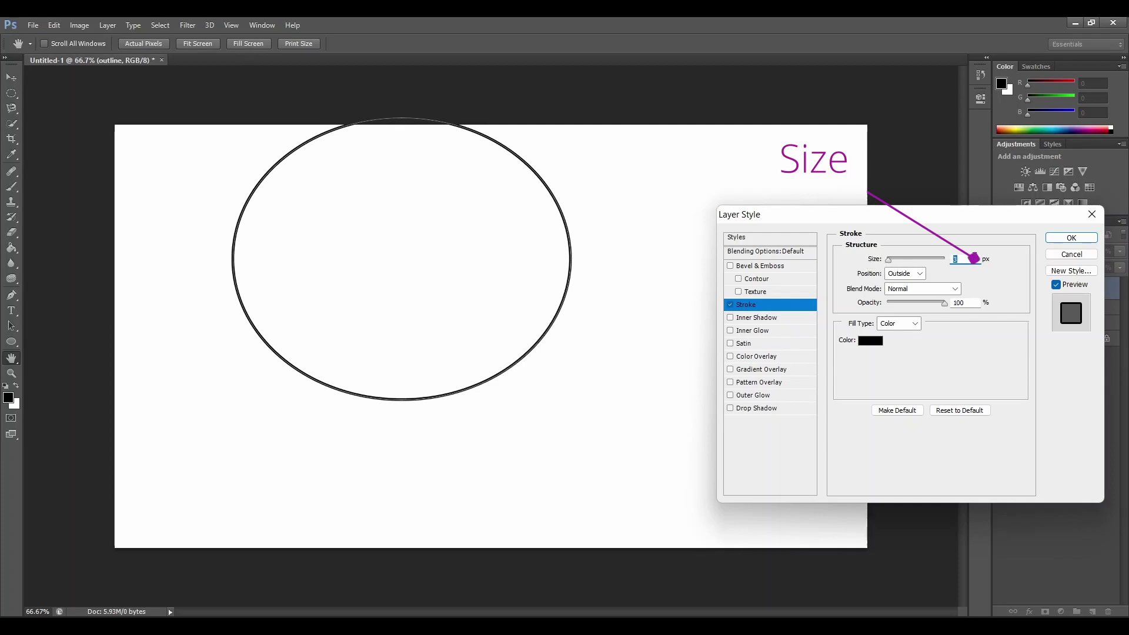
type("1")
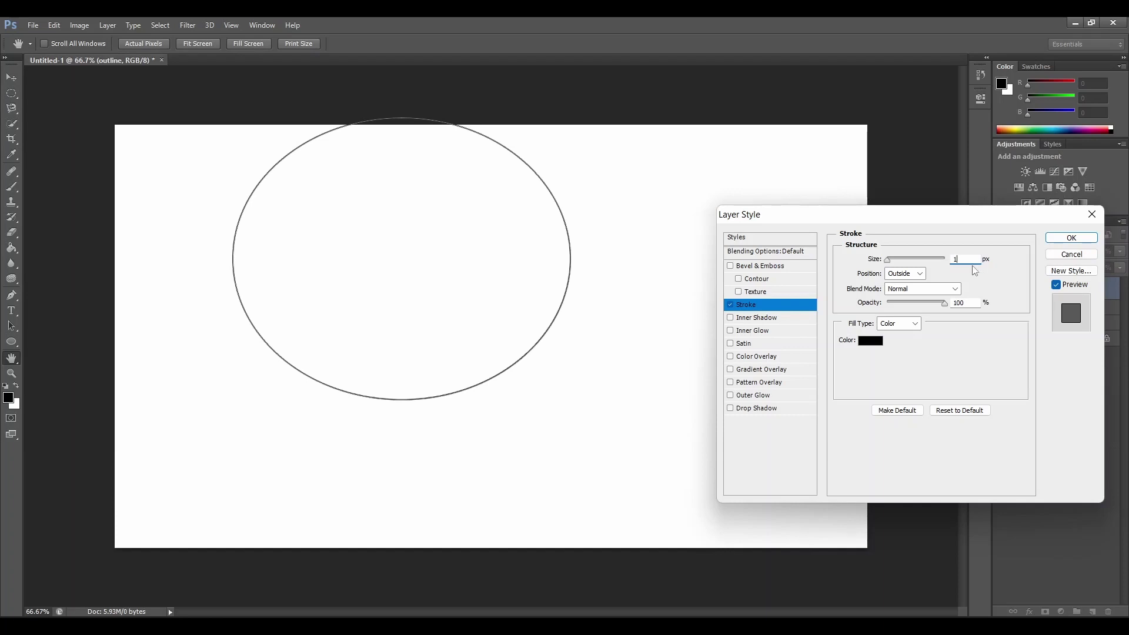
left_click(1053, 240)
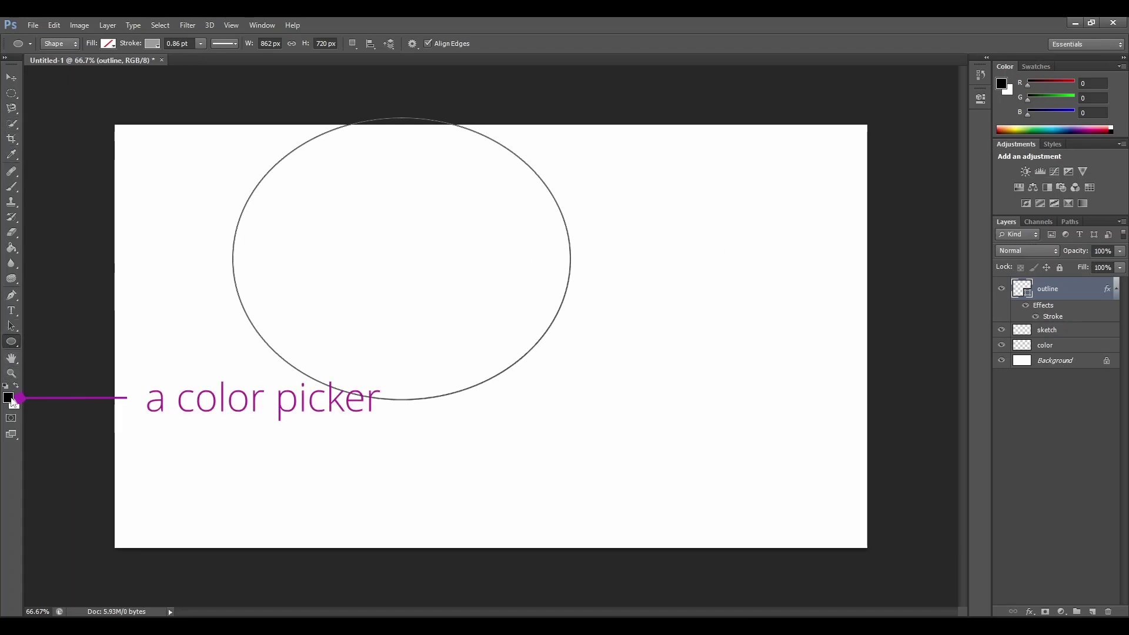
Set the foreground color to red #d52828 and fill the ellipse's interior with the Paint Bucket on the outline layer
left_click(11, 400)
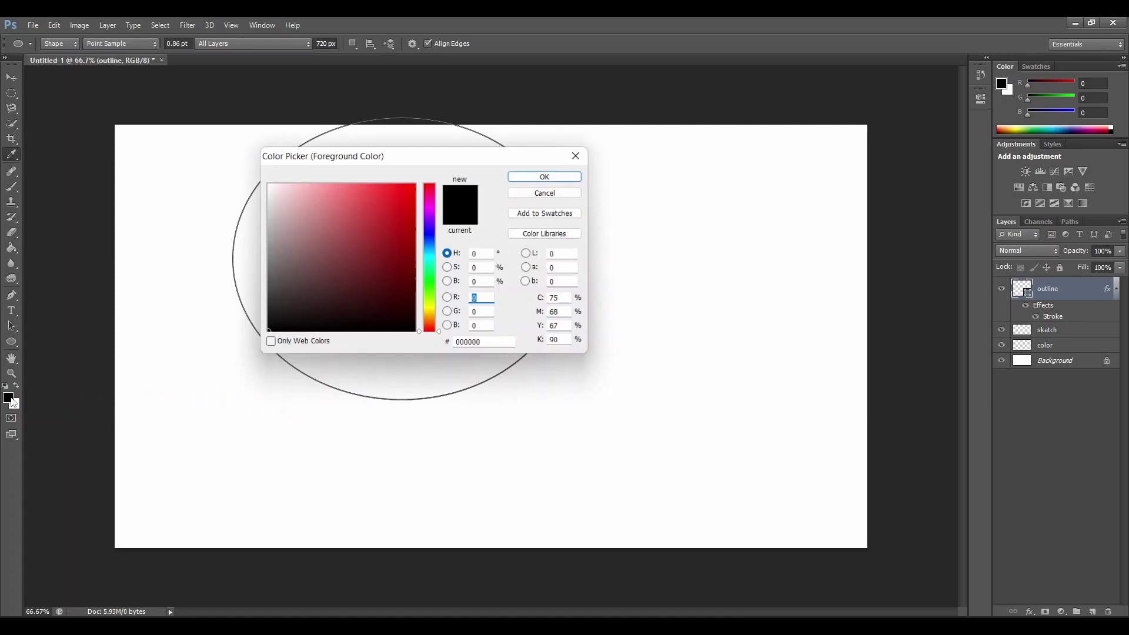
left_click(387, 208)
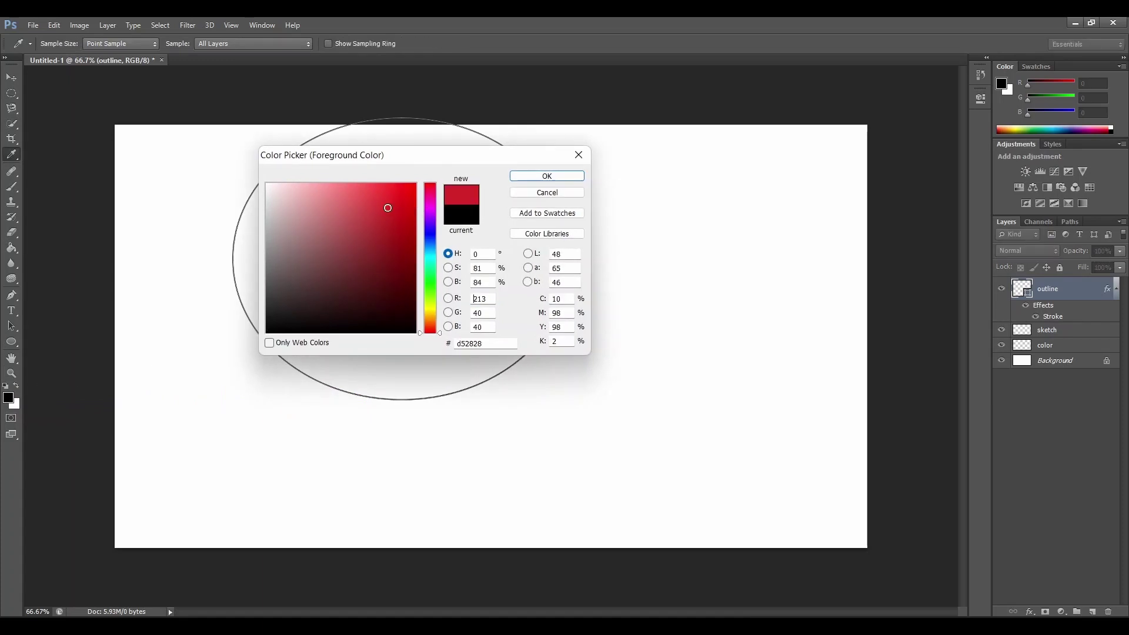
left_click(539, 180)
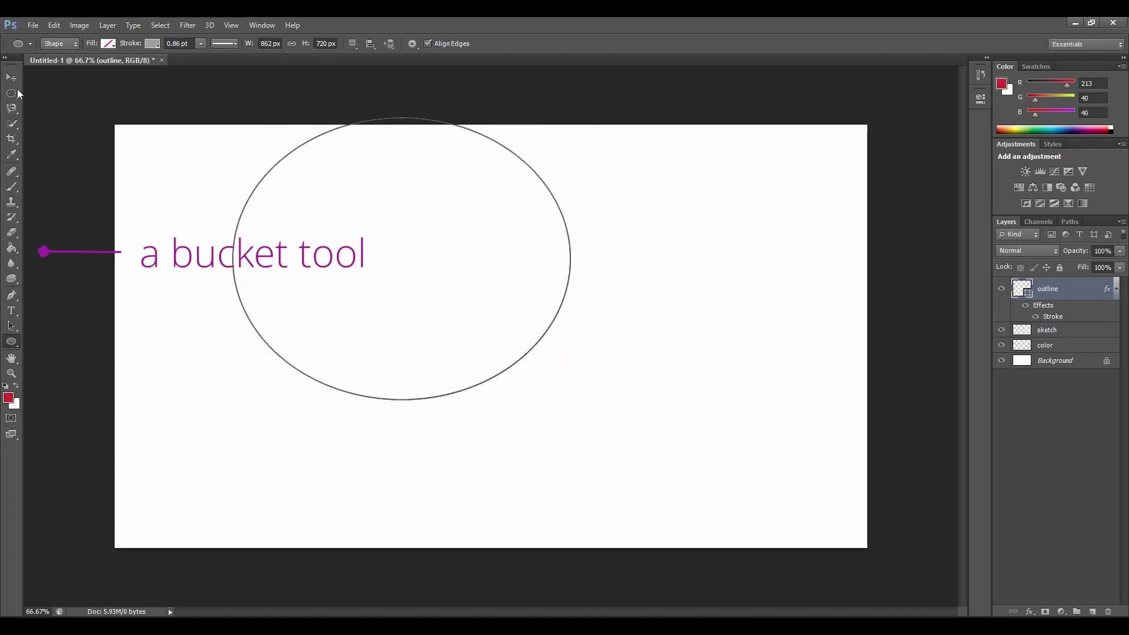
left_click(8, 253)
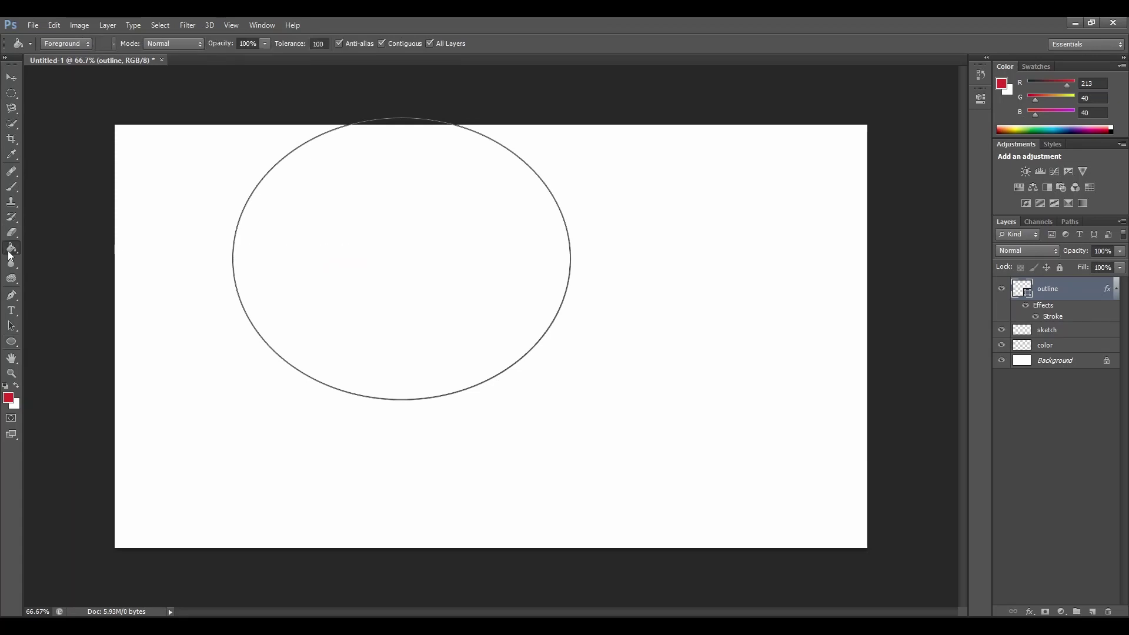
left_click(366, 267)
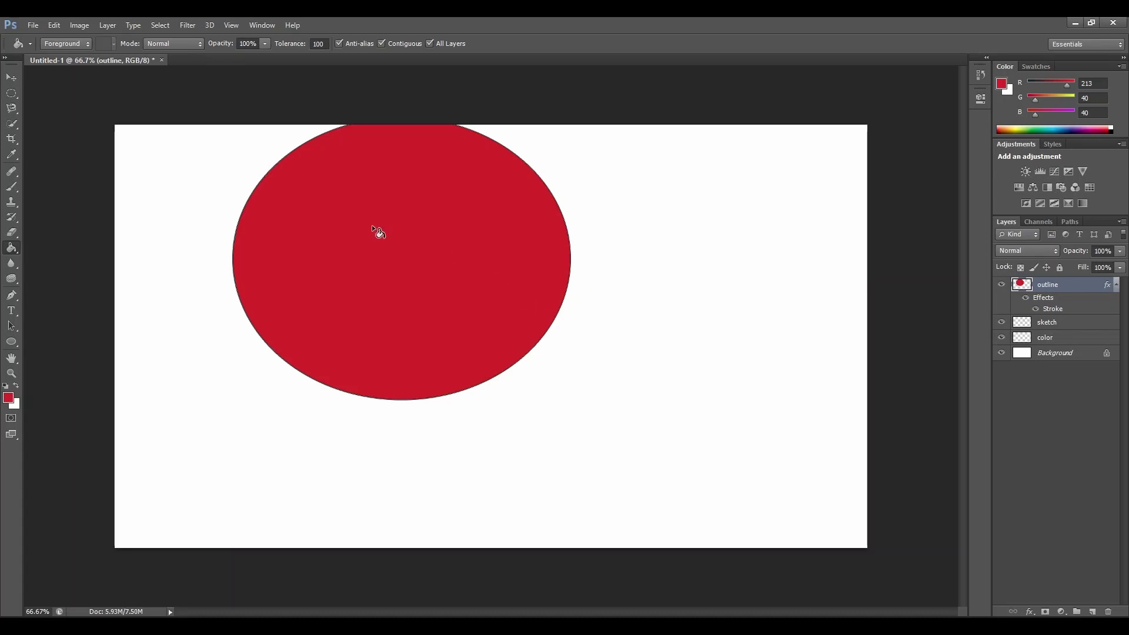
Select the red area inside the ellipse with the Magic Wand tool
left_click(16, 98)
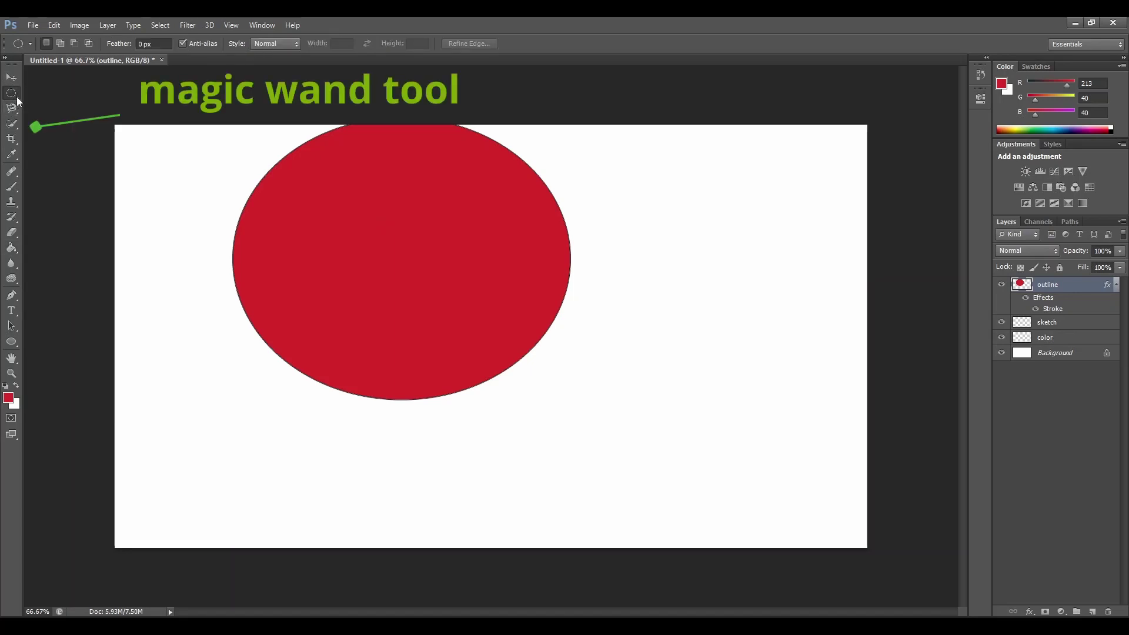
left_click(19, 128)
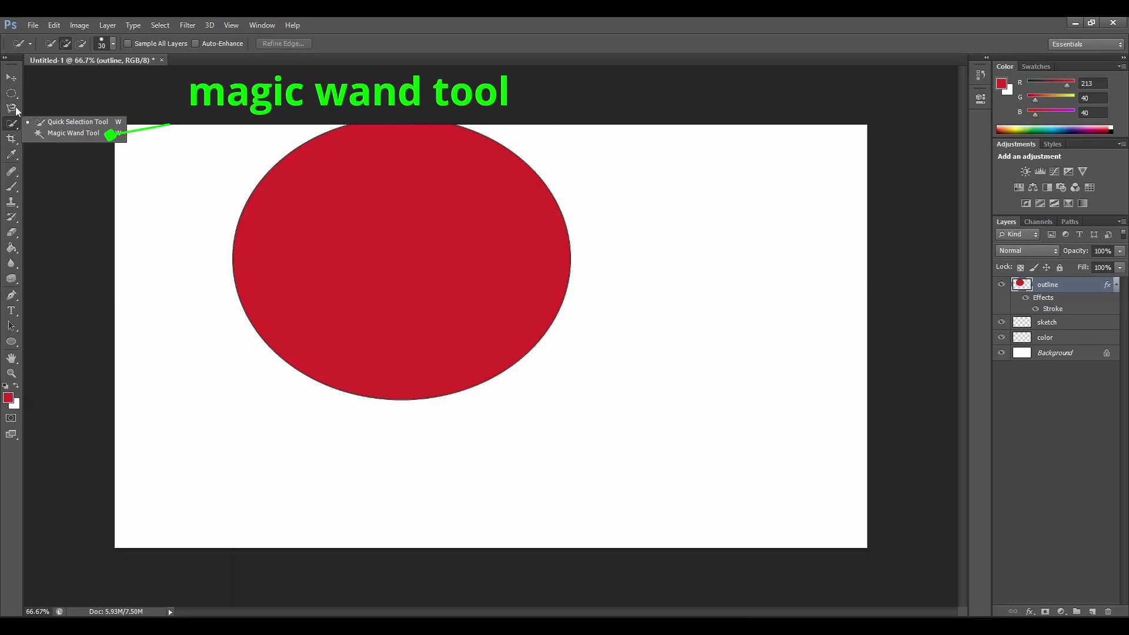
left_click(64, 135)
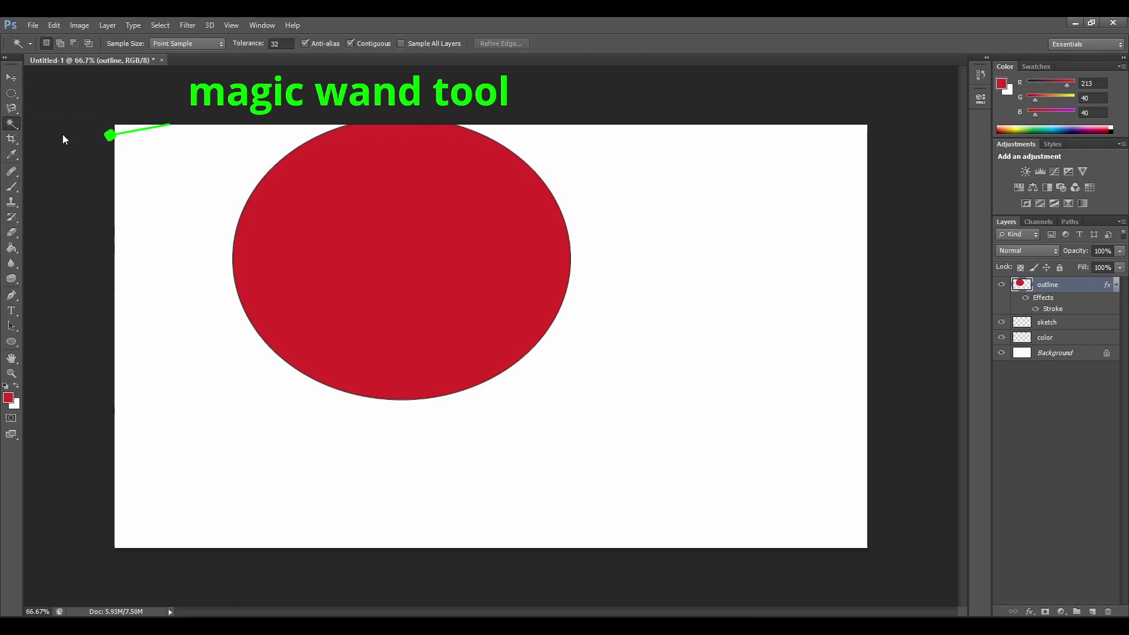
left_click(373, 261)
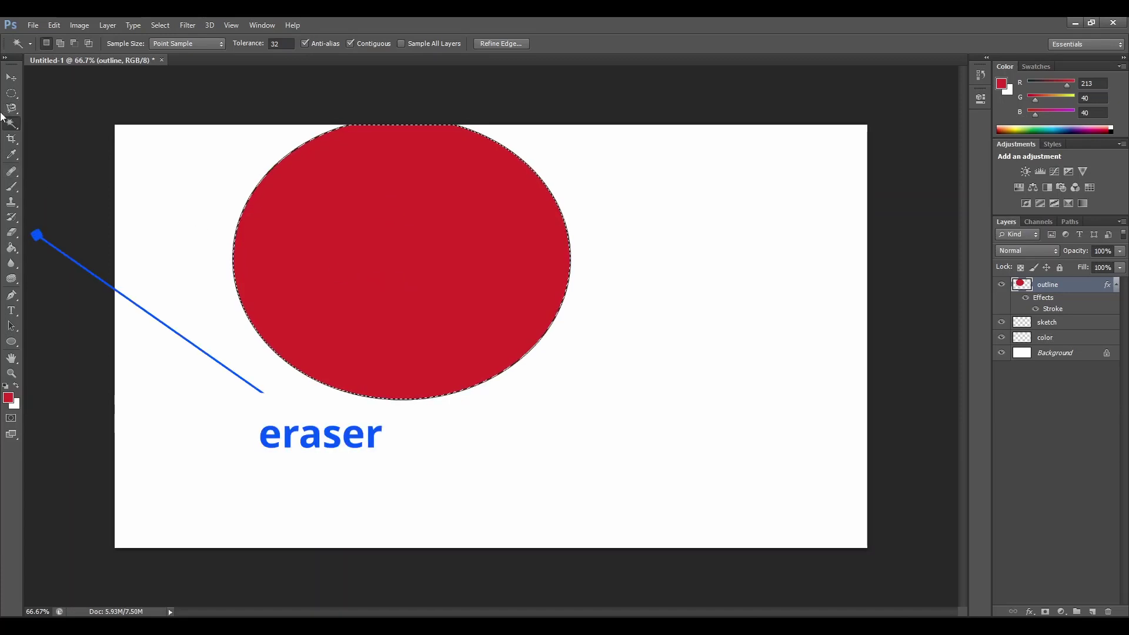
Erase the ellipse's red fill with the Magic Eraser tool, then clear the selection
left_click(17, 238)
right_click(16, 237)
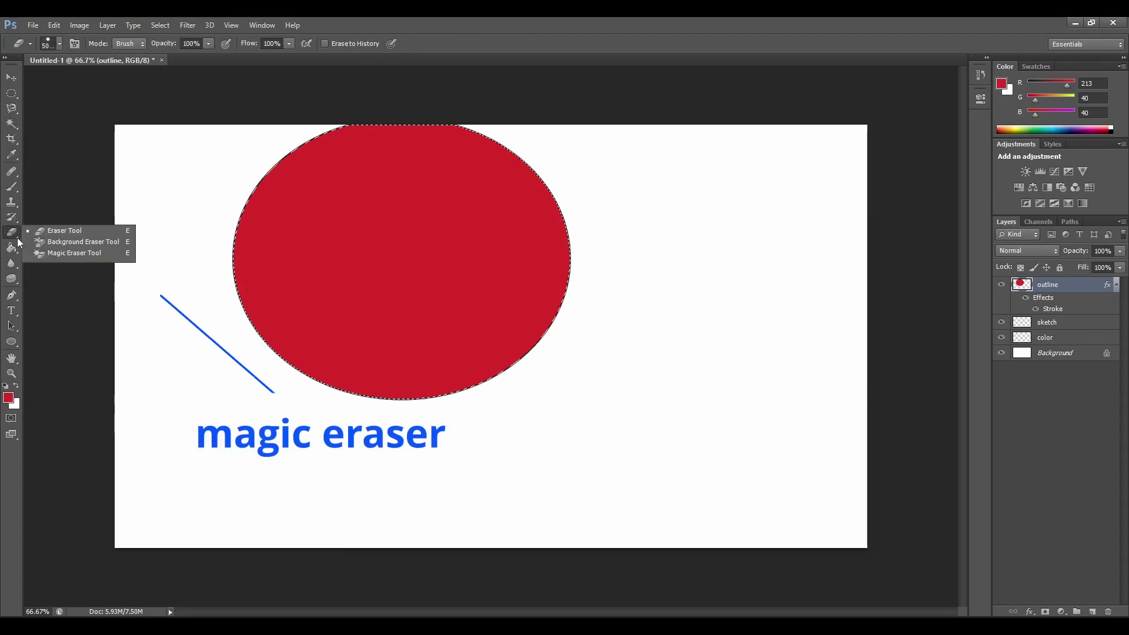
left_click(83, 253)
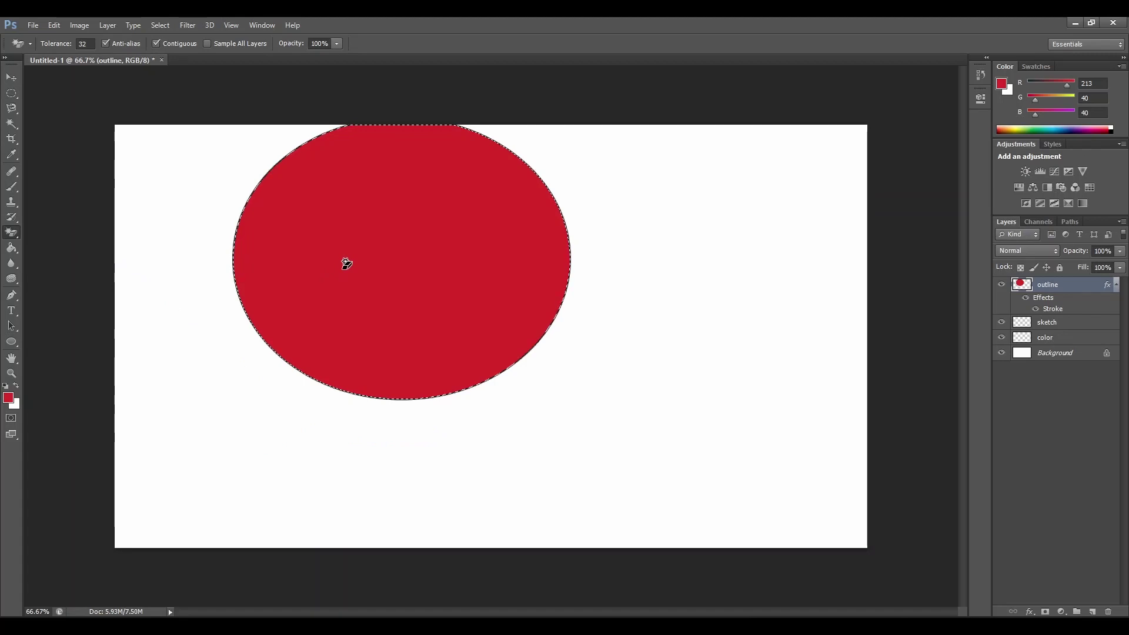
left_click(346, 264)
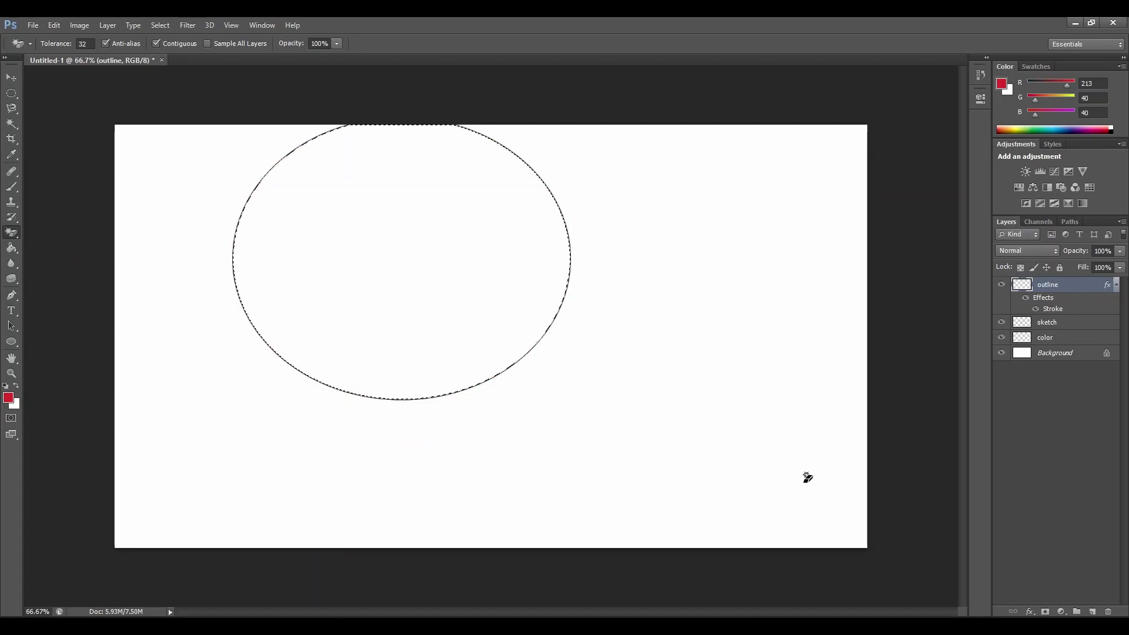
key("ctrl+d")
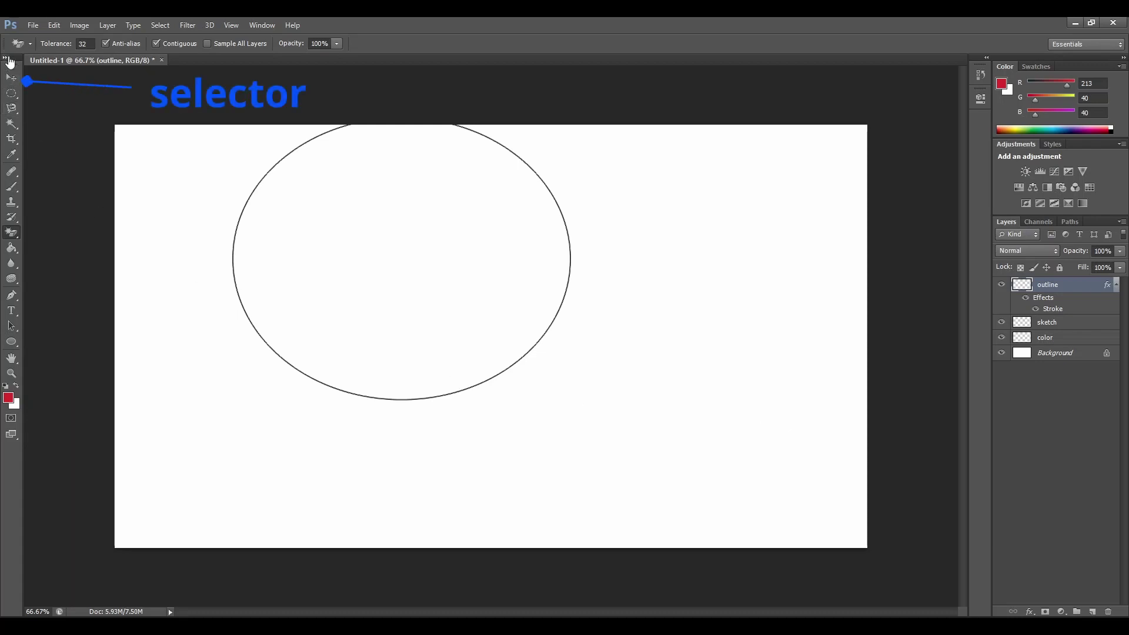
Move the ellipse outline down to about the middle of the canvas with Free Transform
left_click(11, 77)
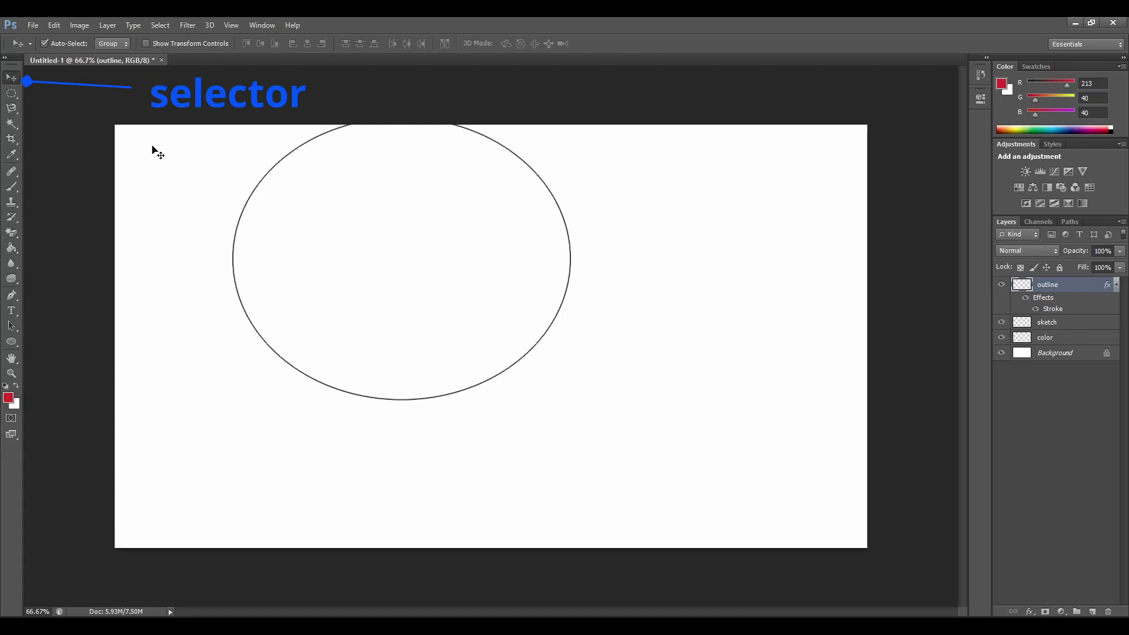
key("ctrl+t")
left_click_drag(298, 202, 380, 277)
key("Return")
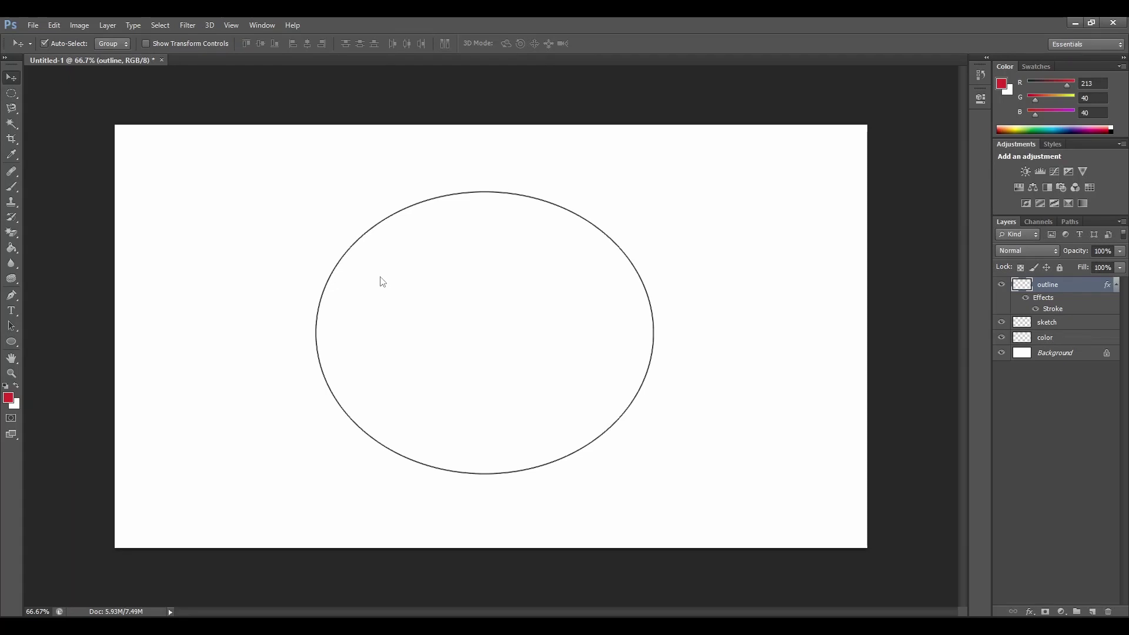
Start a Warp transform on the outline layer's ellipse, bulge its upper-right side outward and dent the middle of its top edge
left_click(549, 281)
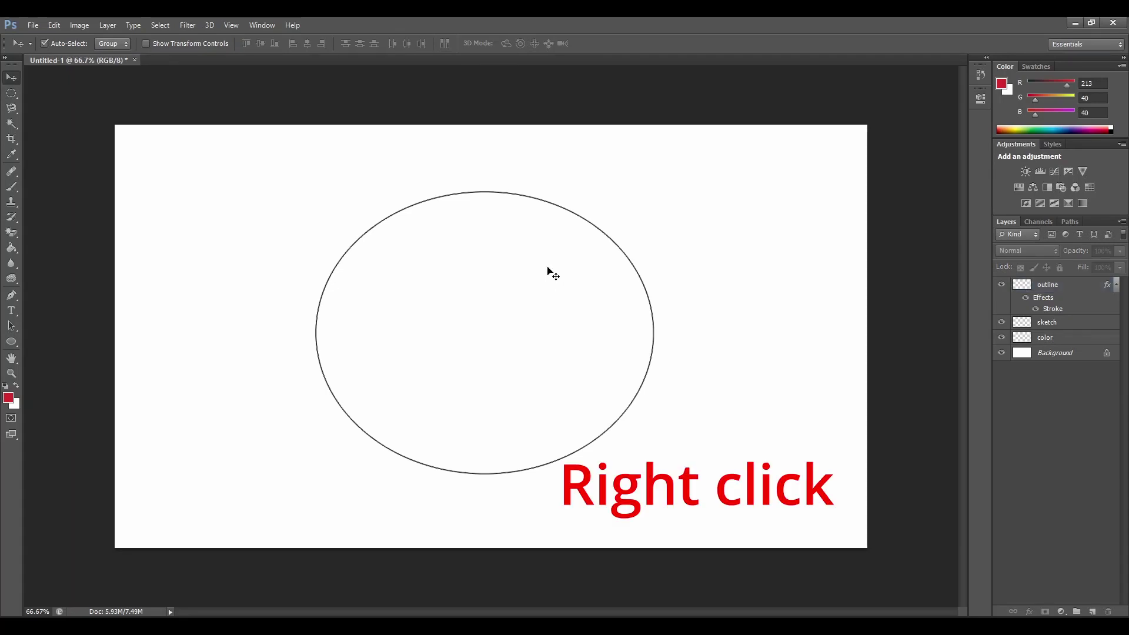
left_click(1060, 292)
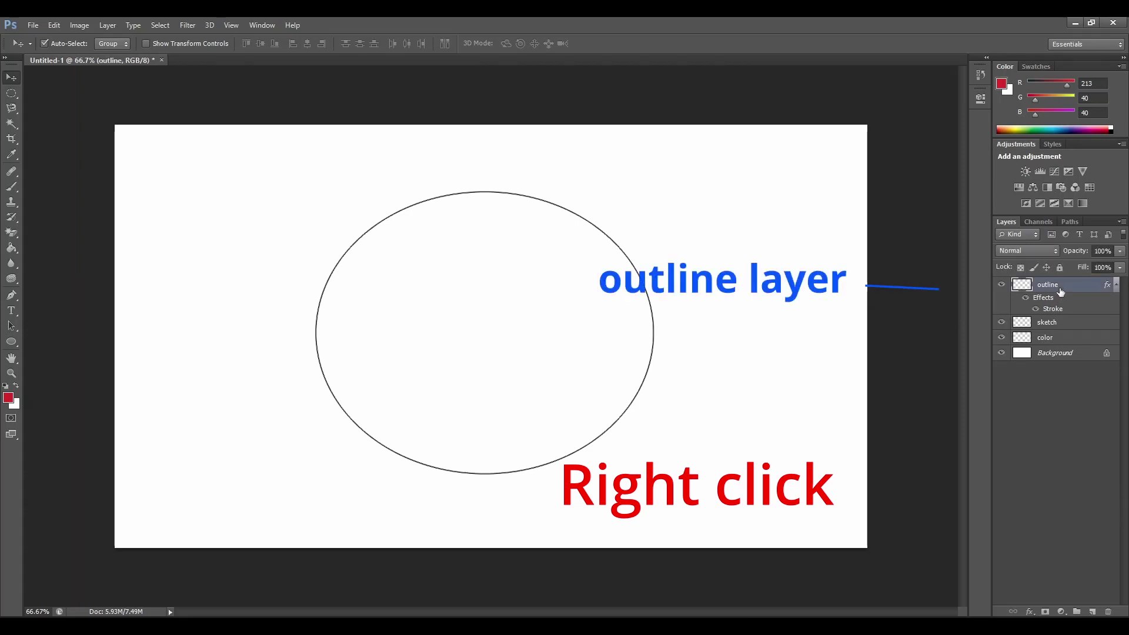
key("ctrl+t")
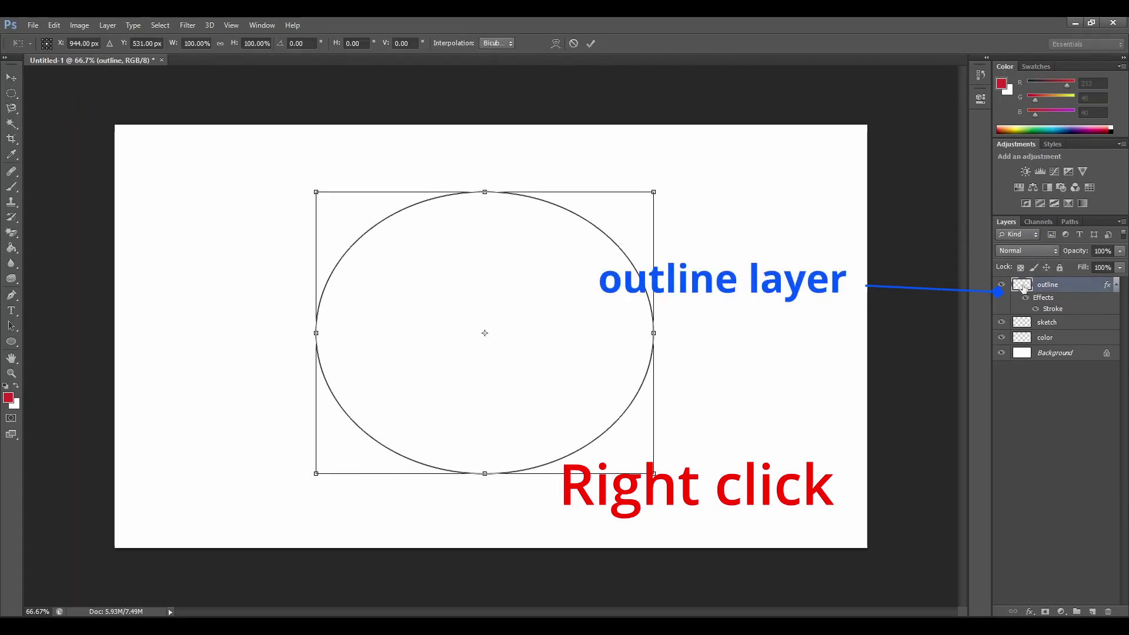
right_click(495, 287)
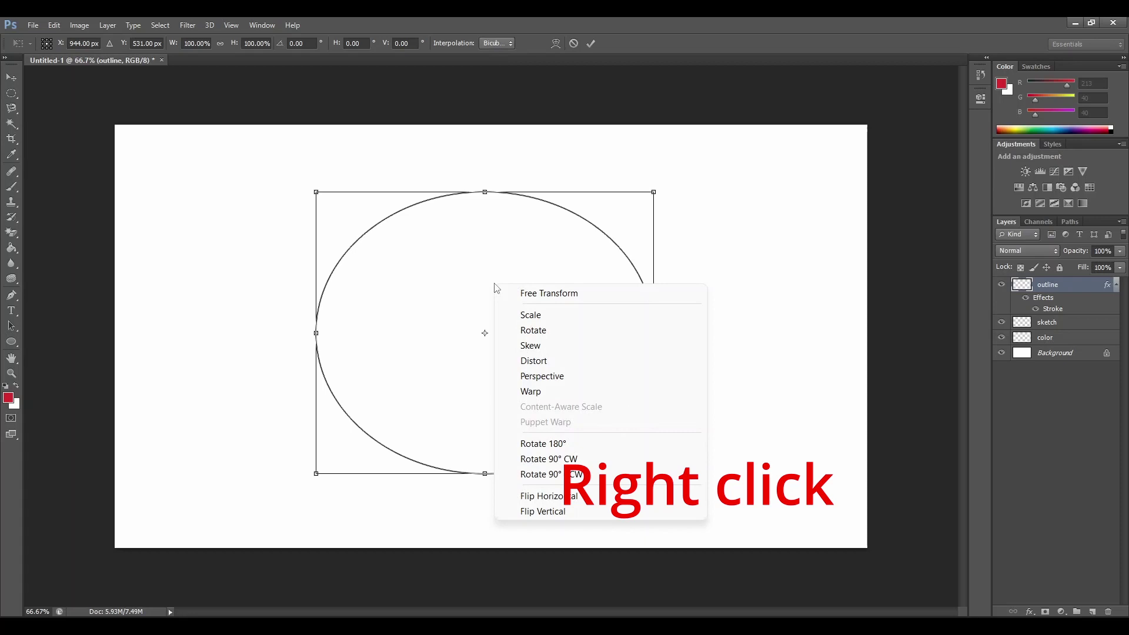
left_click(553, 392)
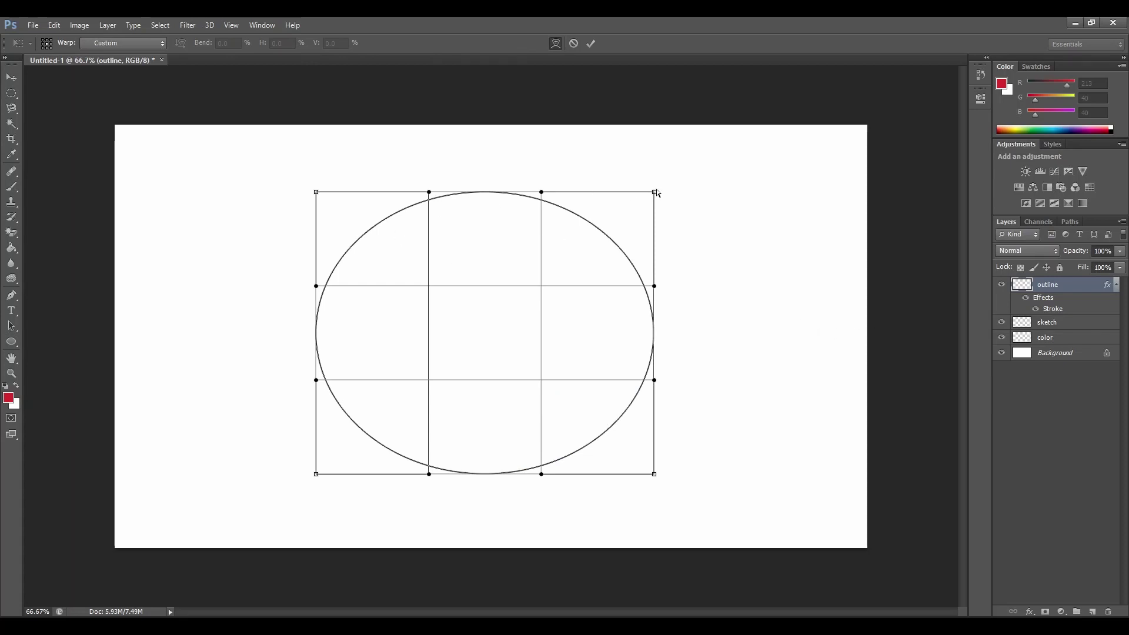
left_click_drag(654, 196, 649, 219)
left_click_drag(655, 286, 699, 294)
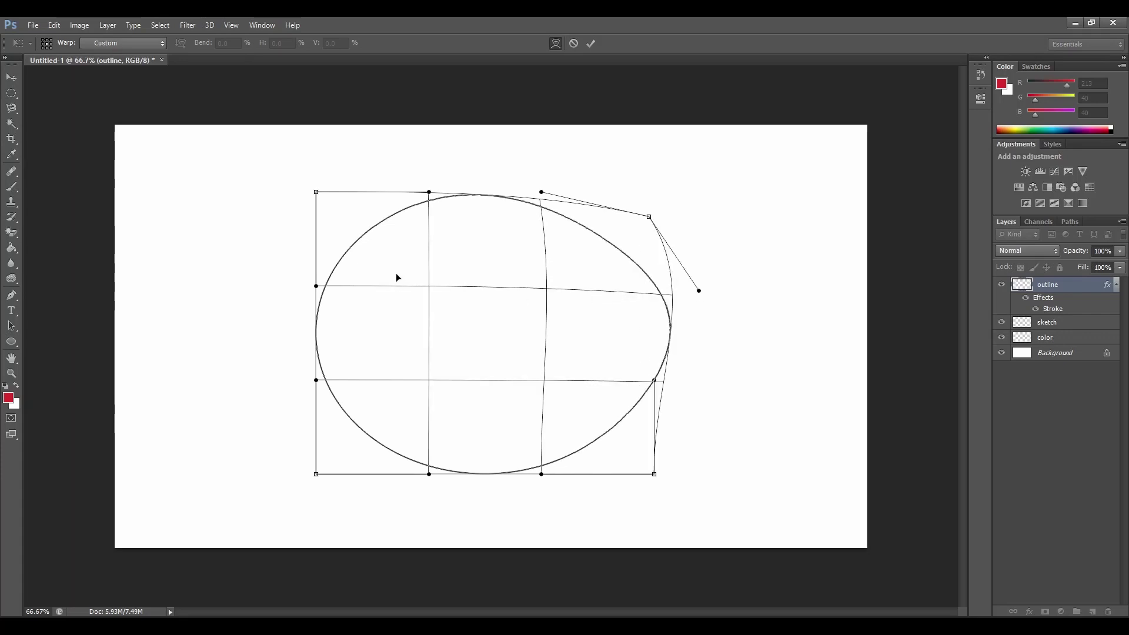
left_click_drag(428, 192, 459, 266)
left_click_drag(540, 192, 515, 266)
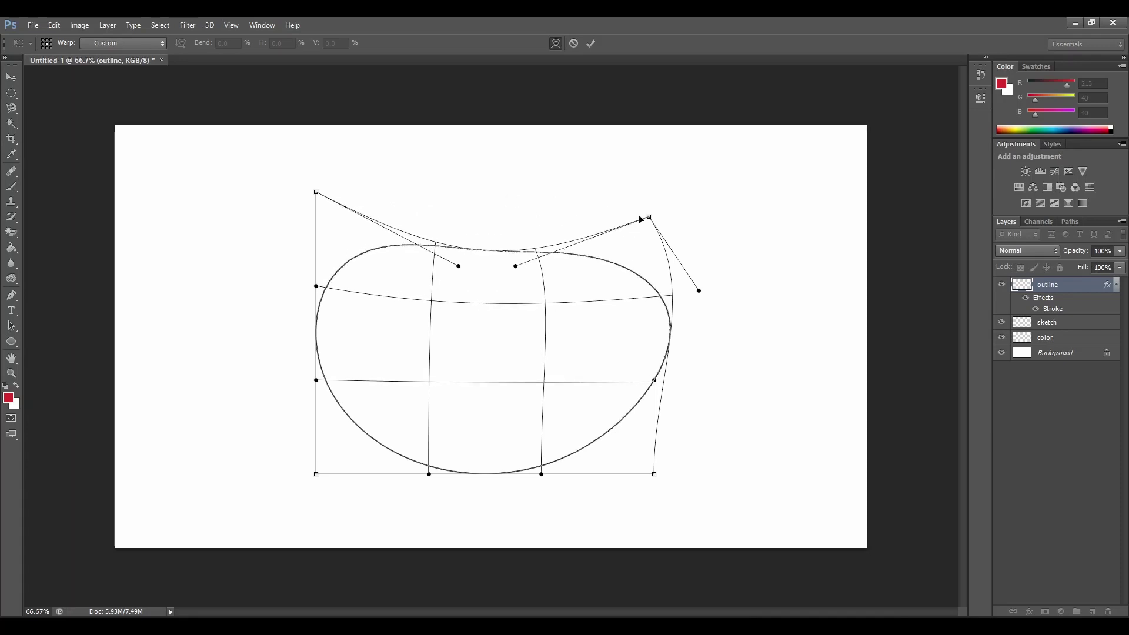
Raise both top corners of the warp grid and adjust the neighbouring handles to form two rounded apple shoulders around the dip
left_click_drag(649, 216, 642, 152)
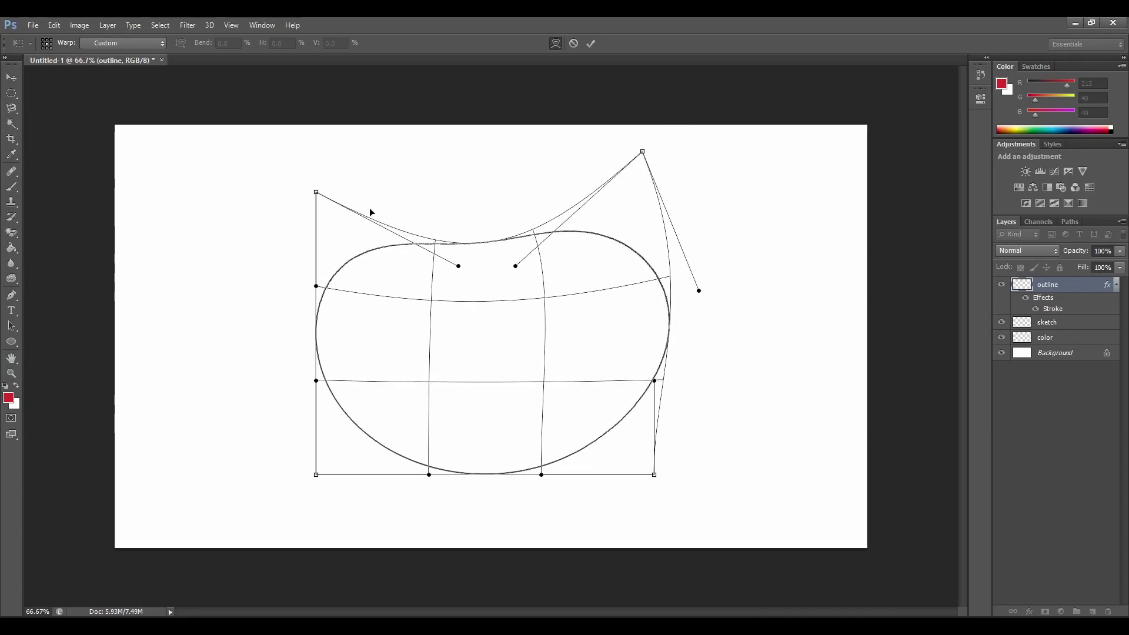
left_click_drag(317, 195, 301, 112)
left_click_drag(457, 266, 481, 241)
left_click_drag(699, 291, 694, 279)
Pull the bottom handles of the warp upward and its bottom corners down and inward to taper the apple's base with a shallow dent
left_click_drag(540, 475, 531, 436)
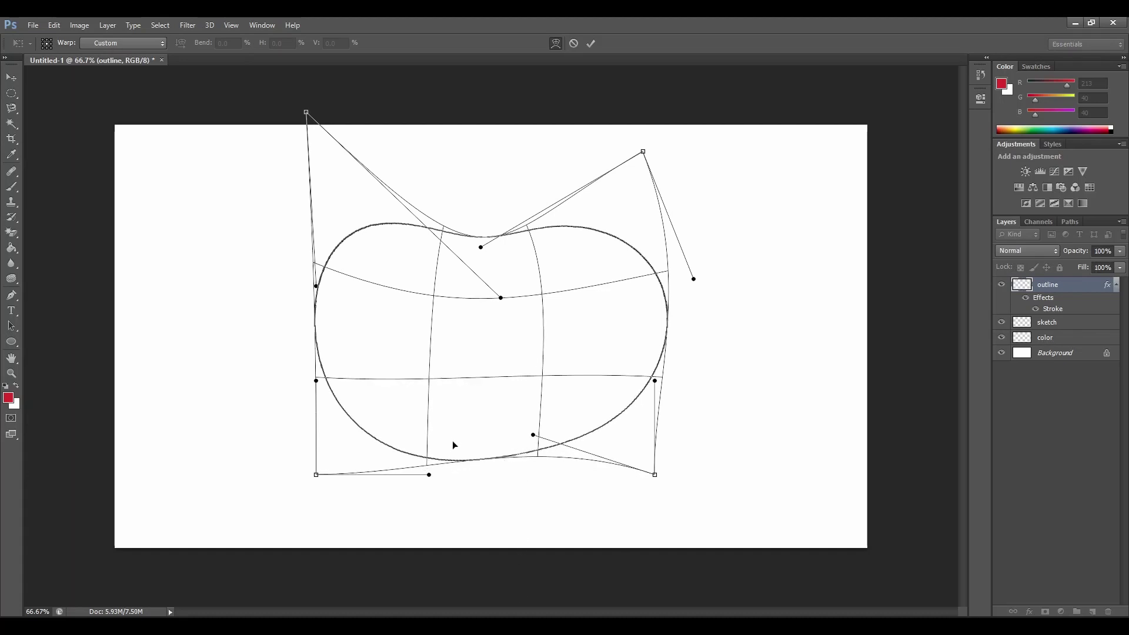
left_click_drag(428, 474, 453, 446)
left_click_drag(318, 476, 333, 515)
left_click_drag(655, 474, 627, 519)
left_click_drag(338, 508, 355, 559)
left_click_drag(627, 521, 601, 561)
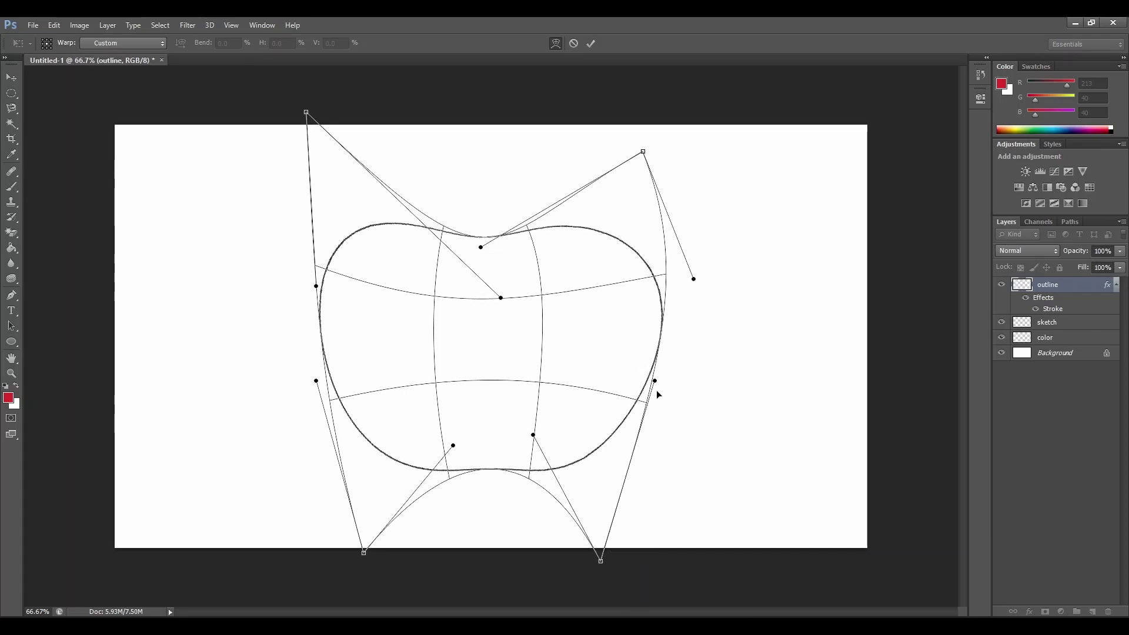
Bulge both sides of the warped apple outline outward, raise its two top corners further, and apply the warp
left_click_drag(654, 380, 671, 393)
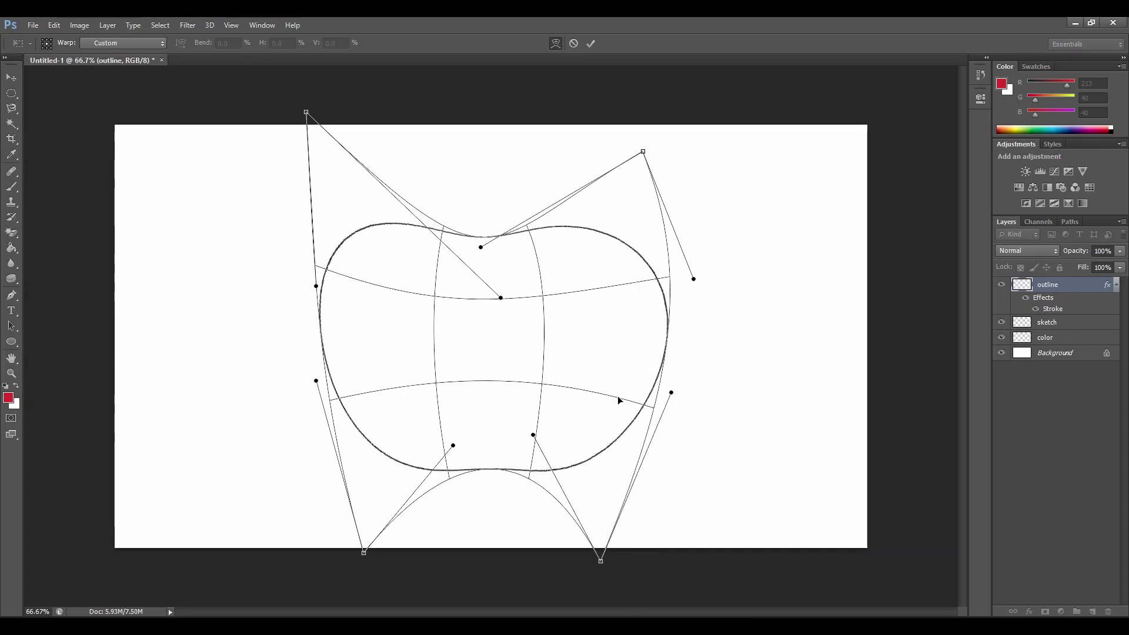
left_click_drag(316, 381, 318, 381)
left_click_drag(316, 286, 287, 319)
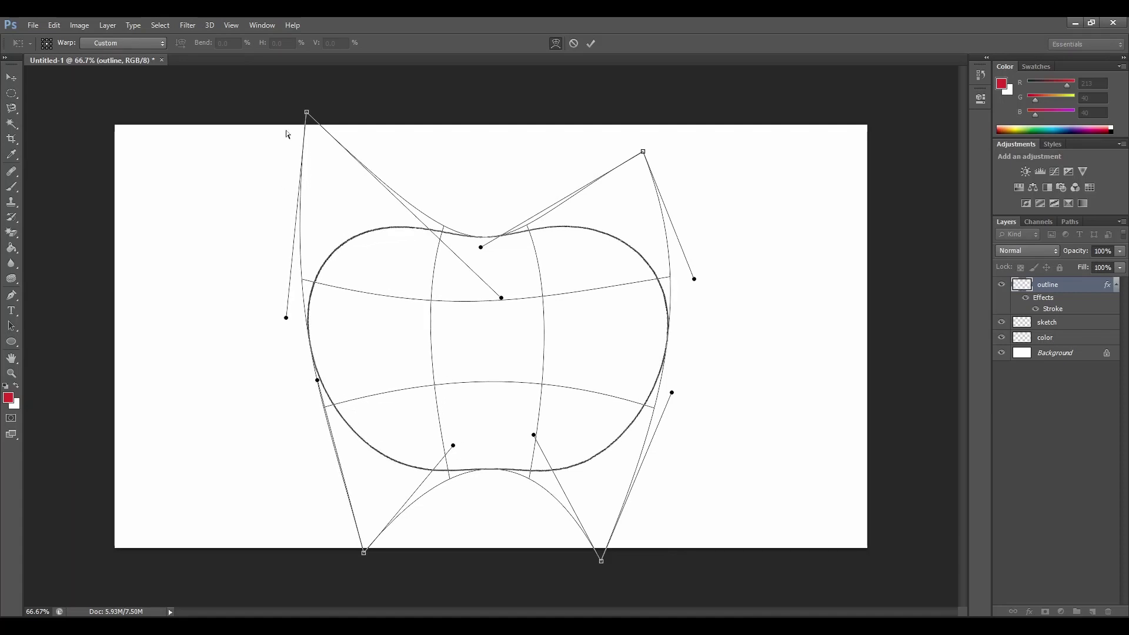
left_click_drag(307, 113, 325, 83)
left_click_drag(645, 152, 652, 117)
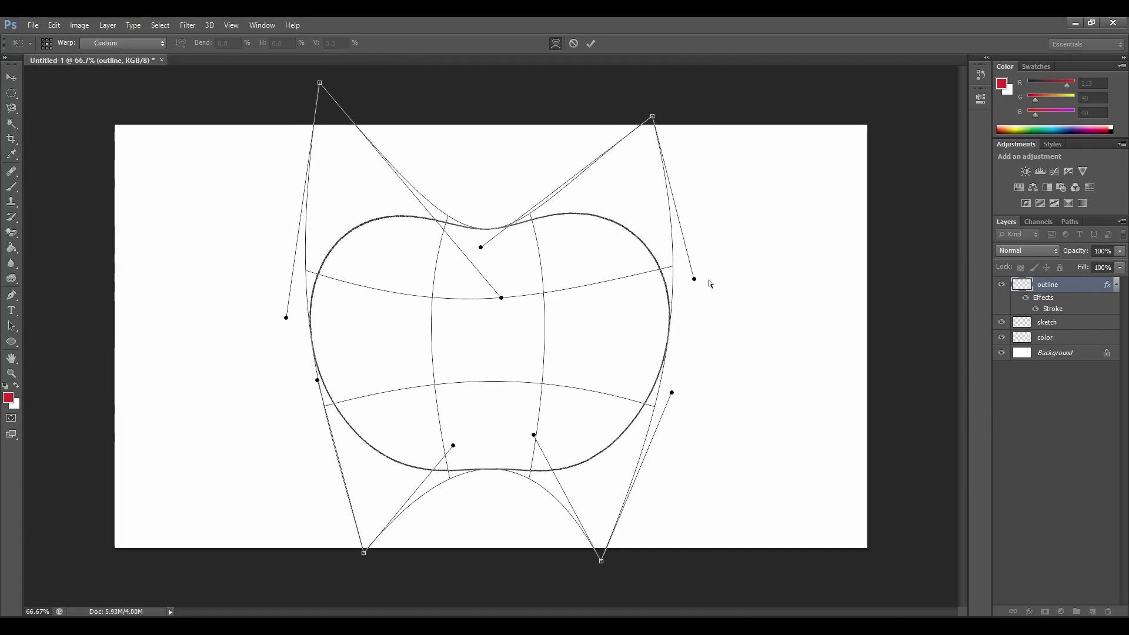
mouse_move(693, 280)
left_mouse_down()
mouse_move(704, 290)
mouse_move(695, 297)
left_mouse_up()
key("Return")
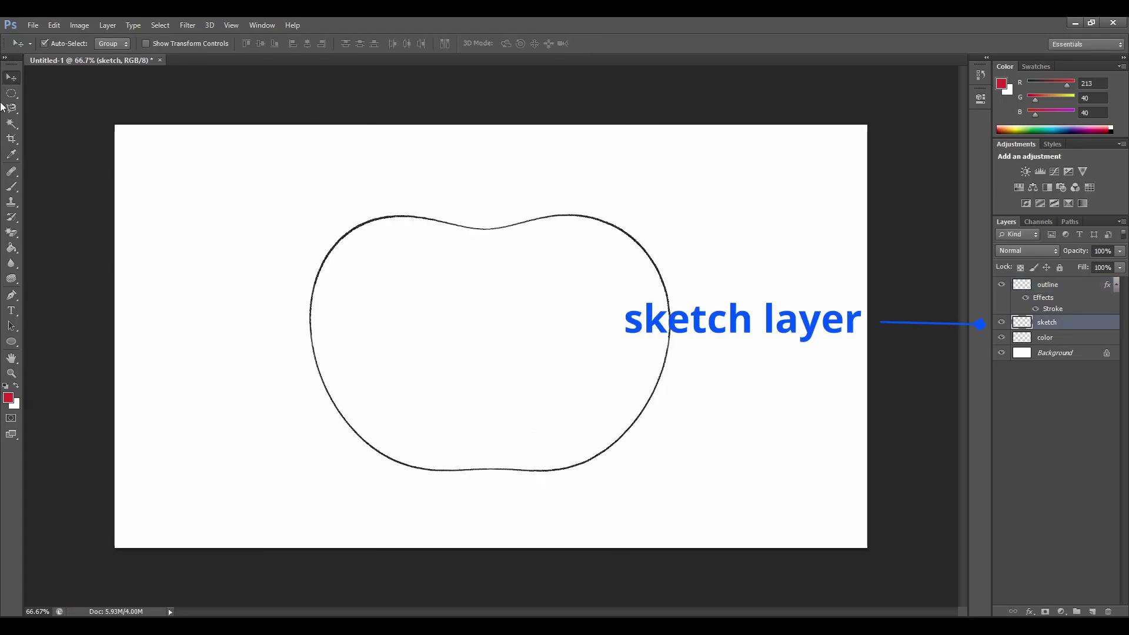
Choose the Brush tool with the fourth round brush preset at 7 px and 100% hardness
left_click(11, 189)
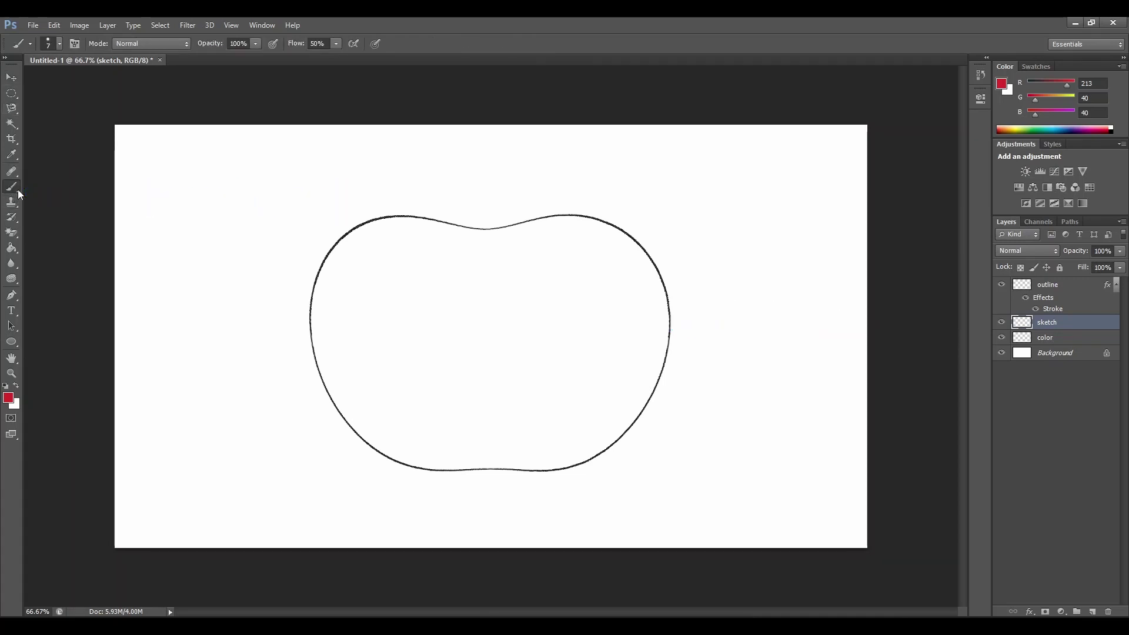
right_click(18, 190)
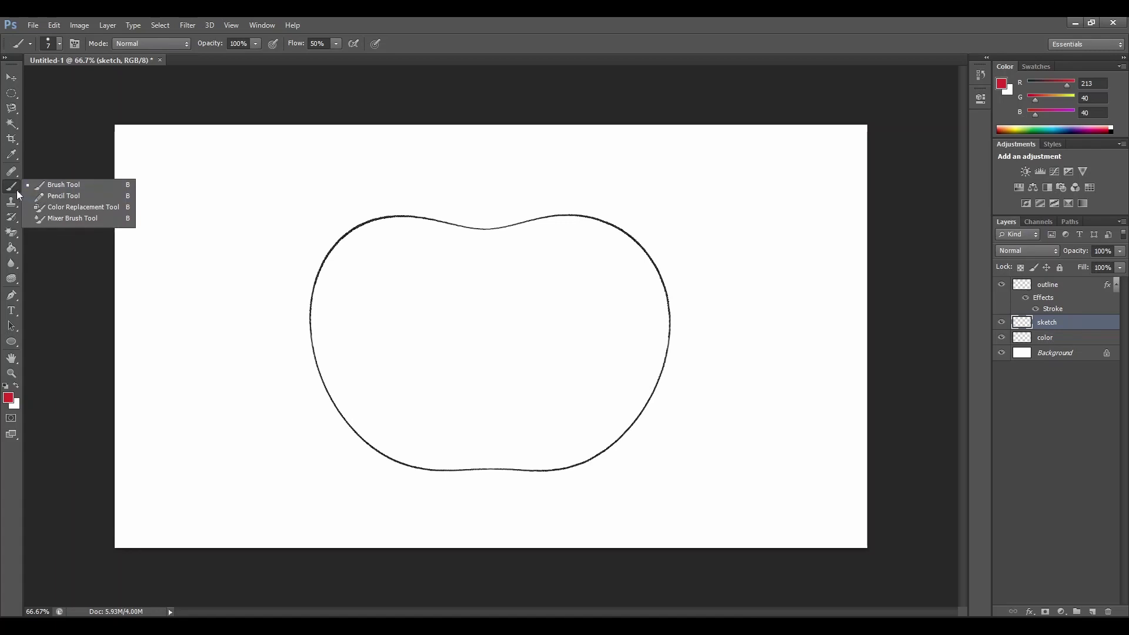
left_click(66, 185)
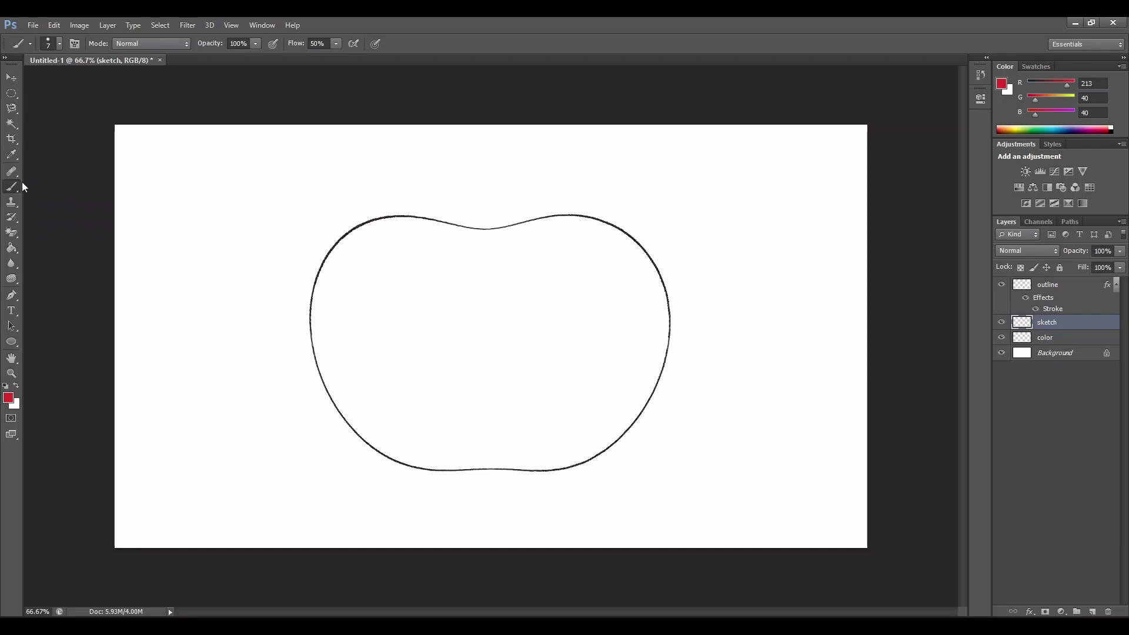
left_click(58, 45)
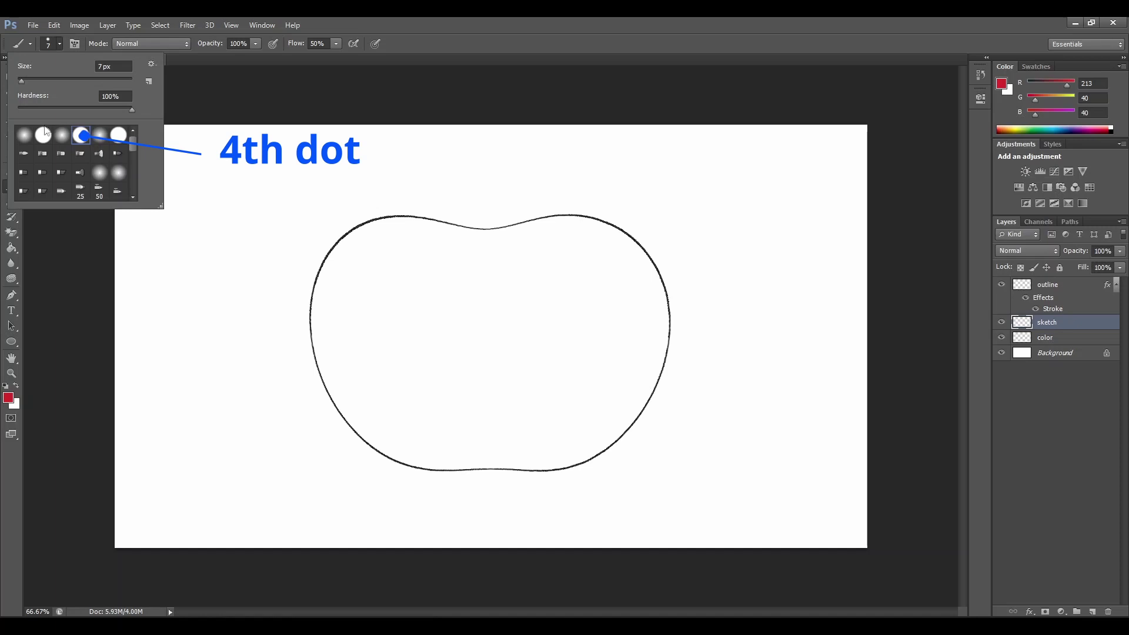
left_click(177, 90)
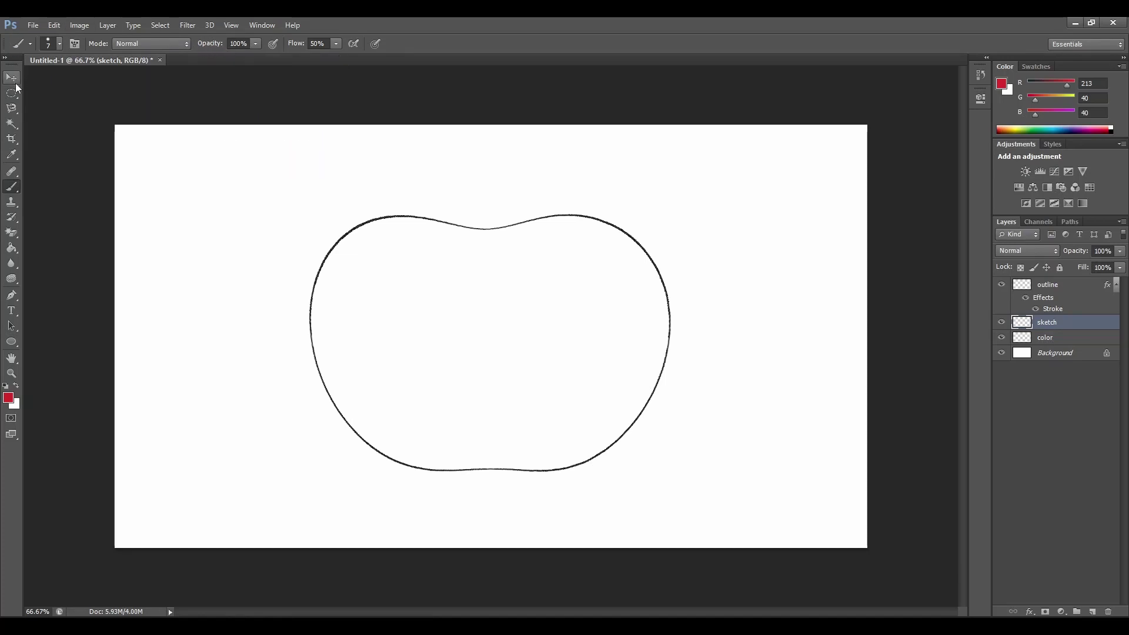
Set the foreground color to pure black (RGB 0, 0, 0) and return to the Brush tool
left_click(8, 399)
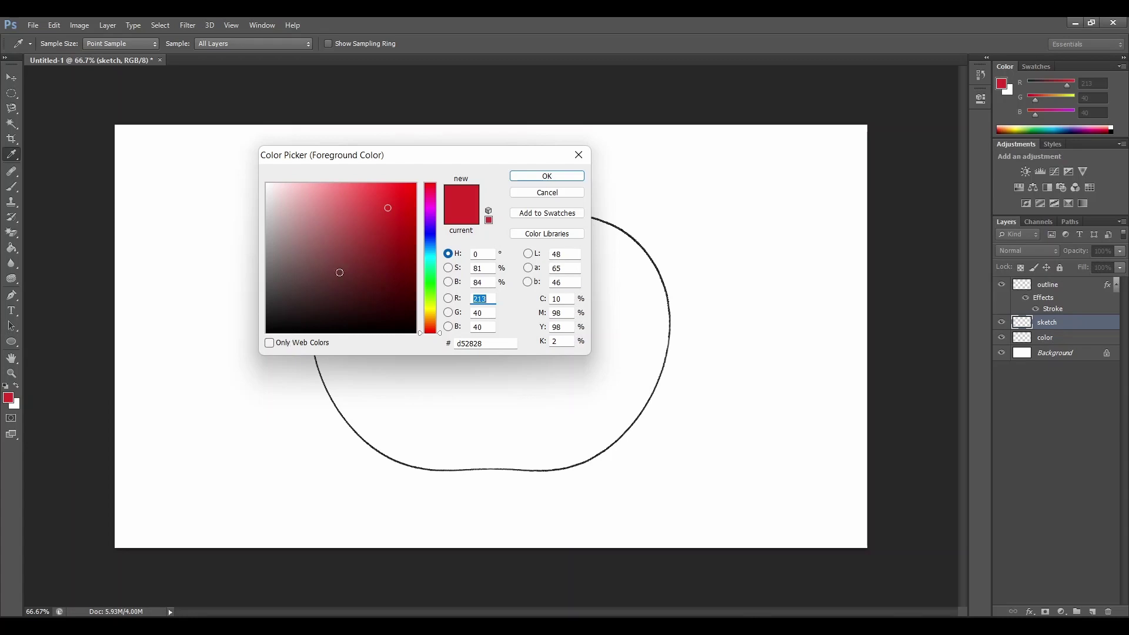
left_click(272, 325)
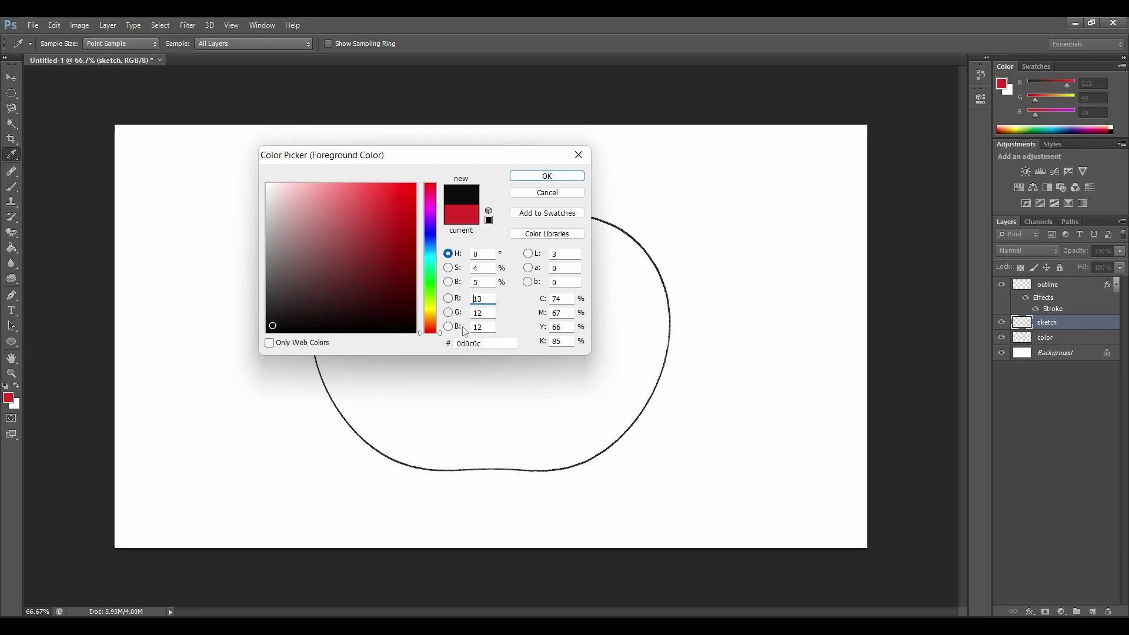
left_click_drag(487, 299, 464, 327)
type("000")
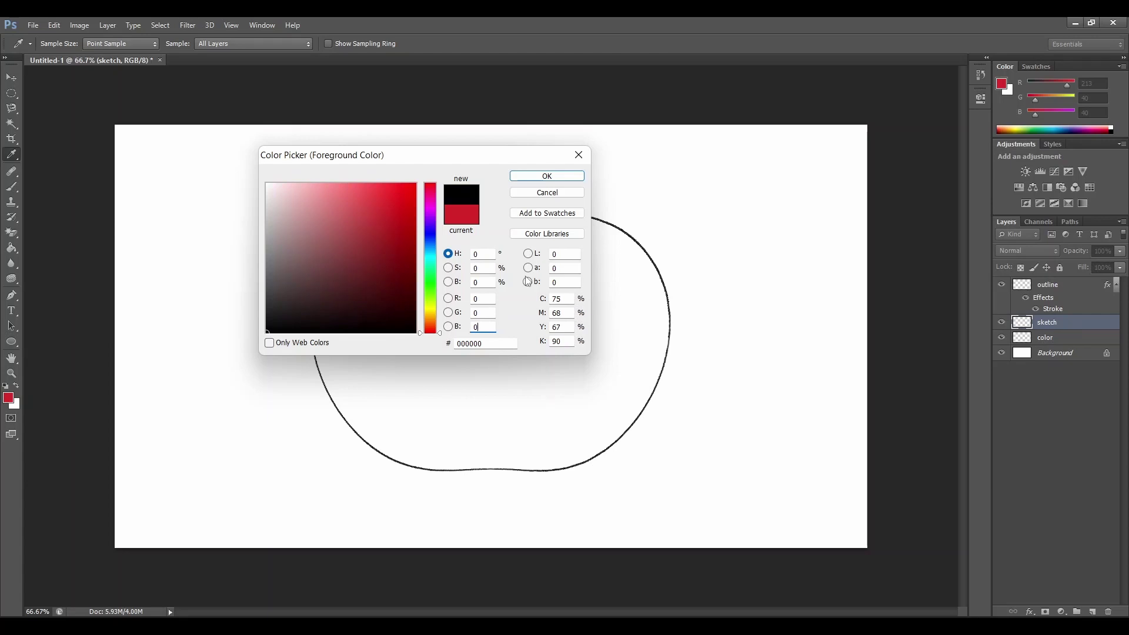
left_click(547, 176)
key("b")
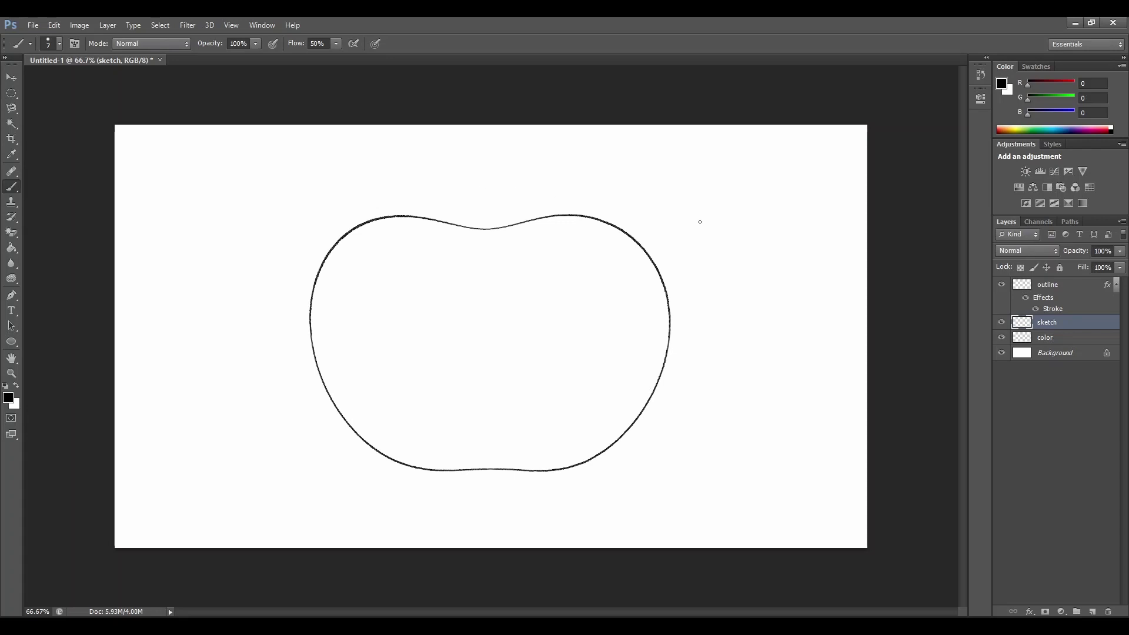
On the sketch layer, draw a curved dip across the apple's top and a curved stem with a flared tip rising from it
mouse_move(389, 215)
left_mouse_down()
mouse_move(485, 240)
mouse_move(625, 218)
left_mouse_up()
key("ctrl+z")
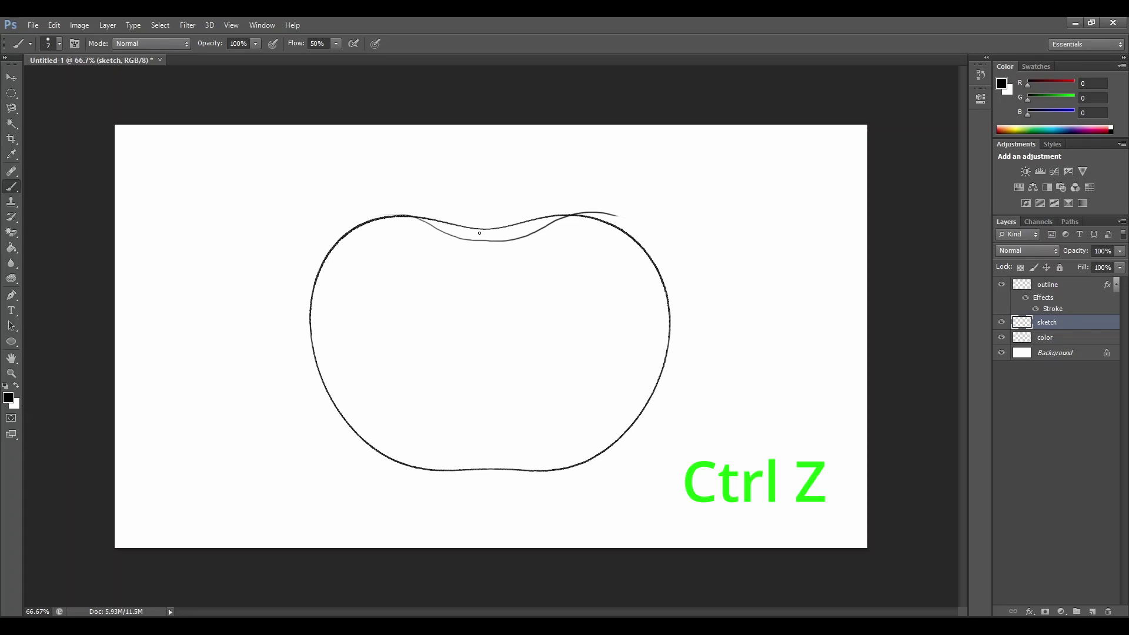
mouse_move(476, 259)
left_mouse_down()
mouse_move(485, 167)
mouse_move(529, 169)
mouse_move(490, 284)
left_mouse_up()
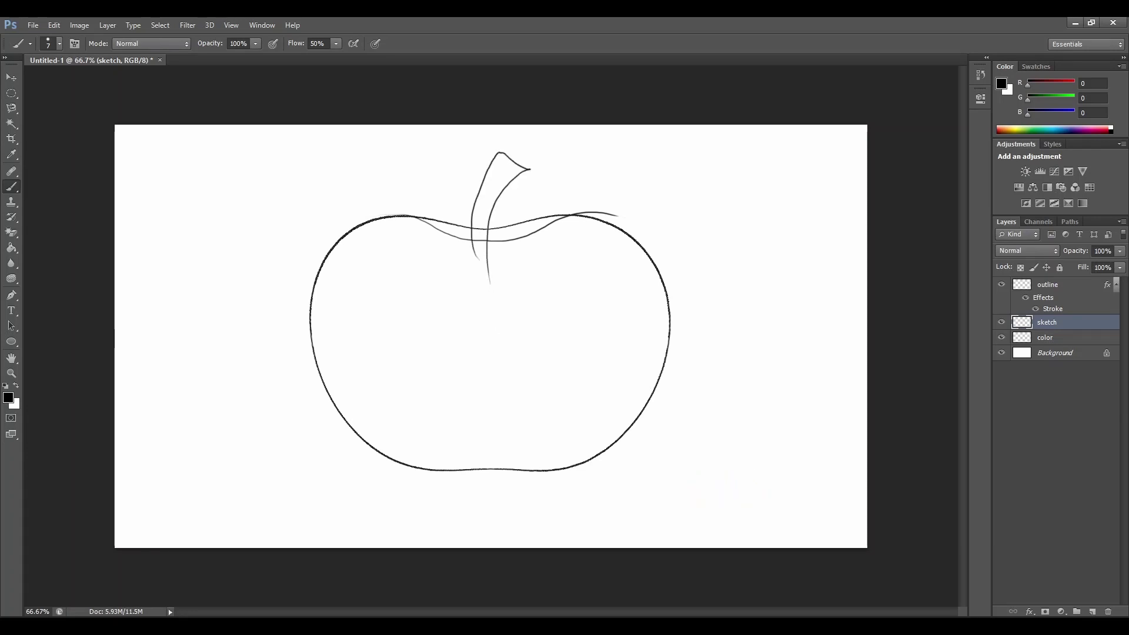
Sketch a leaf left of the stem, with a slanted midrib joining the stem and a pointed outline around it
left_click_drag(447, 165, 480, 210)
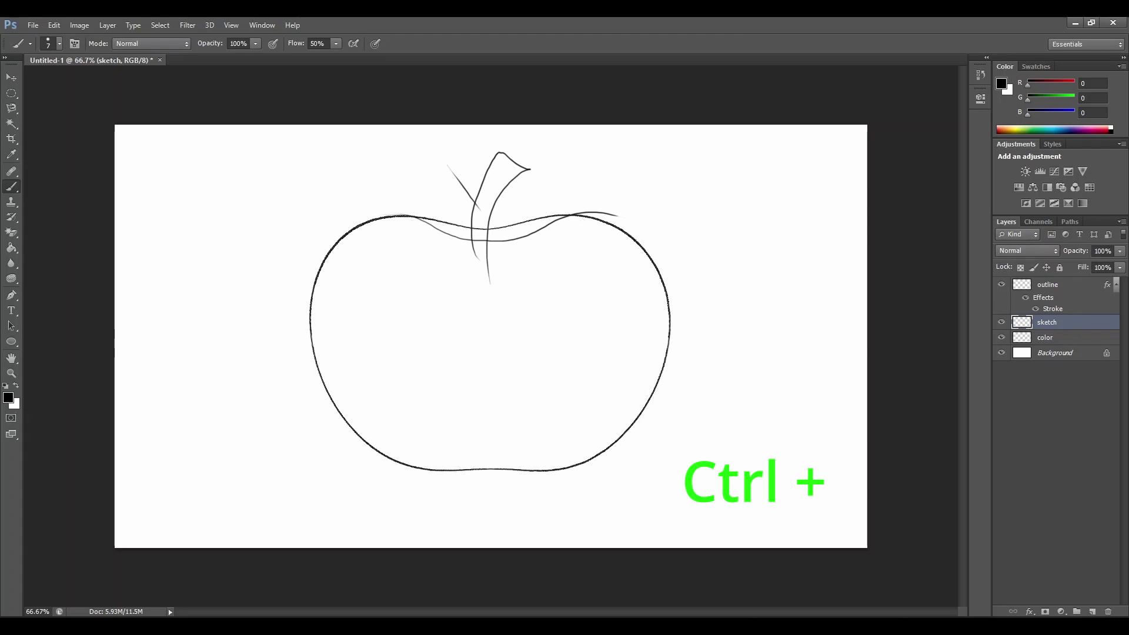
key("ctrl+plus")
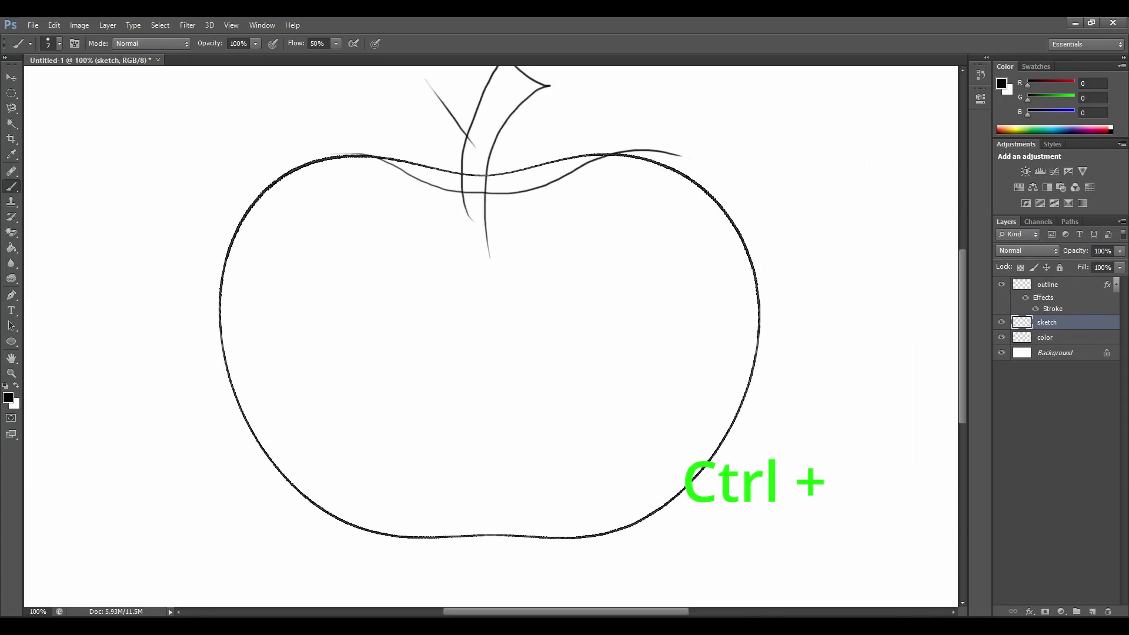
key("ctrl+plus")
scroll(491, 335, "up", 10)
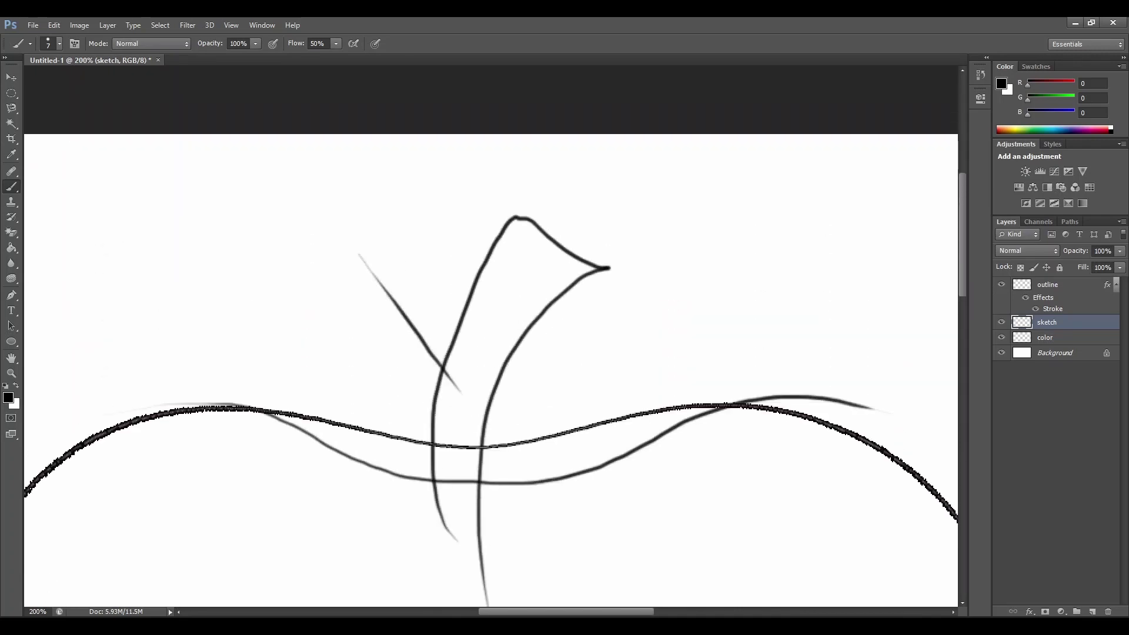
mouse_move(413, 333)
left_mouse_down()
mouse_move(390, 333)
mouse_move(320, 258)
mouse_move(302, 197)
mouse_move(316, 198)
mouse_move(379, 227)
mouse_move(413, 288)
mouse_move(415, 326)
mouse_move(389, 334)
mouse_move(268, 267)
mouse_move(283, 152)
mouse_move(375, 203)
mouse_move(428, 274)
mouse_move(414, 341)
left_mouse_up()
key("ctrl+z")
left_click_drag(295, 177, 418, 346)
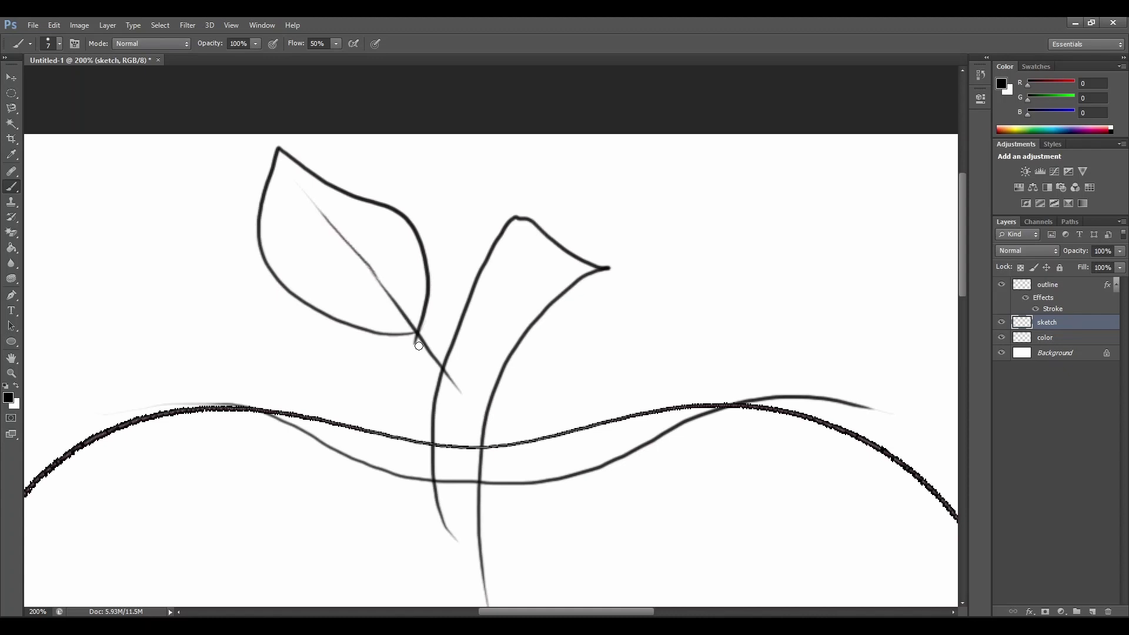
Add three short side veins inside the leaf, two left of the midrib and one right of it
mouse_move(291, 232)
left_mouse_down()
mouse_move(351, 250)
mouse_move(385, 226)
left_mouse_up()
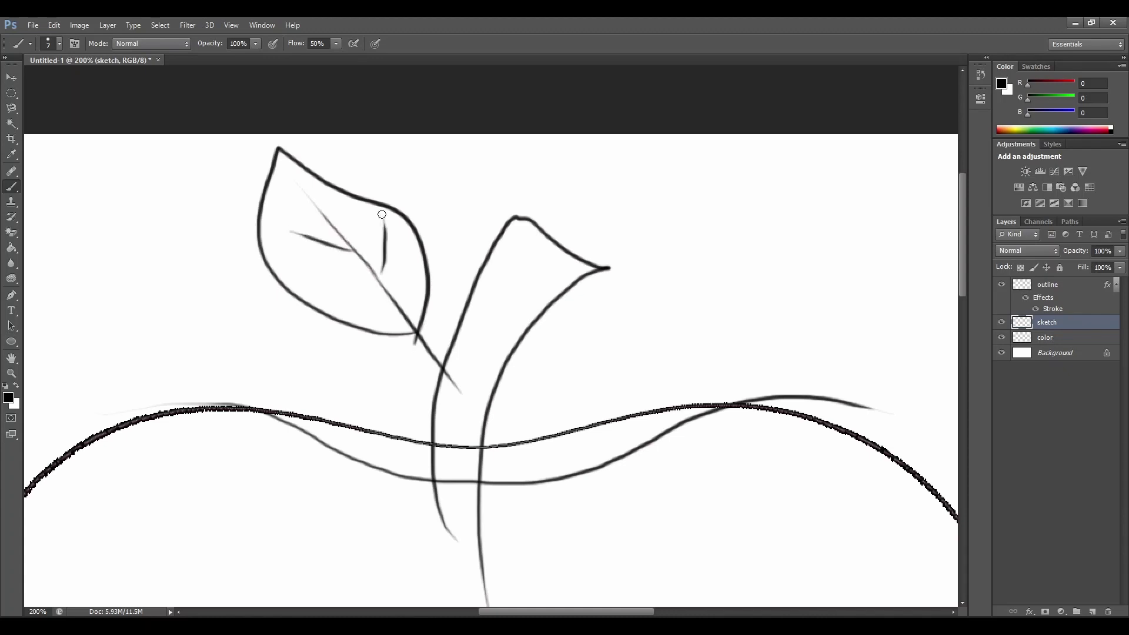
key("ctrl+minus")
left_click_drag(332, 298, 382, 292)
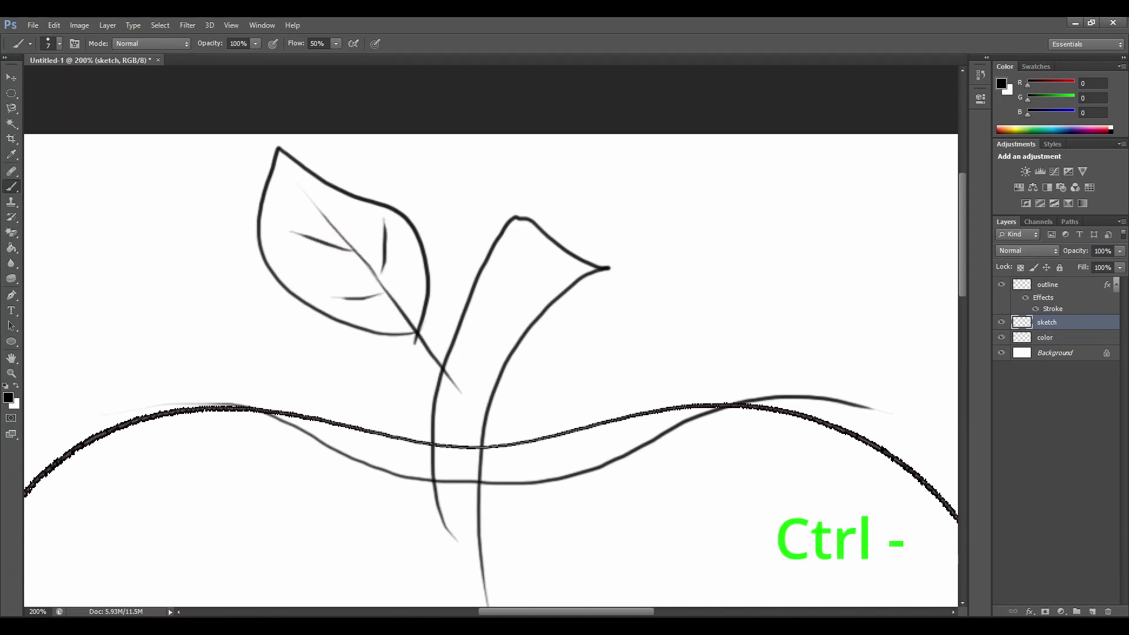
key("ctrl+minus")
key("ctrl+minus")
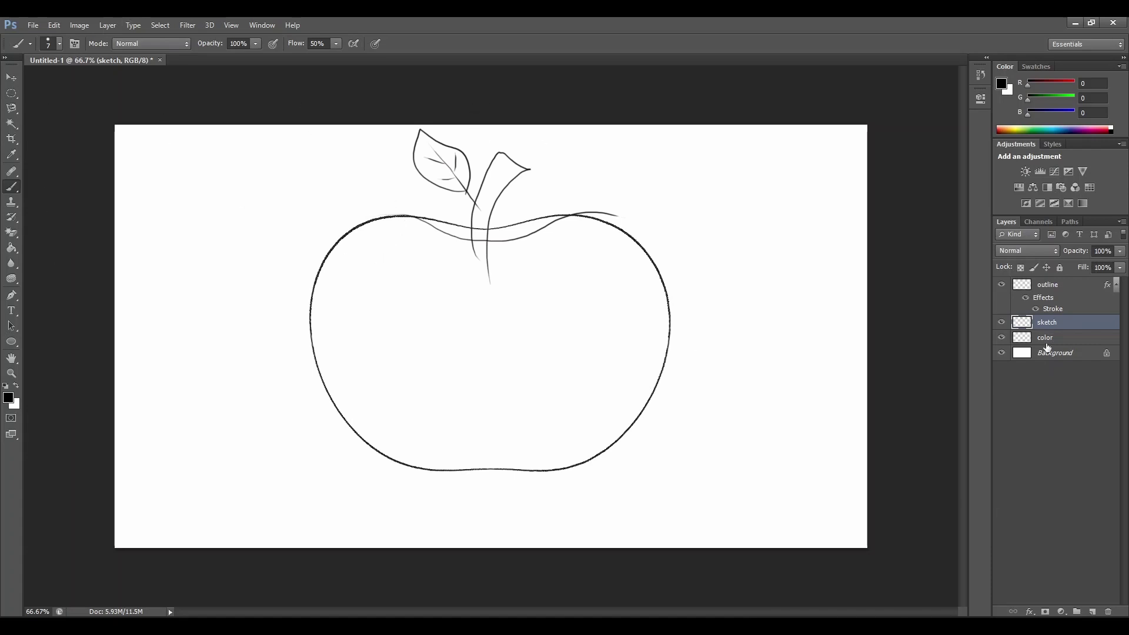
Extend the canvas upward with the Crop tool to add white space above the leaf and stem, and apply the crop
left_click(1065, 353)
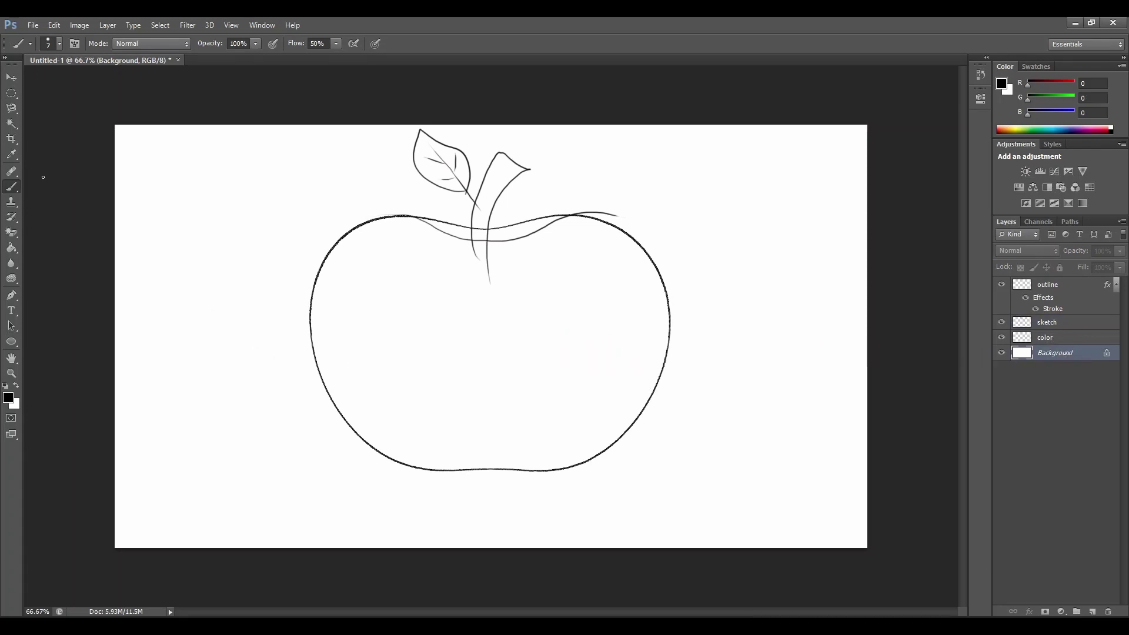
left_click(12, 138)
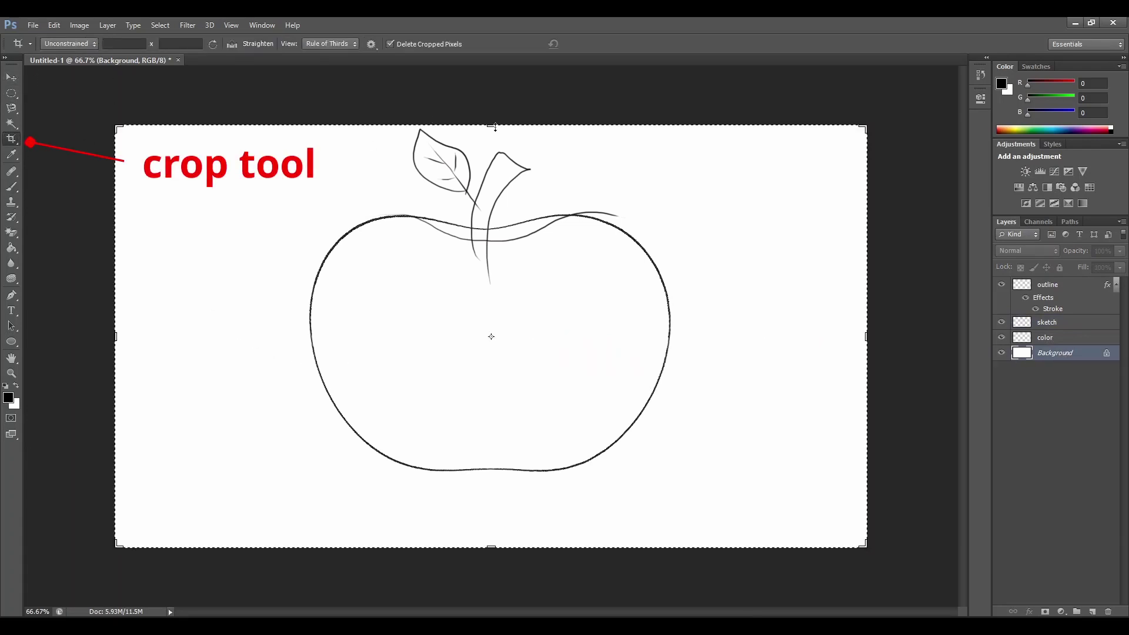
left_click_drag(491, 125, 490, 106)
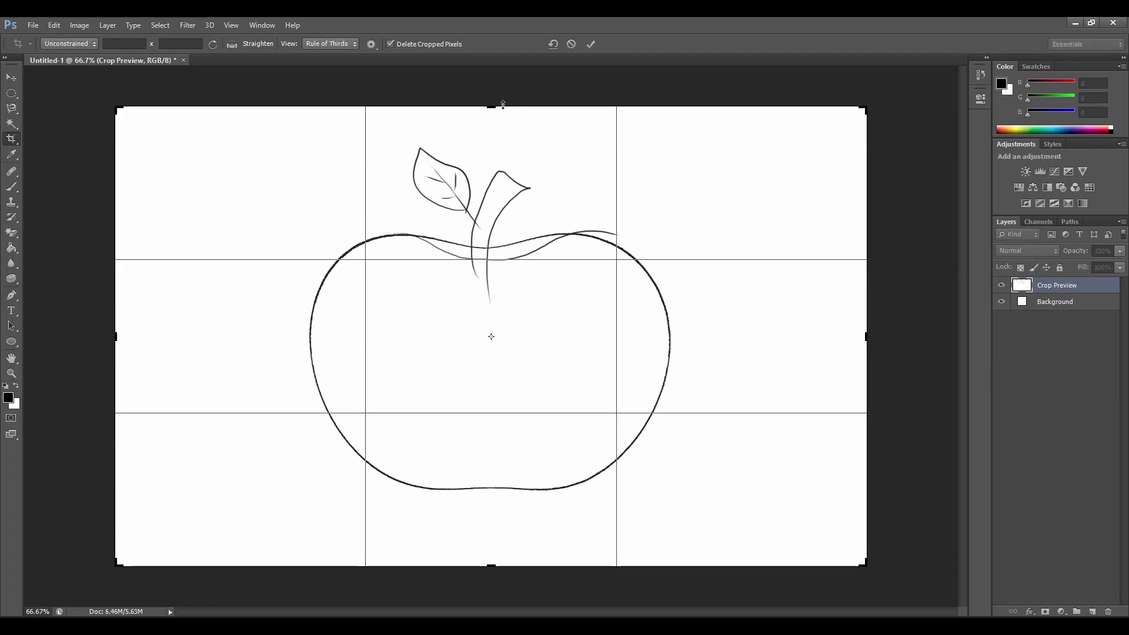
left_click_drag(493, 104, 491, 96)
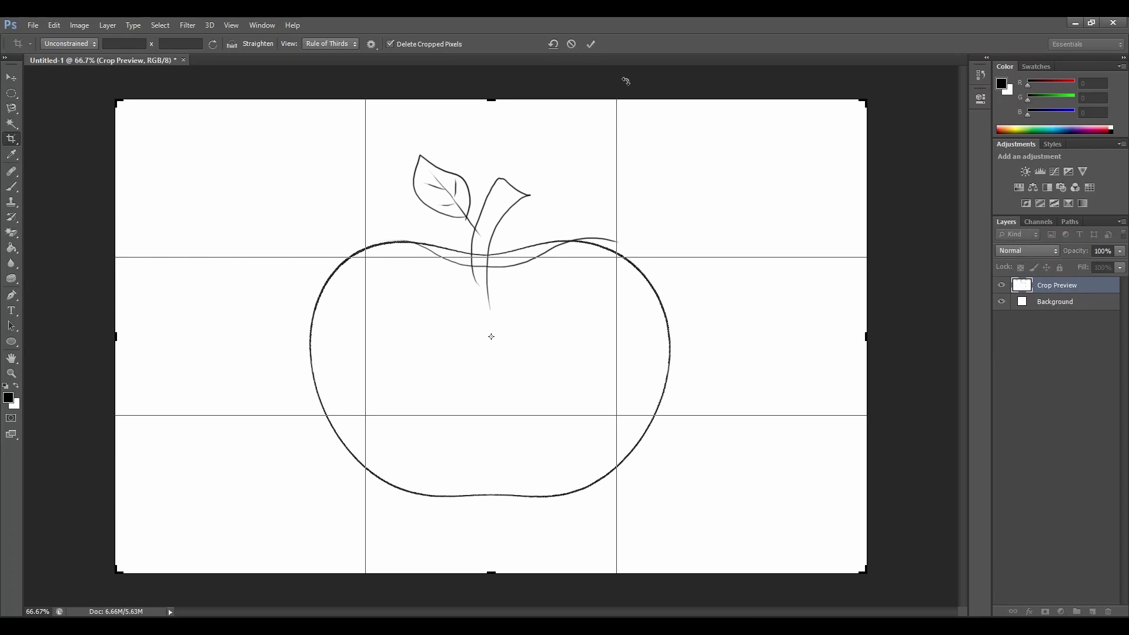
key("Return")
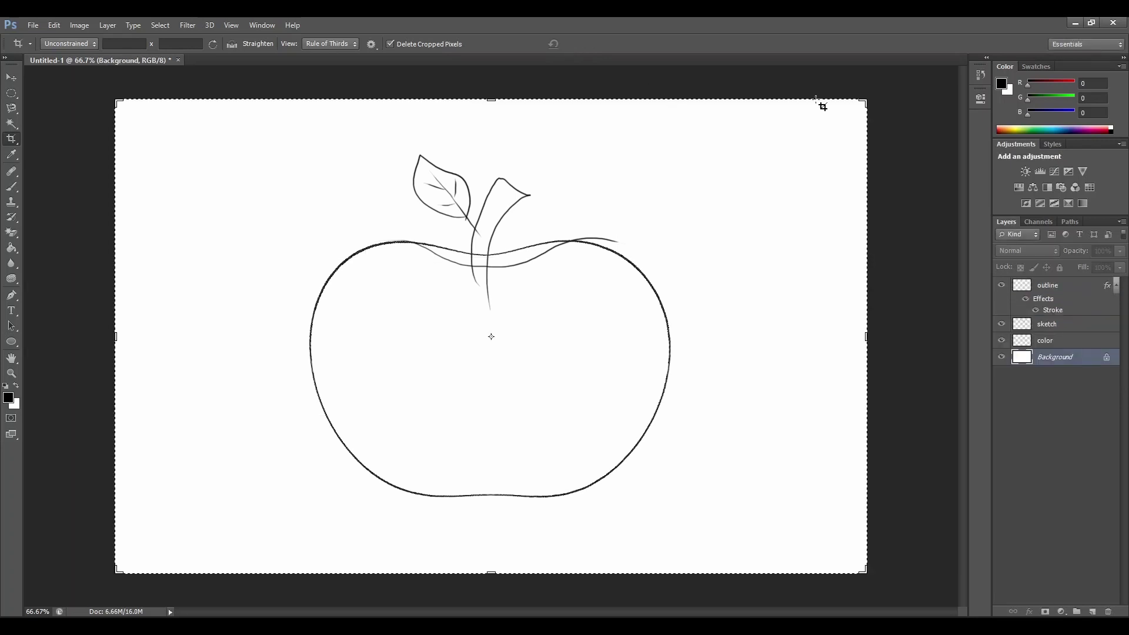
Choose the standard Eraser tool for the sketch layer and reduce its size to 10 px
left_click(1045, 325)
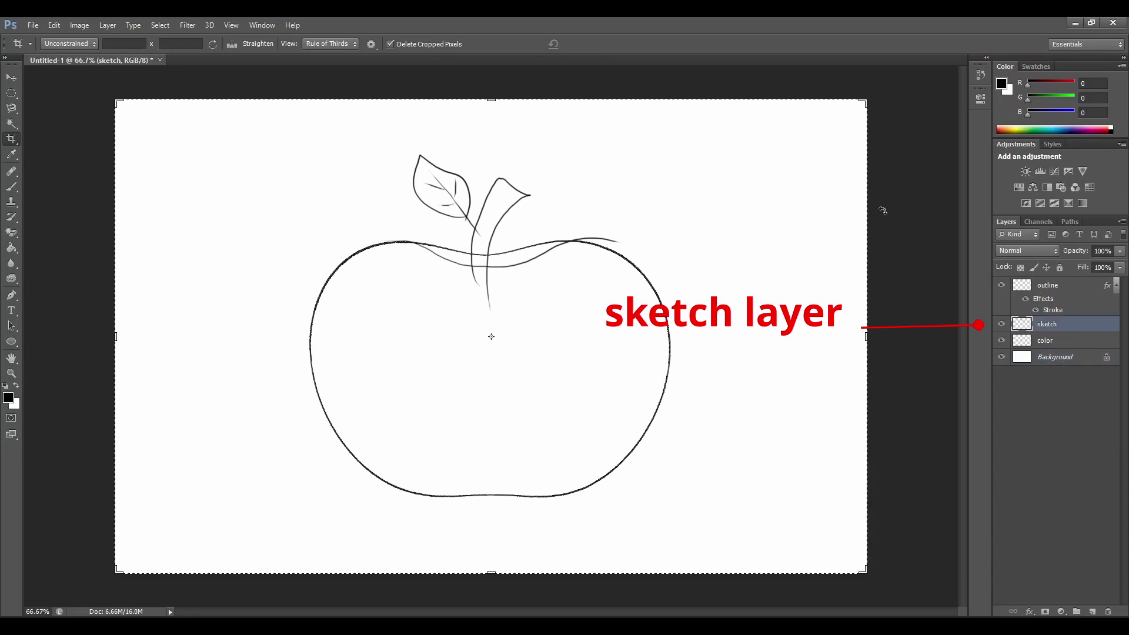
left_click(17, 235)
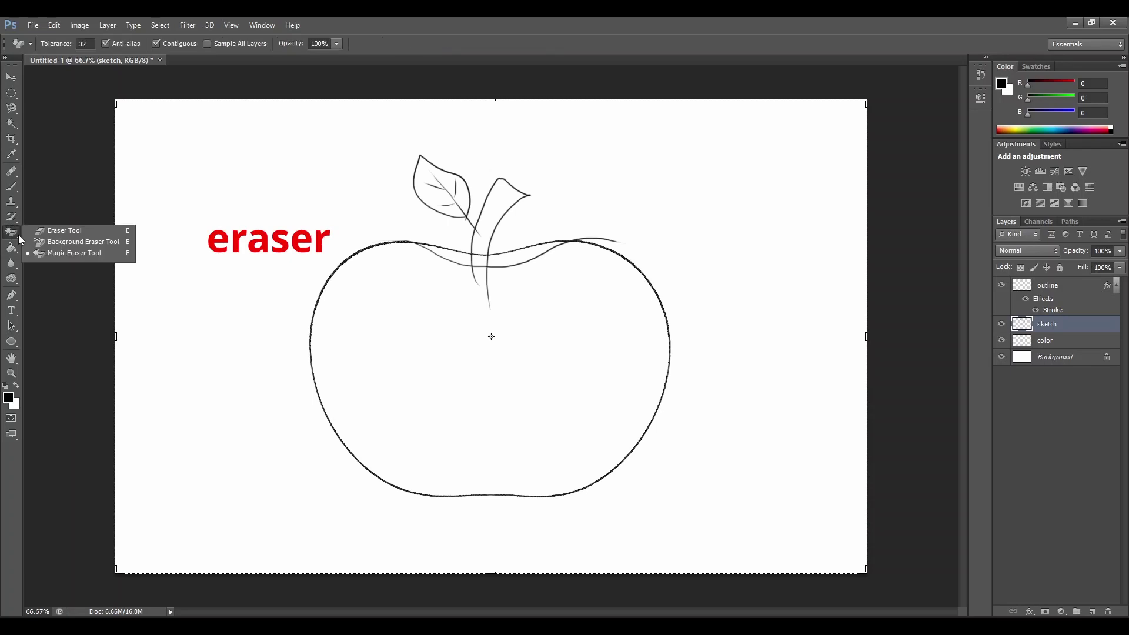
left_click(62, 233)
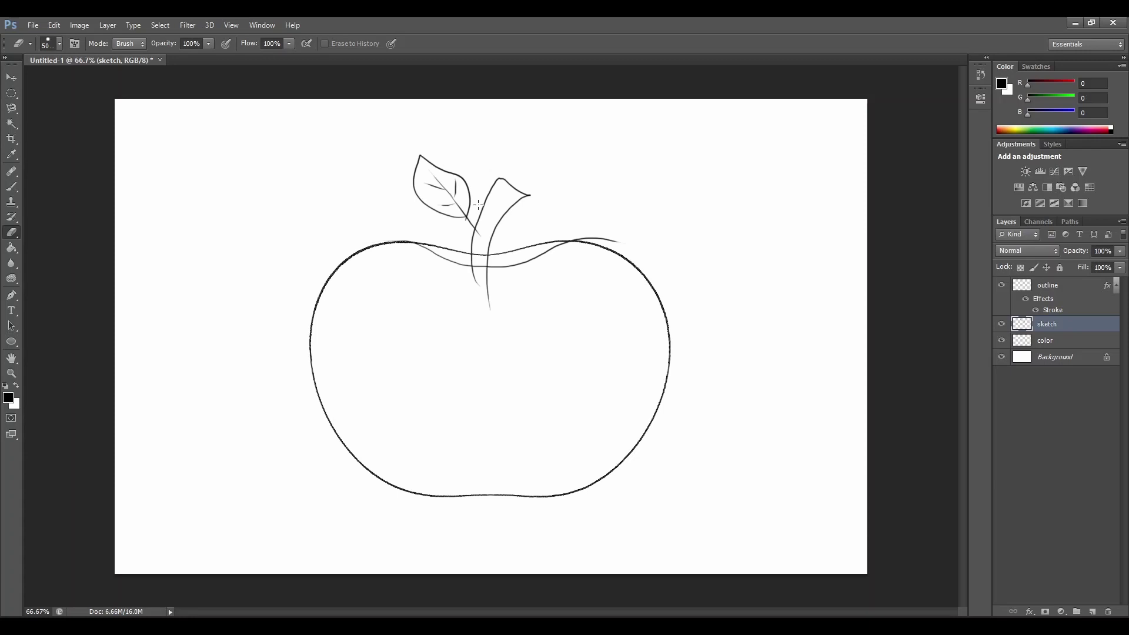
key("ctrl+plus")
key("ctrl+plus")
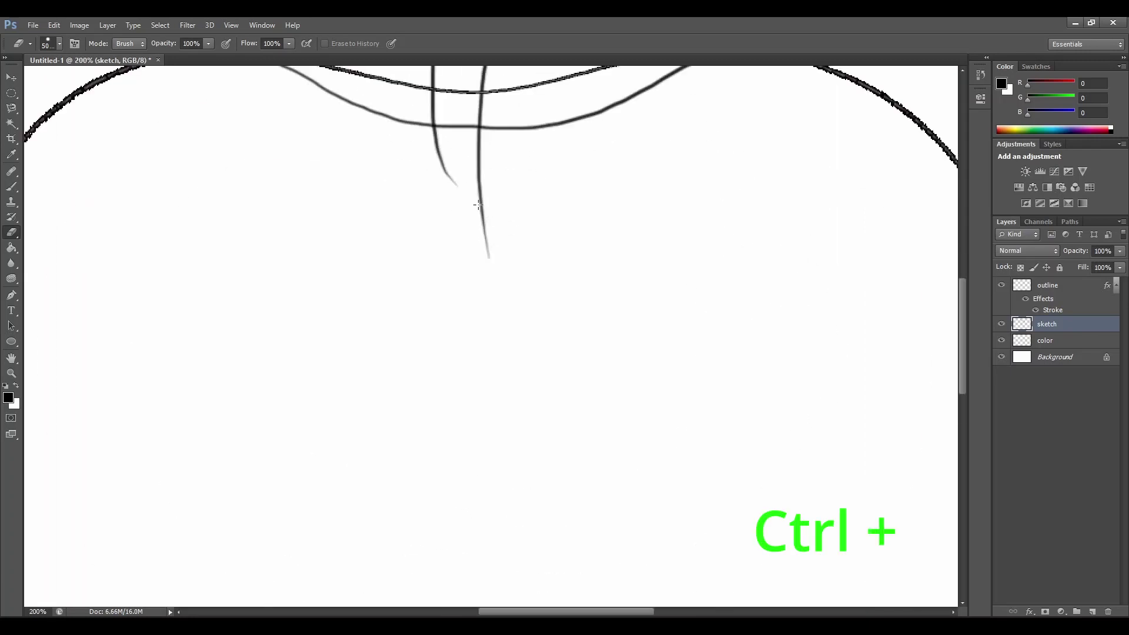
scroll(478, 205, "up", 10)
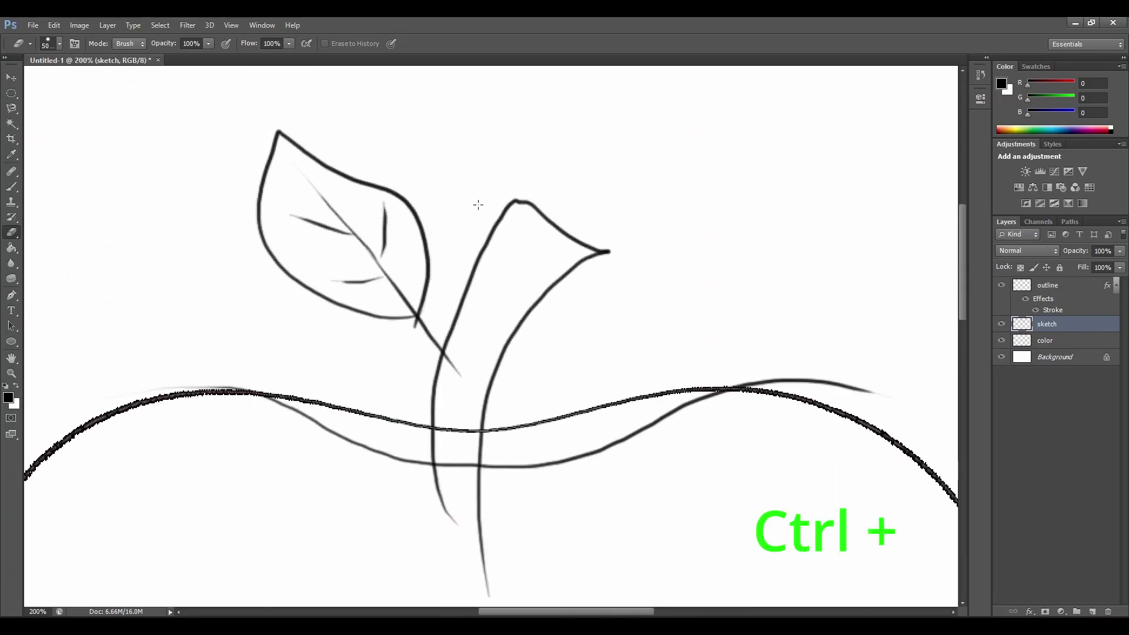
left_click(61, 43)
left_click_drag(63, 78, 40, 79)
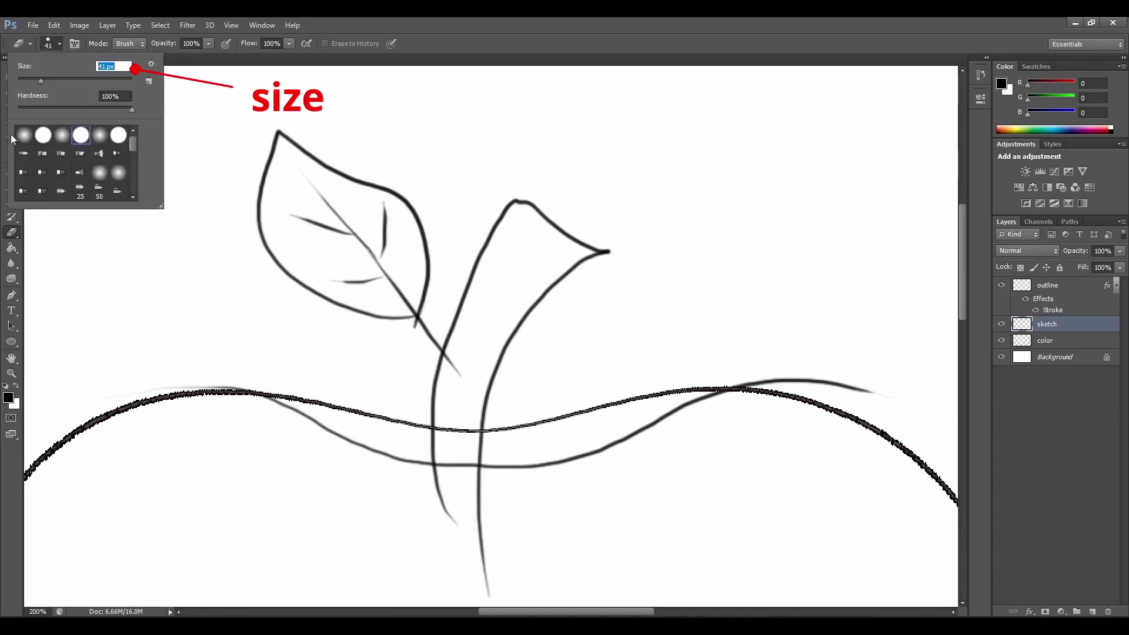
left_click(29, 80)
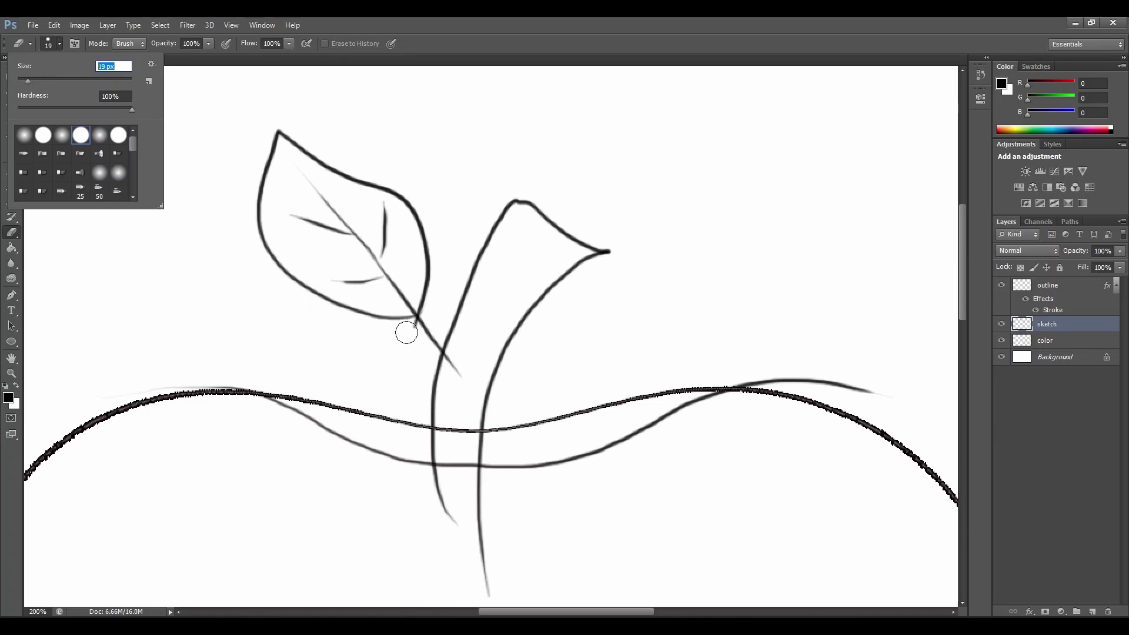
left_click_drag(26, 84, 23, 82)
Erase the overshooting line ends at the leaf's base and inside the stem, and the dip curve's right end beyond the apple outline
left_click(411, 326)
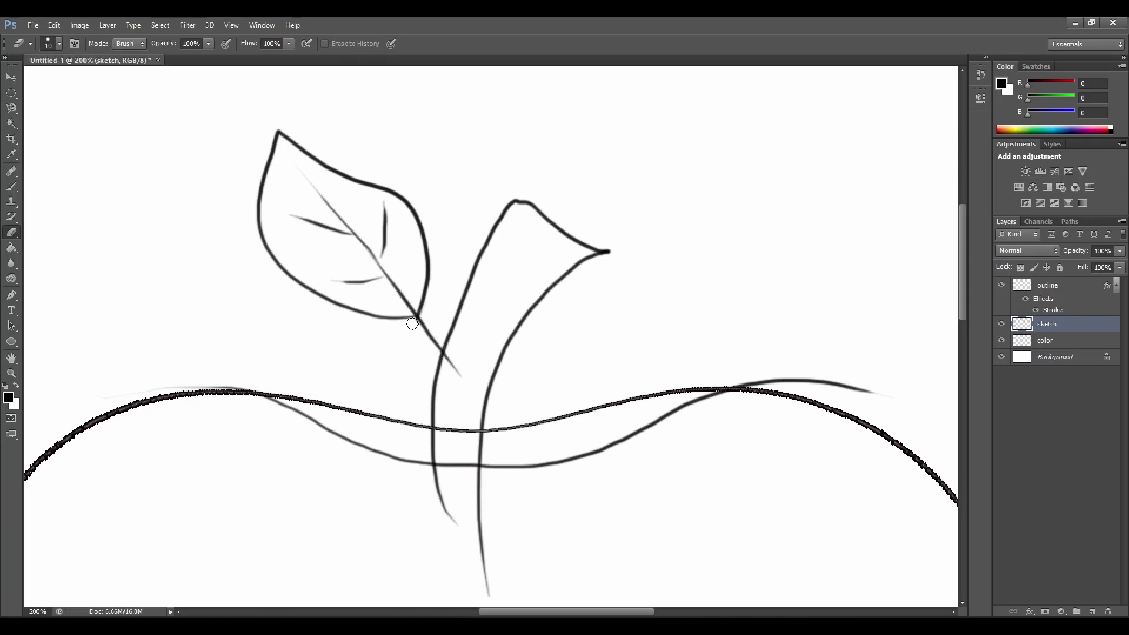
left_click_drag(459, 372, 451, 359)
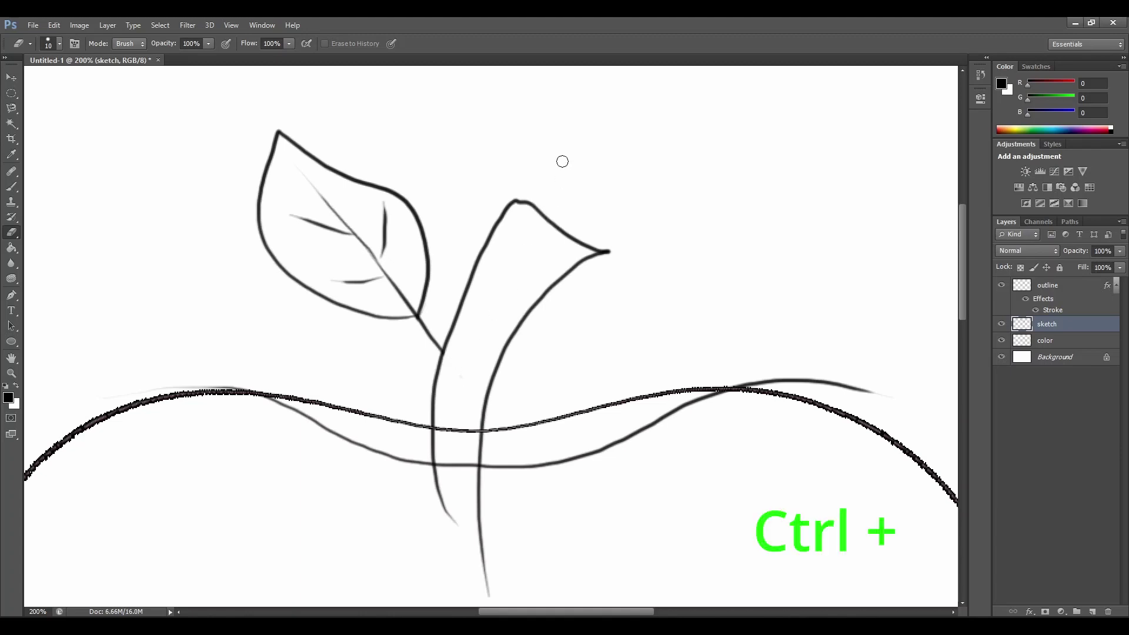
scroll(625, 204, "down", 2)
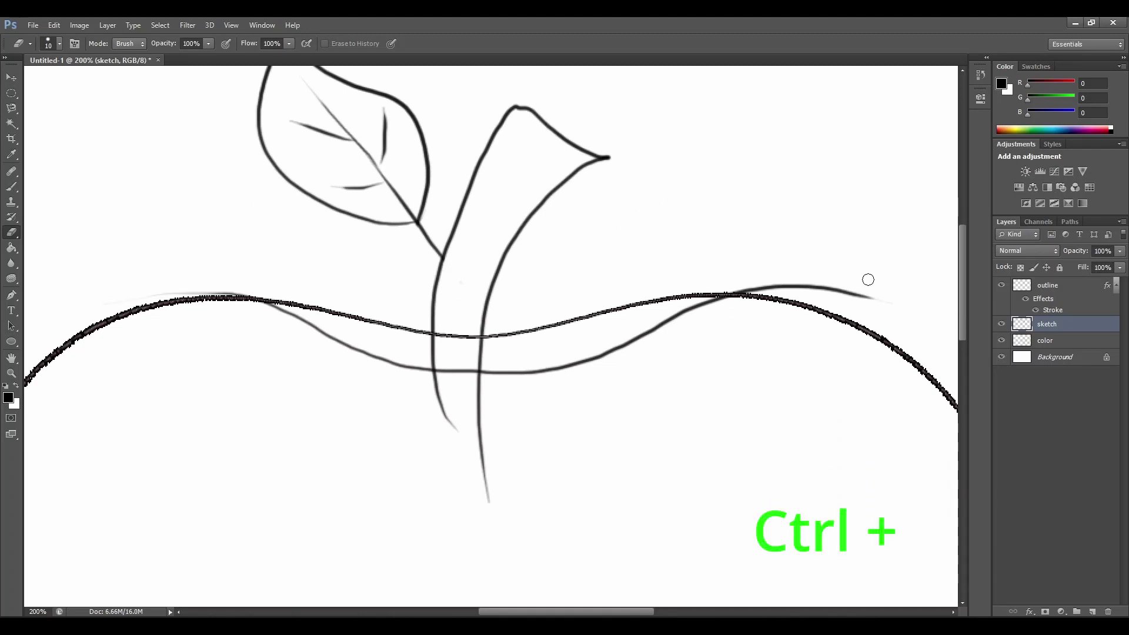
mouse_move(882, 297)
left_mouse_down()
mouse_move(796, 282)
mouse_move(728, 290)
mouse_move(785, 283)
left_mouse_up()
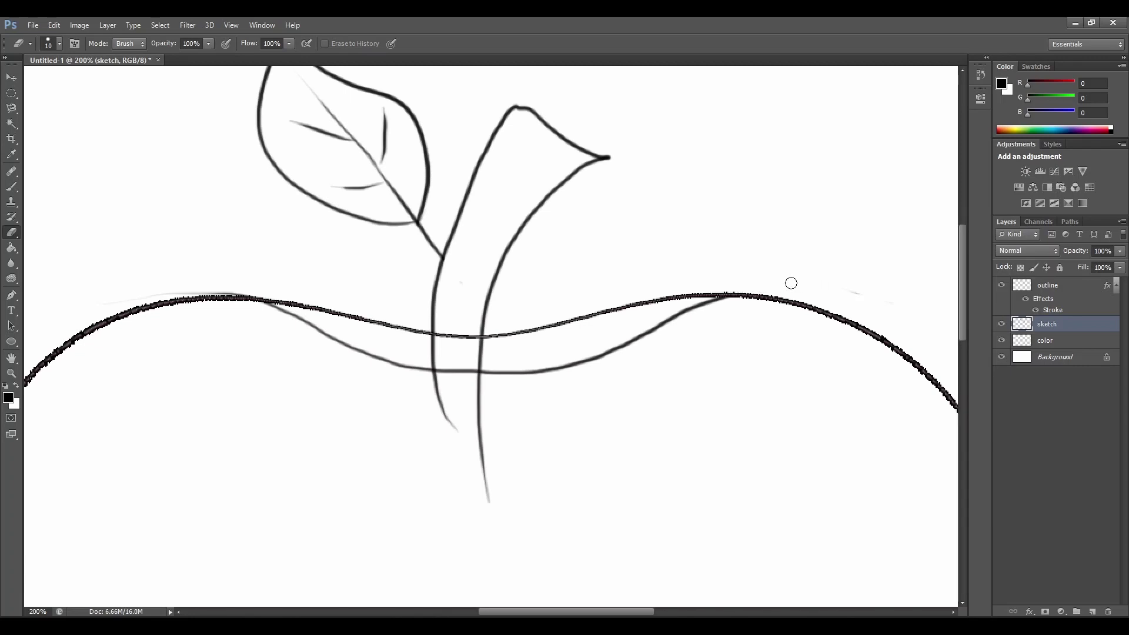
Erase the part of the stem's right line that extends below the dip curve
scroll(708, 266, "down", 2)
scroll(705, 262, "down", 4)
mouse_move(492, 395)
left_mouse_down()
mouse_move(476, 270)
mouse_move(481, 287)
left_mouse_up()
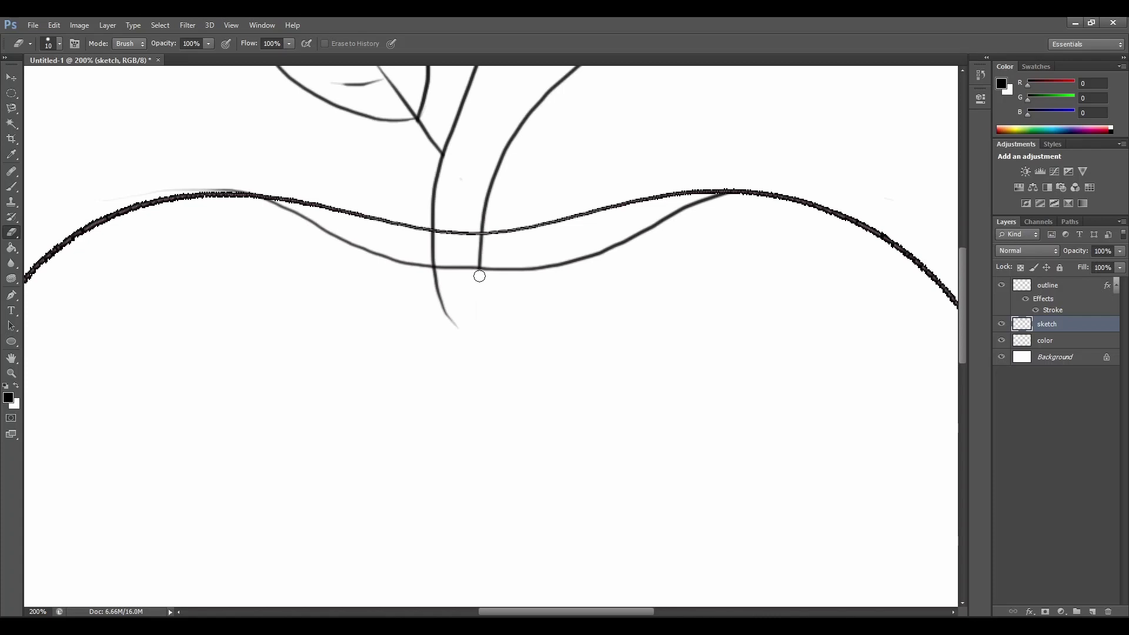
Erase the stem's left line below the dip curve on the sketch layer and the apple outline crossing the stem on the outline layer
mouse_move(466, 325)
left_mouse_down()
mouse_move(438, 305)
mouse_move(433, 276)
left_mouse_up()
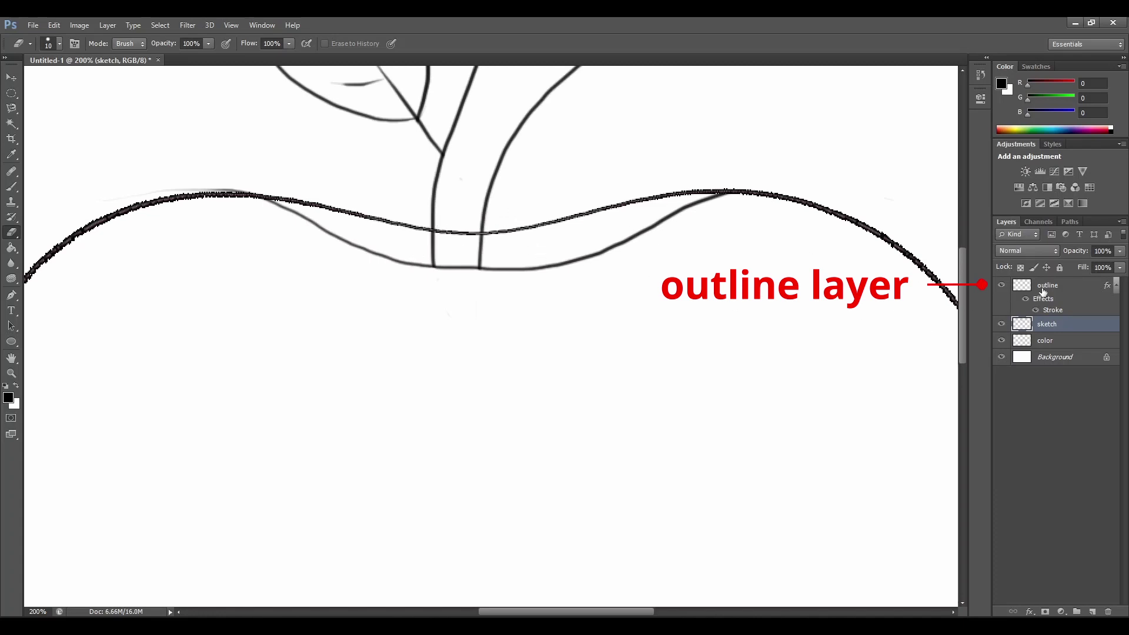
left_click(1043, 288)
left_click_drag(458, 230, 475, 236)
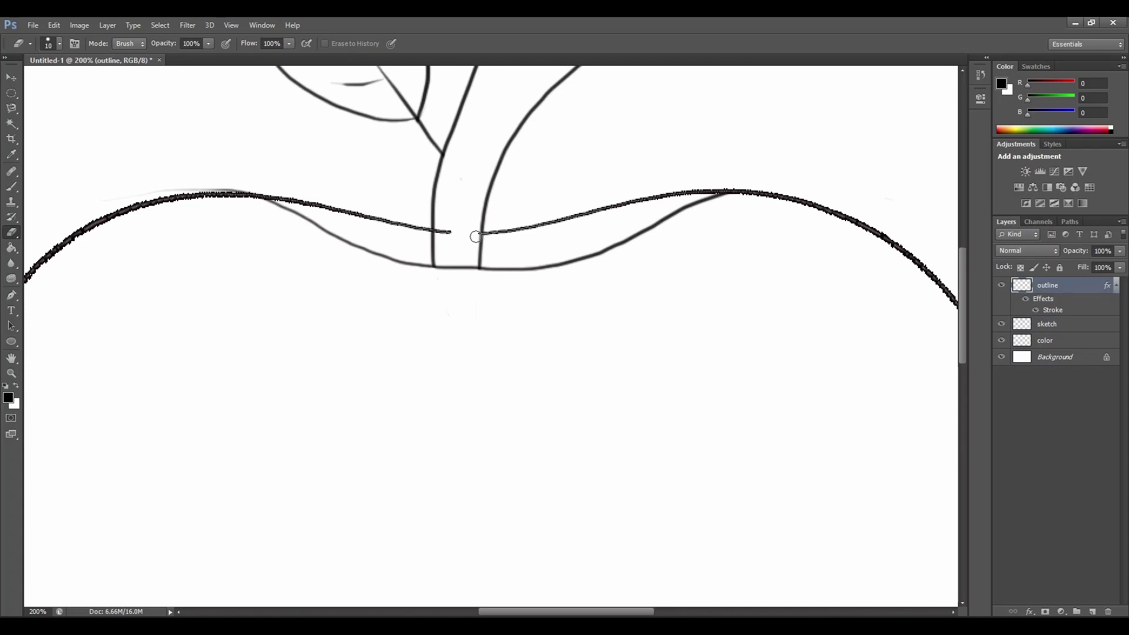
left_click_drag(466, 229, 436, 229)
key("ctrl+minus")
key("ctrl+minus")
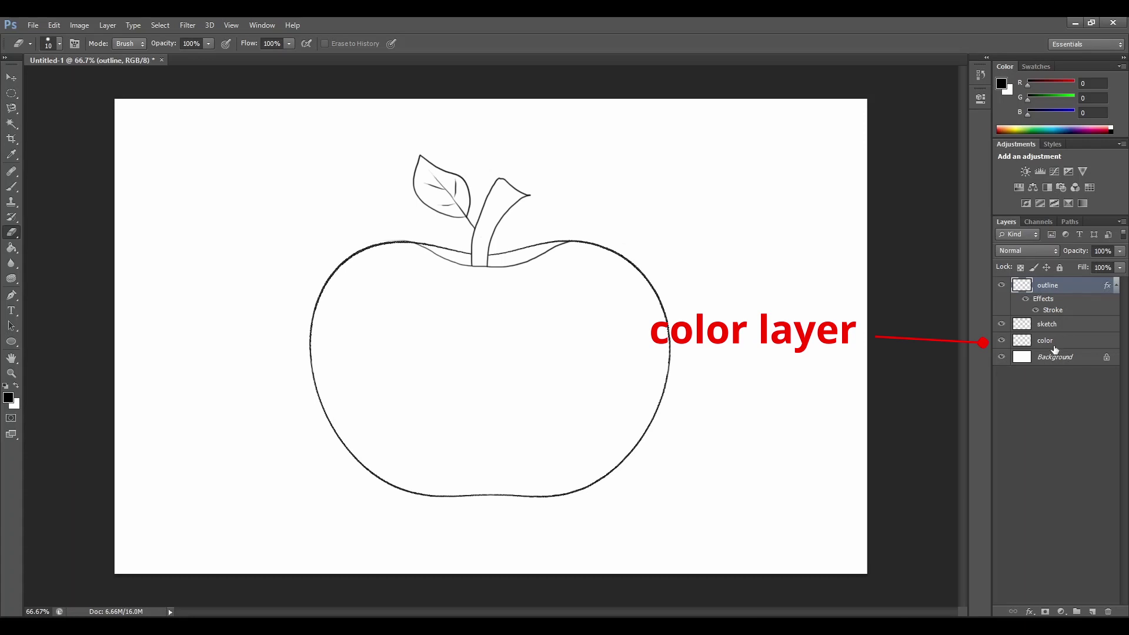
Make the color layer active and set the foreground color to bright red, hex f62a09
left_click(1052, 344)
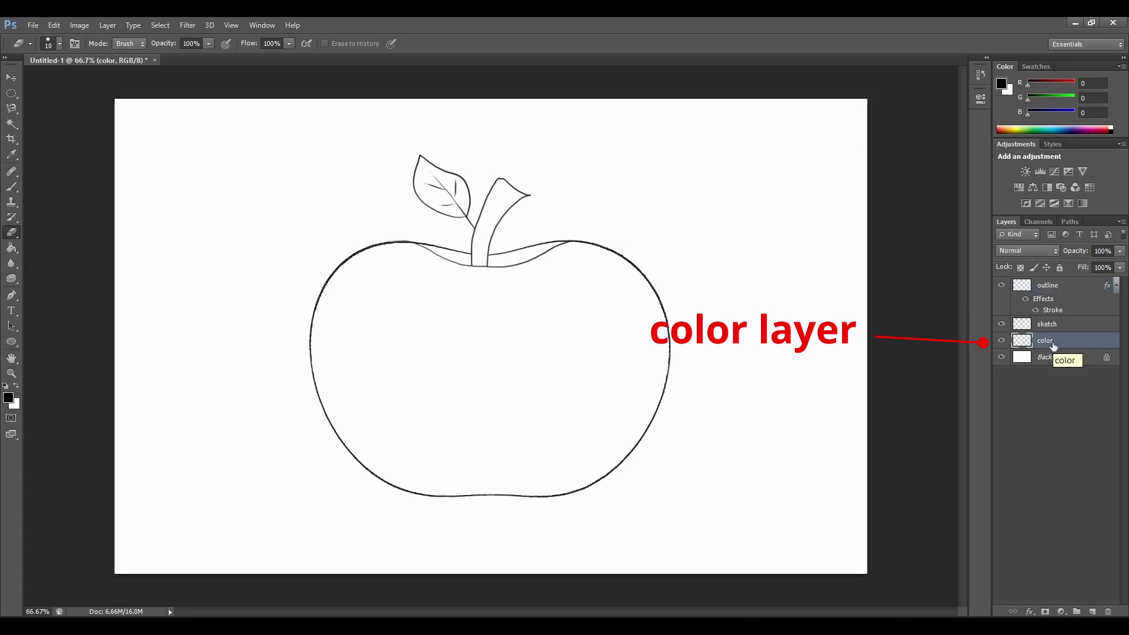
left_click(9, 400)
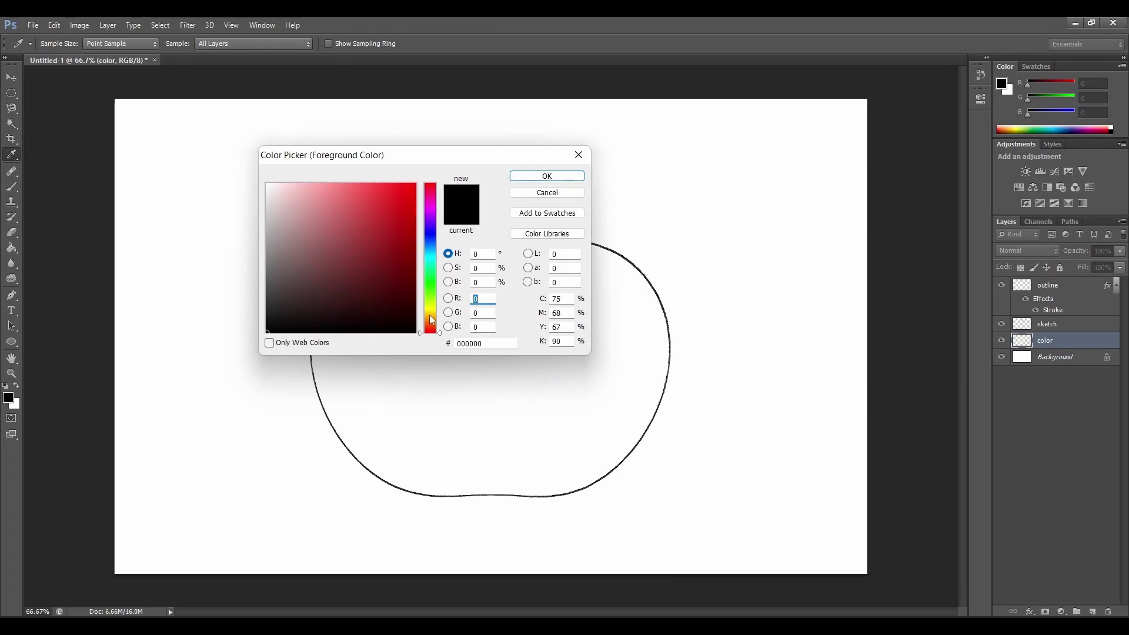
left_click_drag(394, 191, 402, 192)
left_click(430, 281)
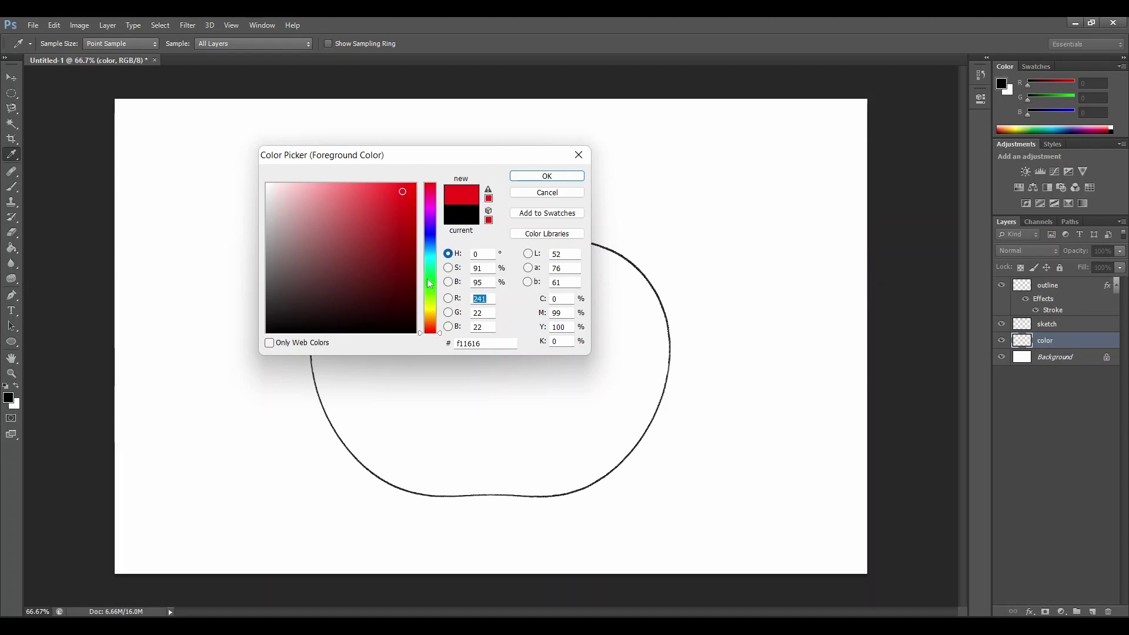
left_click_drag(408, 248, 385, 260)
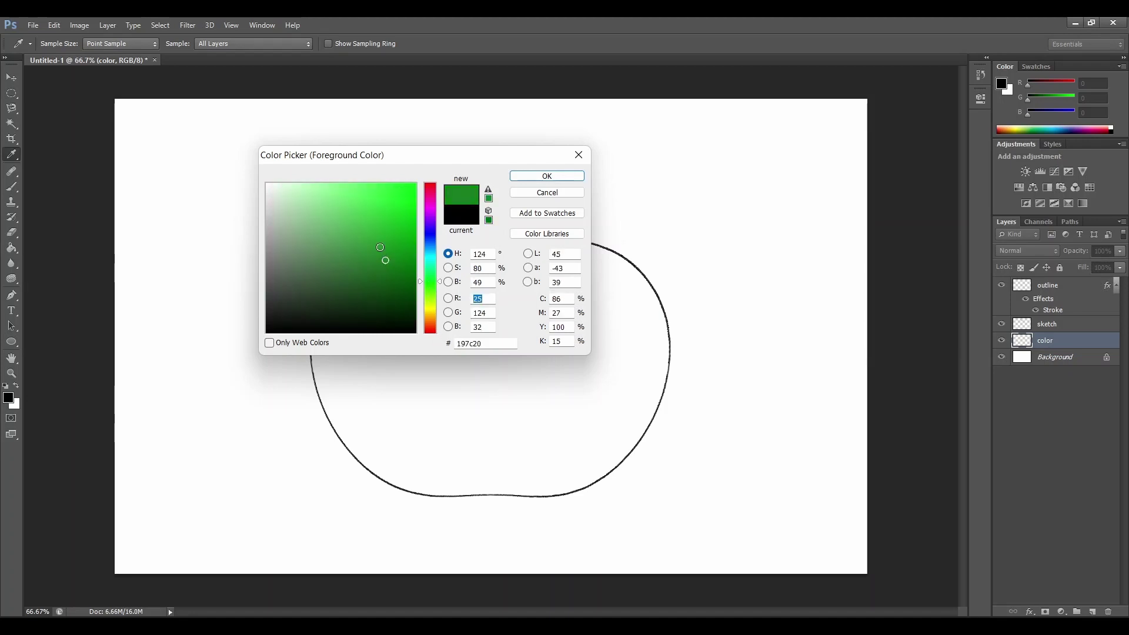
left_click(381, 247)
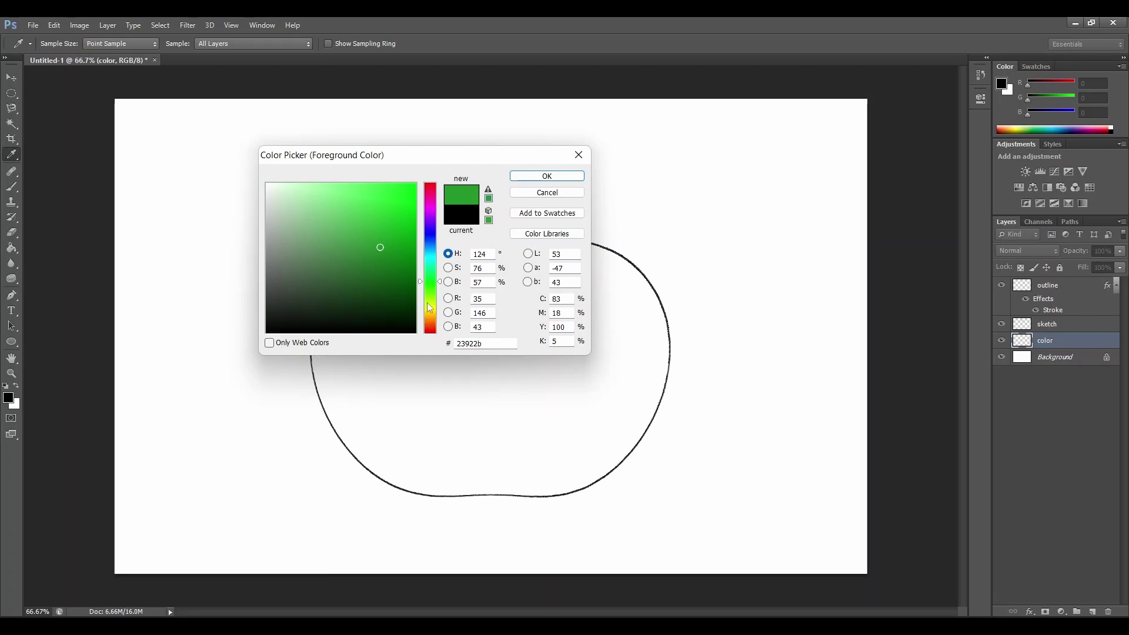
left_click(430, 329)
left_click(432, 331)
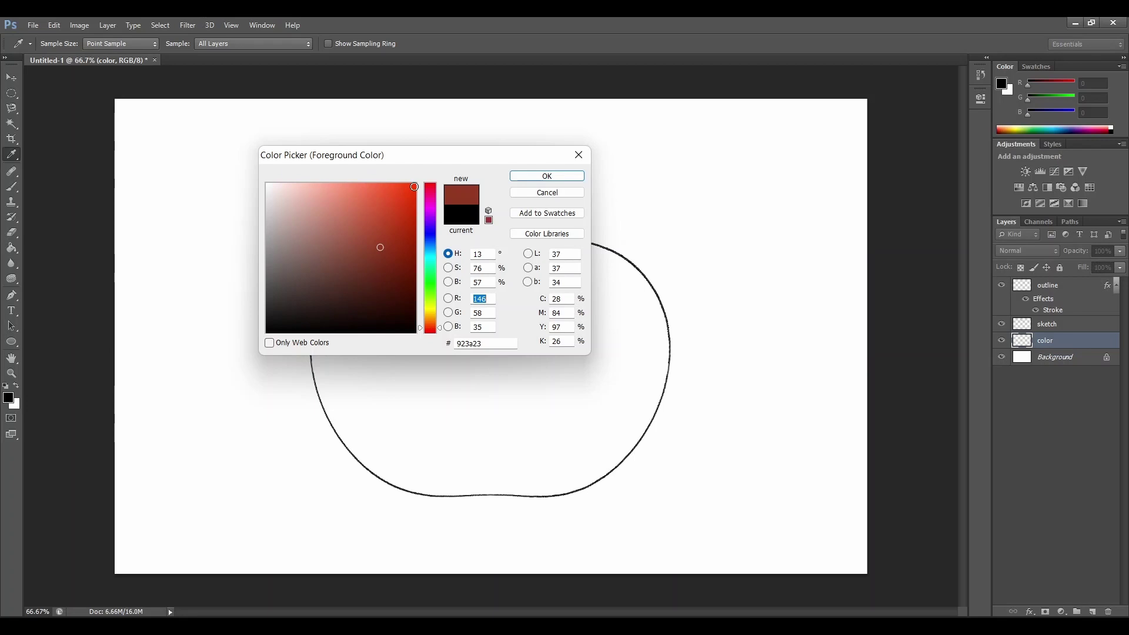
left_click(411, 188)
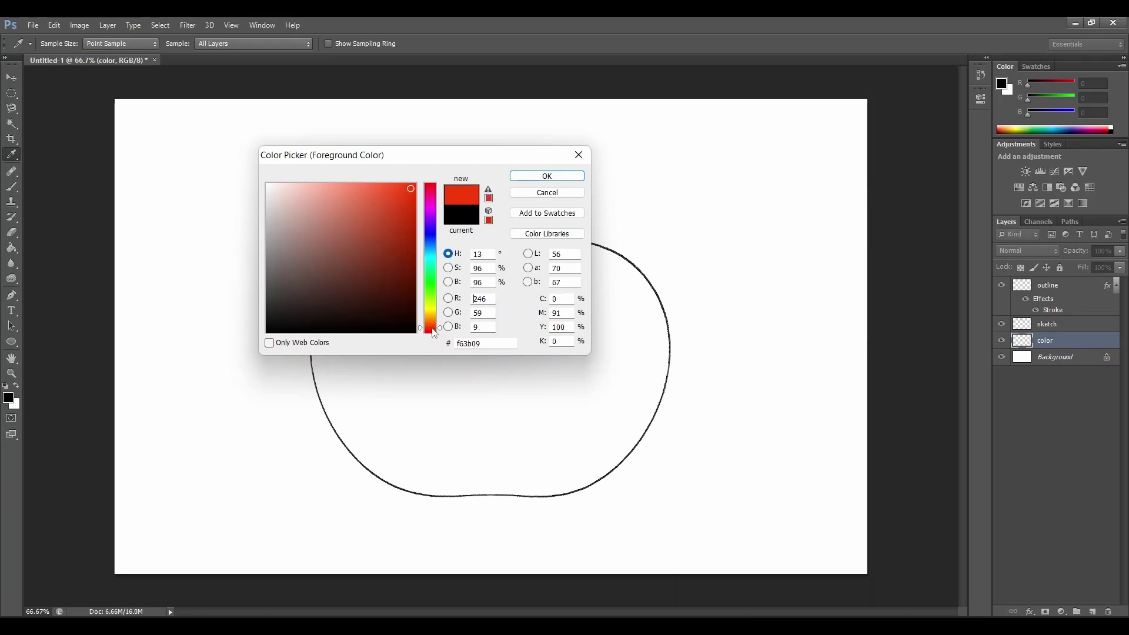
left_click(432, 331)
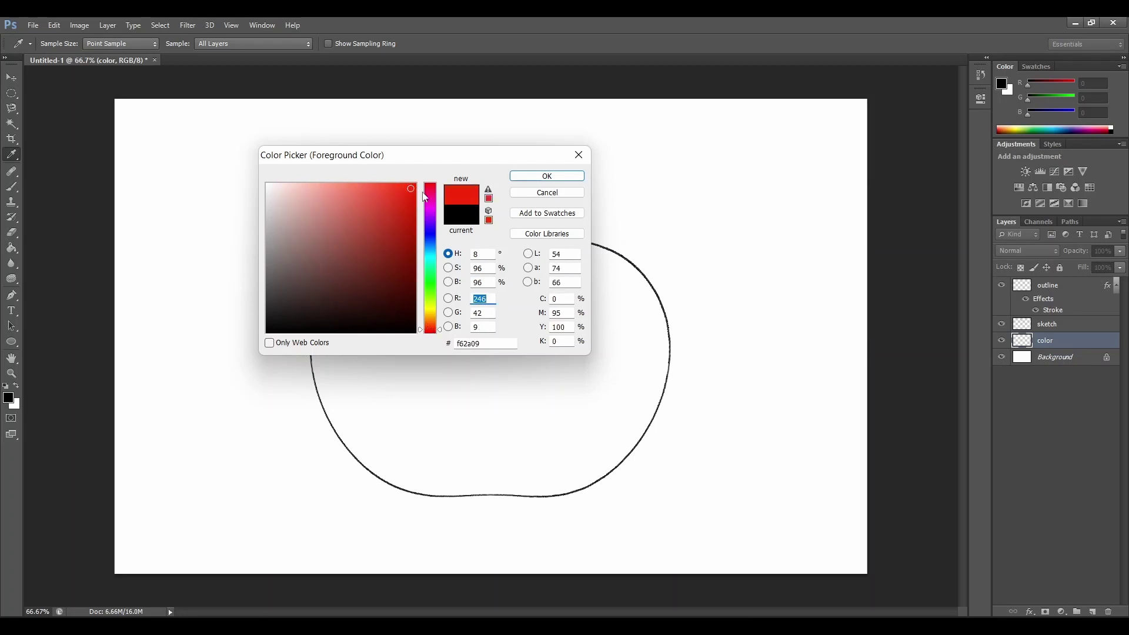
left_click(547, 176)
key("e")
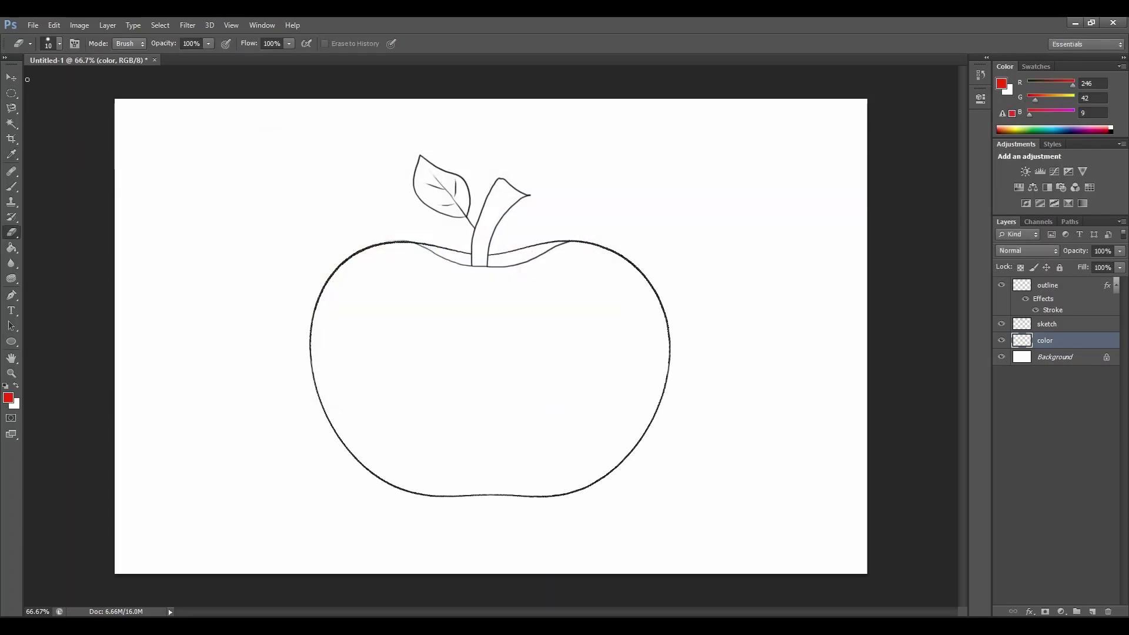
Fill the apple body and the dip areas on both sides of the stem with red using the Paint Bucket tool
left_click(16, 251)
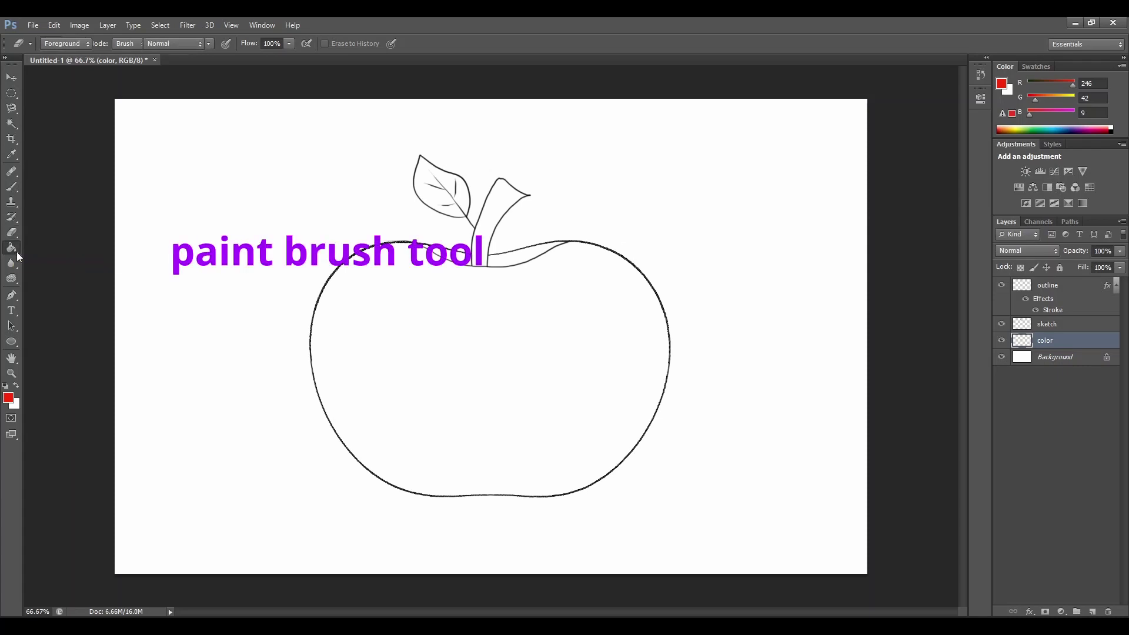
left_click(17, 254)
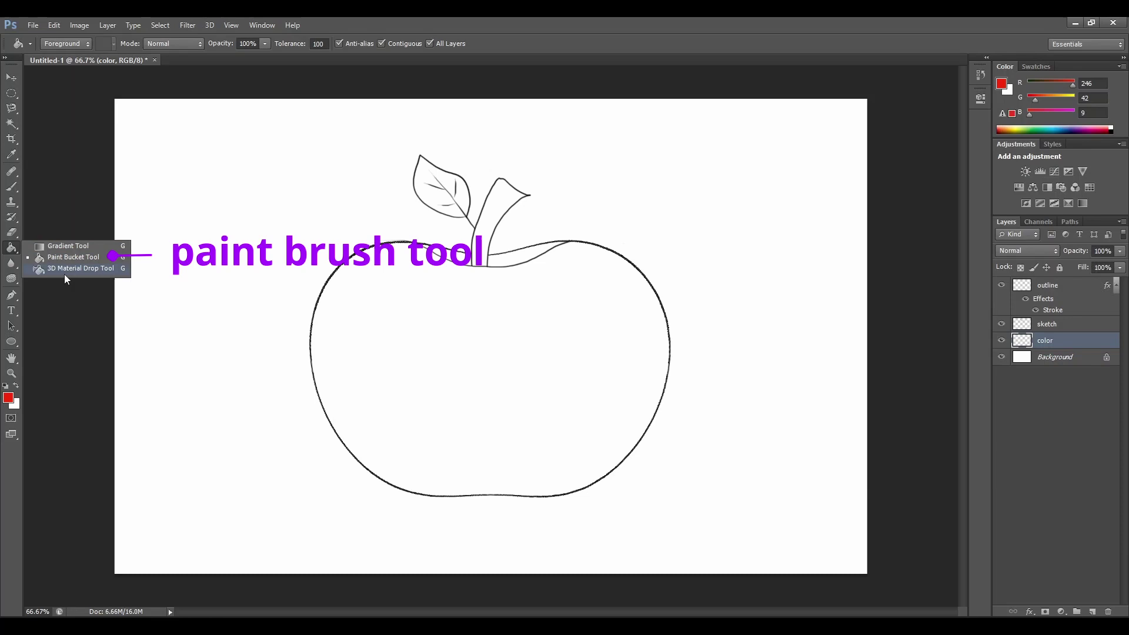
left_click(57, 257)
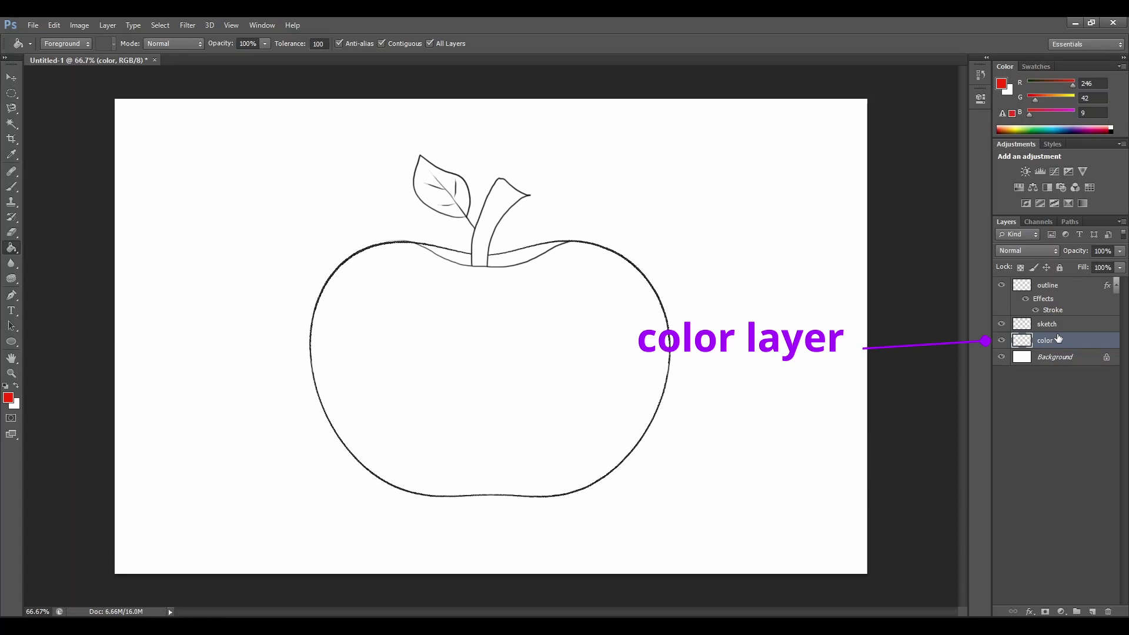
left_click(532, 385)
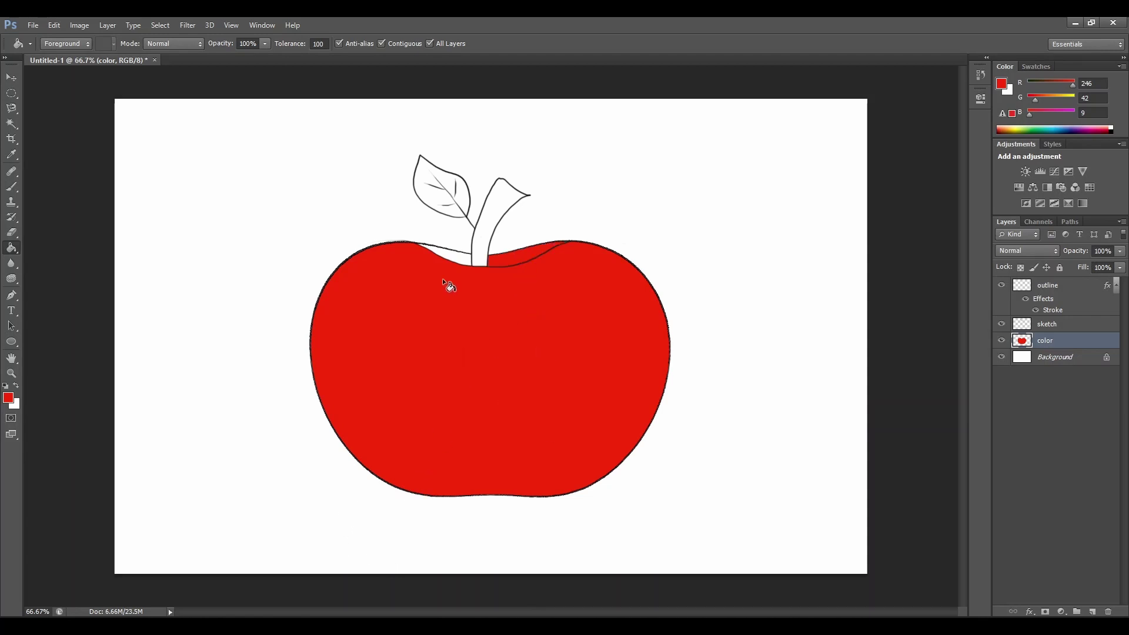
left_click(451, 254)
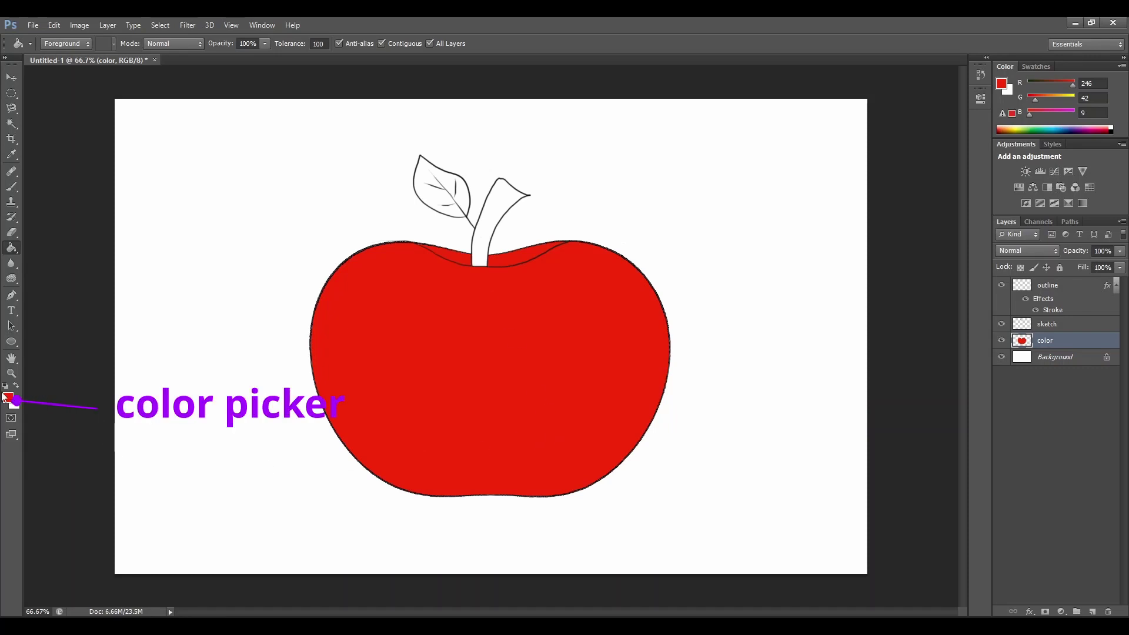
Set the foreground color to dark brown, hex 683411, and fill the stem with it
left_click(8, 398)
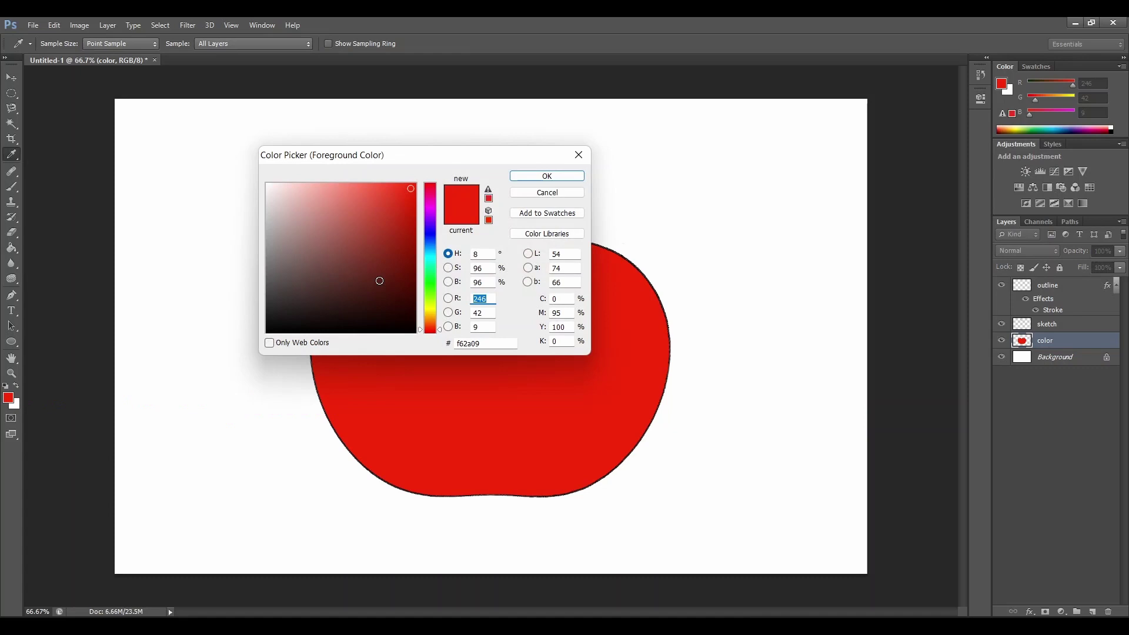
left_click(390, 270)
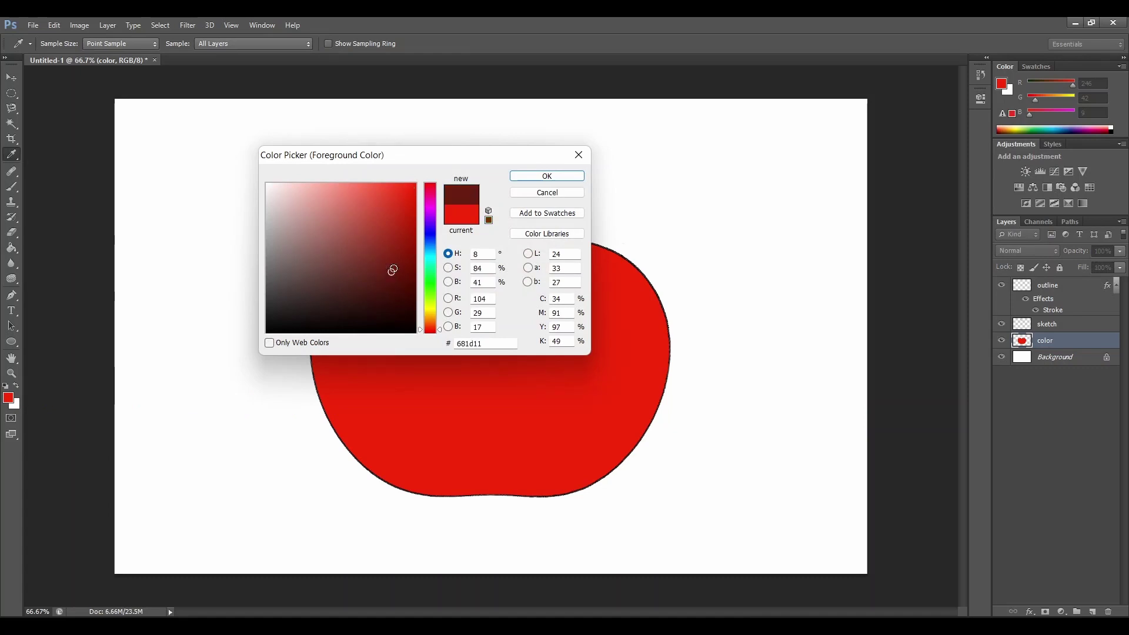
left_click(431, 323)
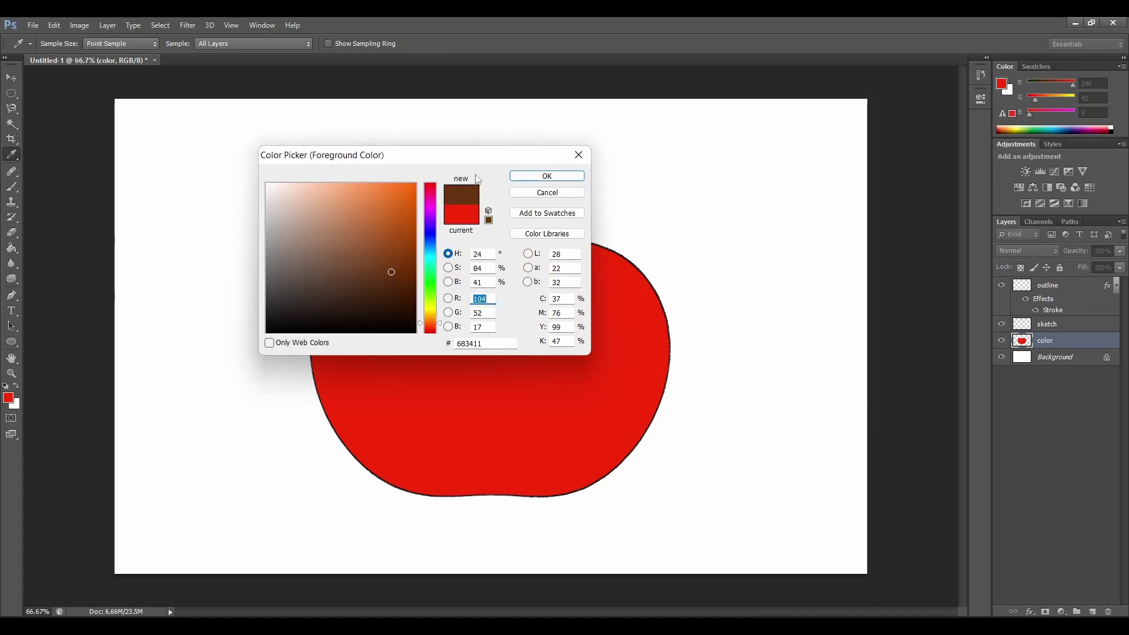
left_click(538, 178)
key("g")
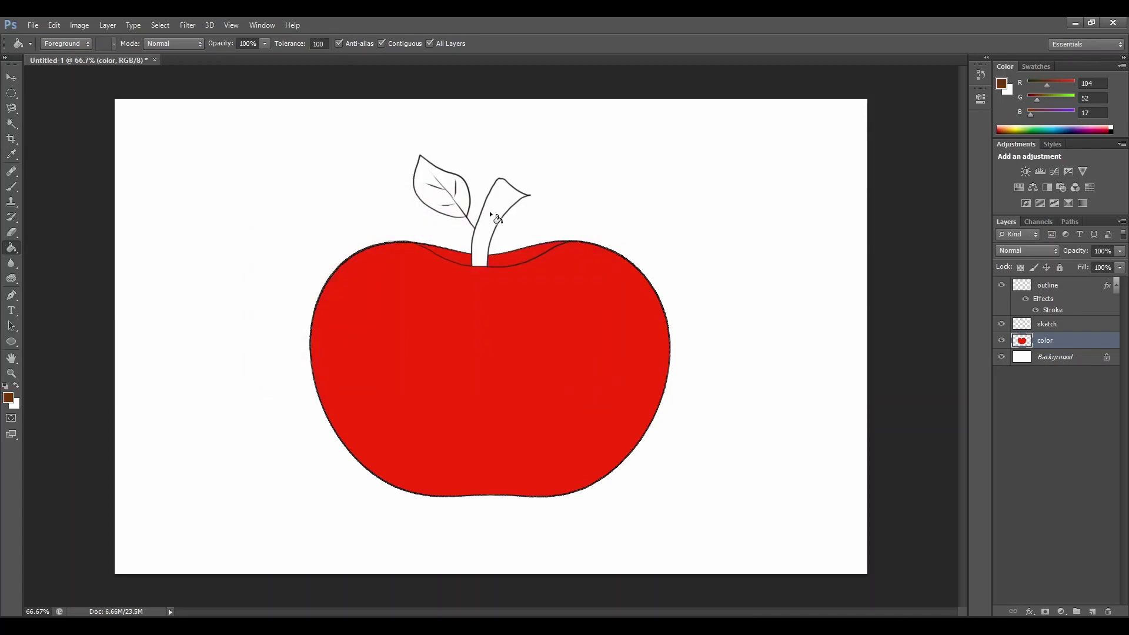
left_click(494, 216)
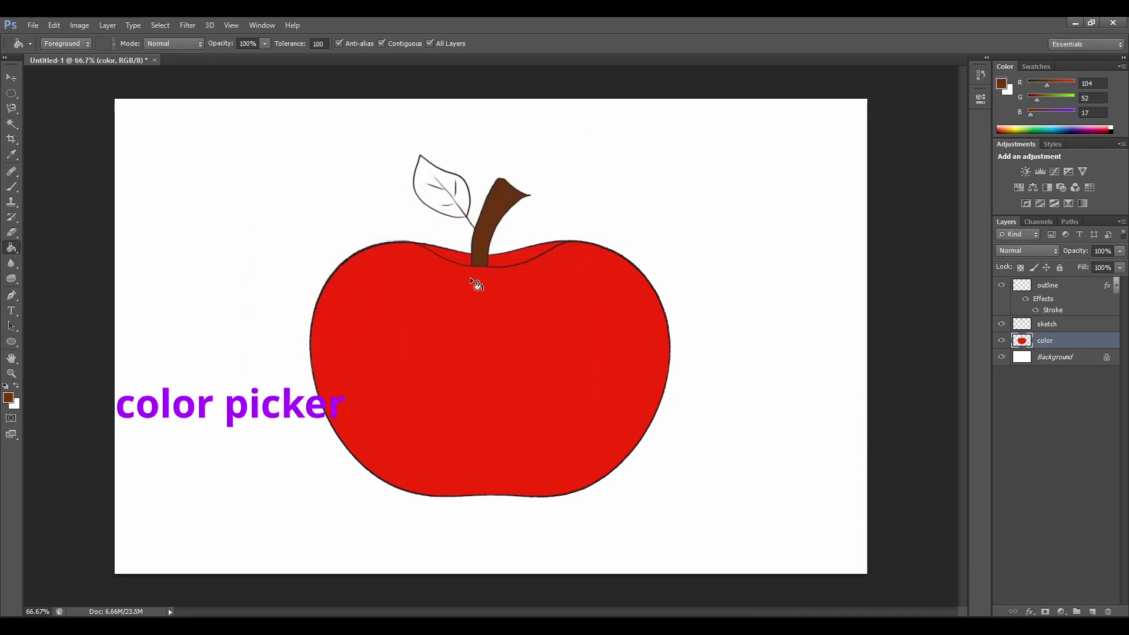
Set the foreground color to dark green, hex 127e21, and fill the leaf with it
left_click(9, 397)
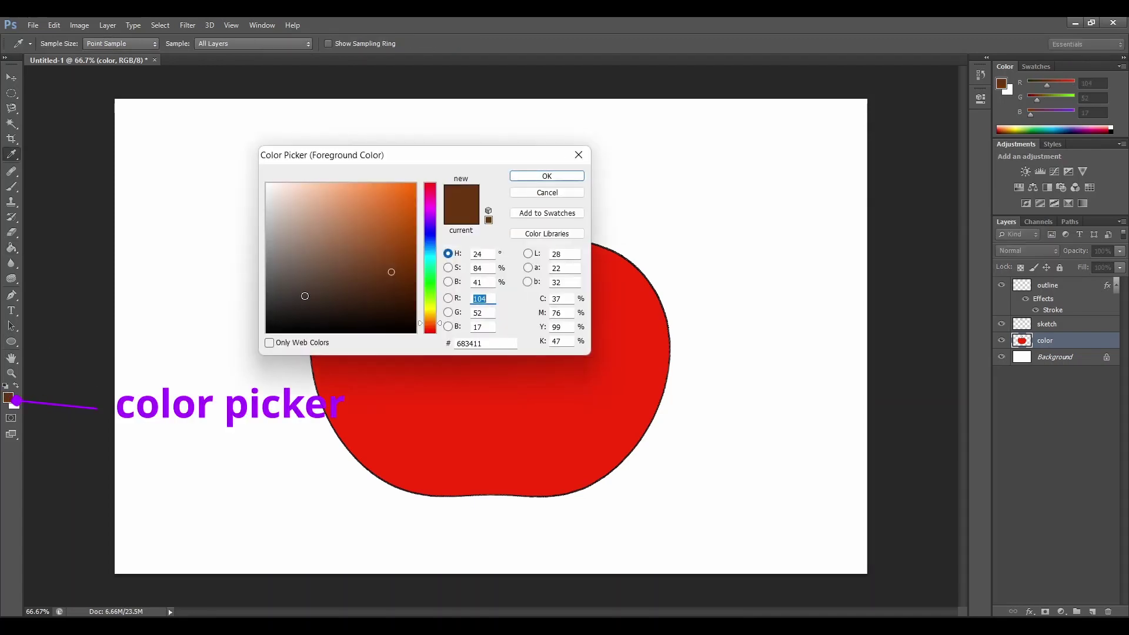
left_click(429, 281)
left_click_drag(391, 271, 395, 259)
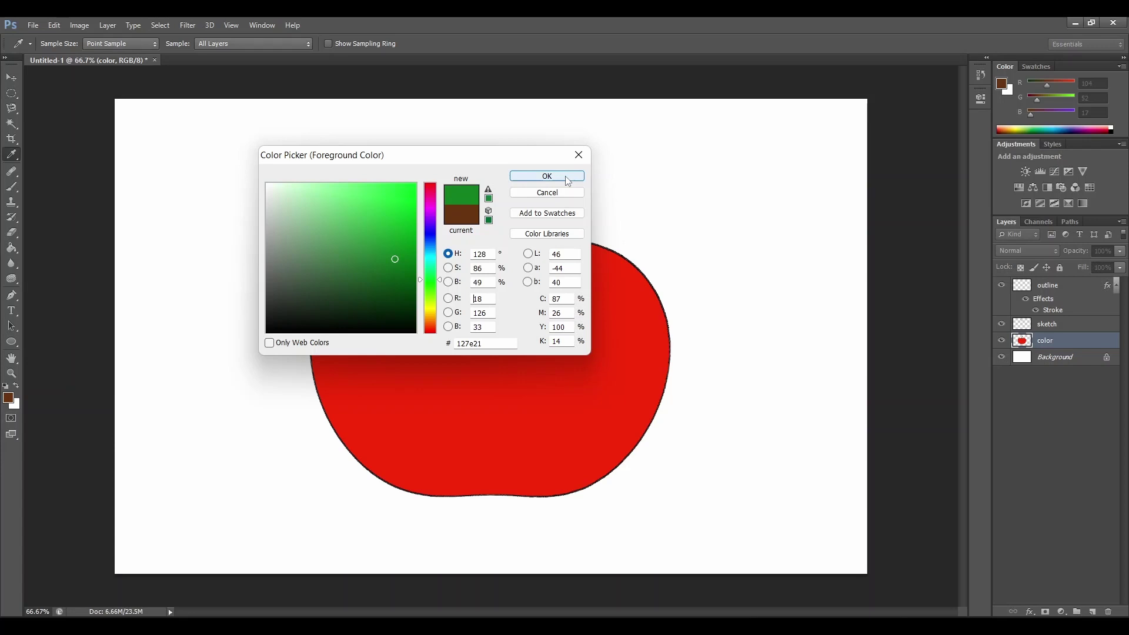
left_click(569, 180)
key("g")
left_click(438, 180)
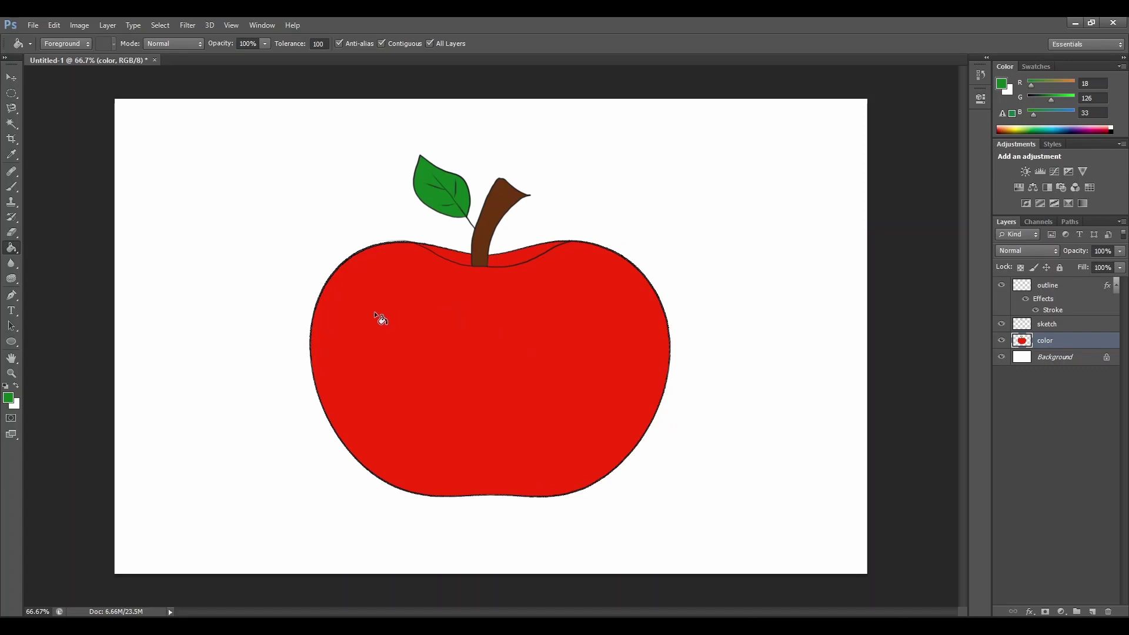
Set the foreground color to light green, hex 72c83e
left_click(9, 398)
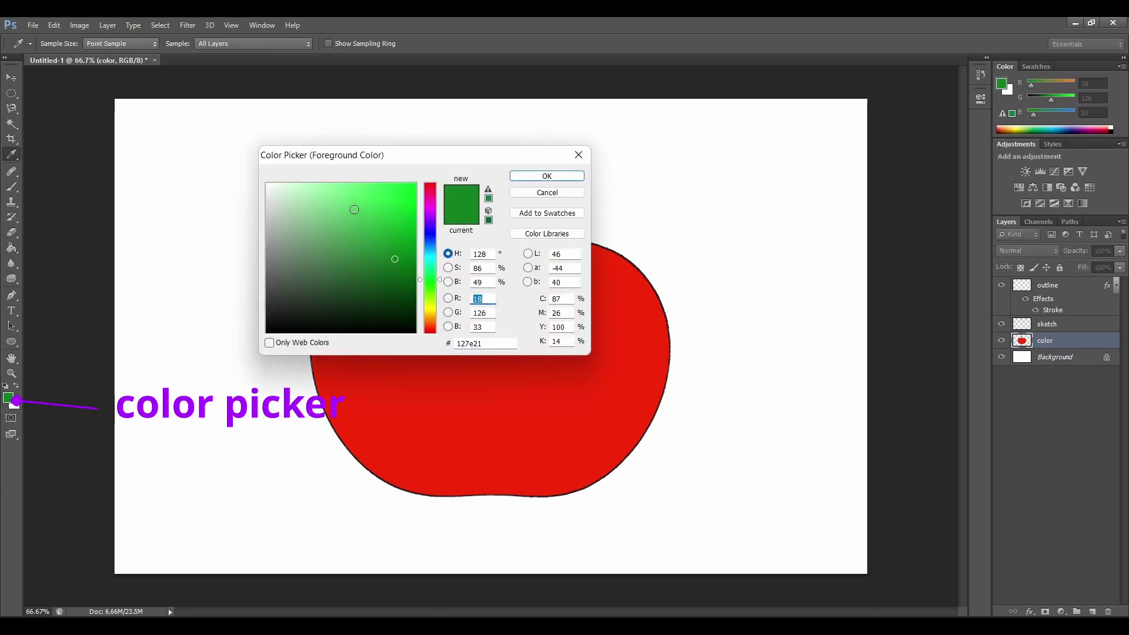
left_click(369, 215)
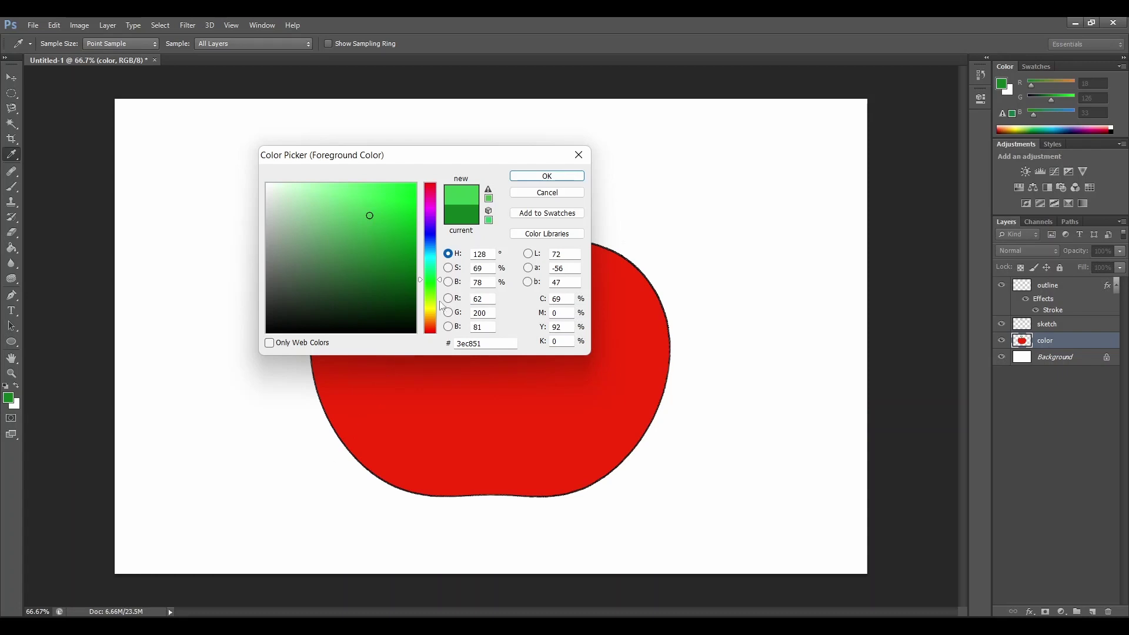
left_click(432, 292)
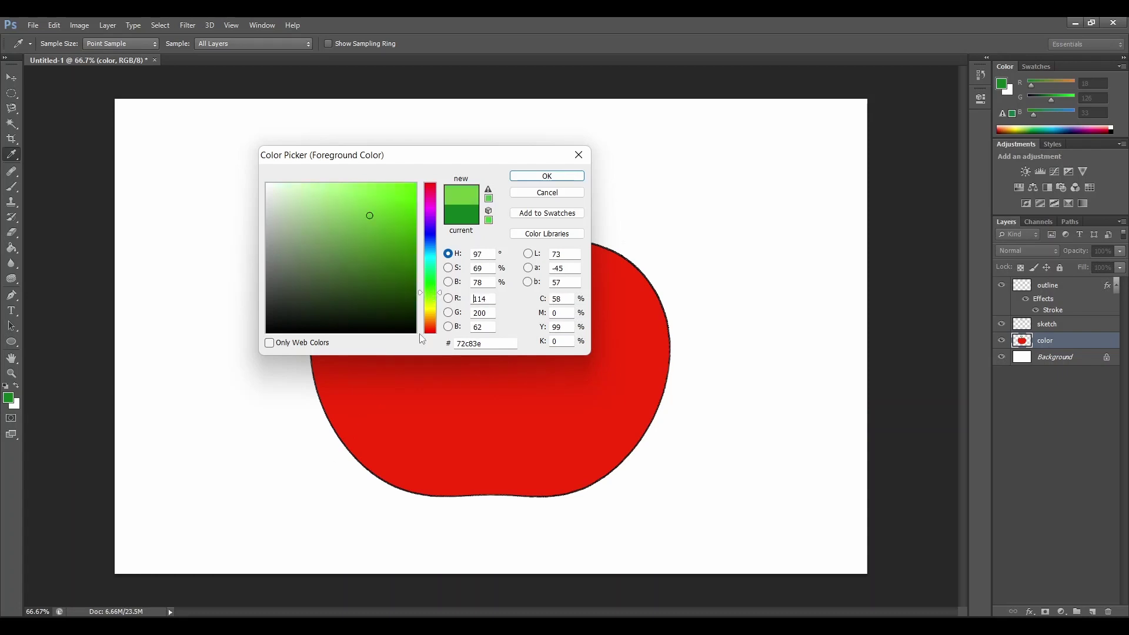
left_click(547, 176)
key("g")
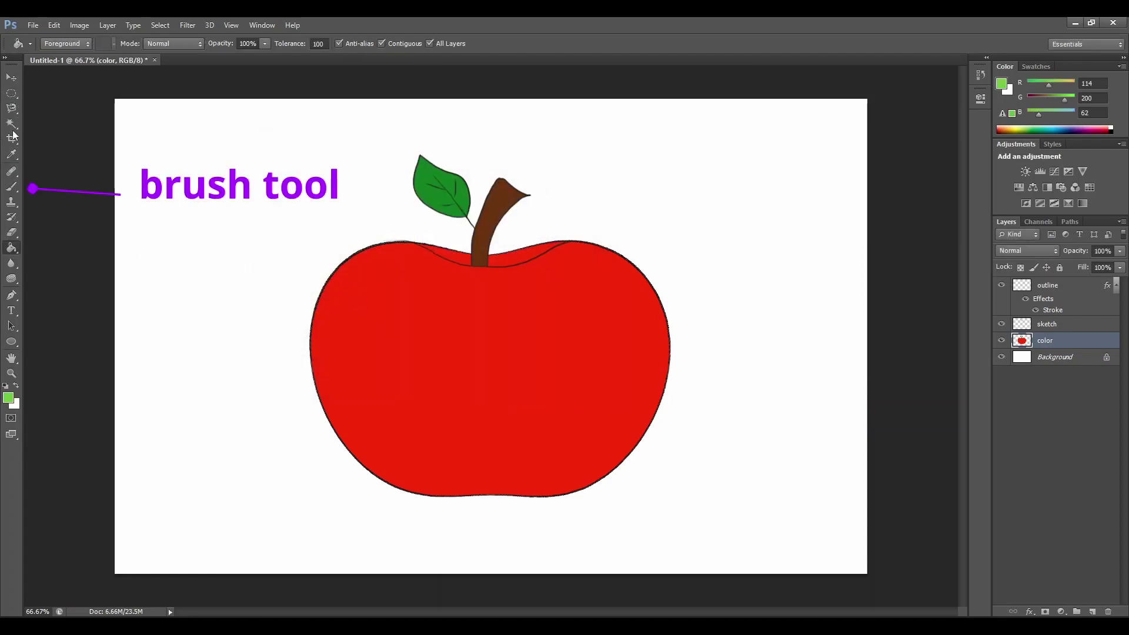
Set up the Brush tool with the fifth preset, a soft round tip at 0% hardness, 41 px size and 27% opacity
left_click(15, 192)
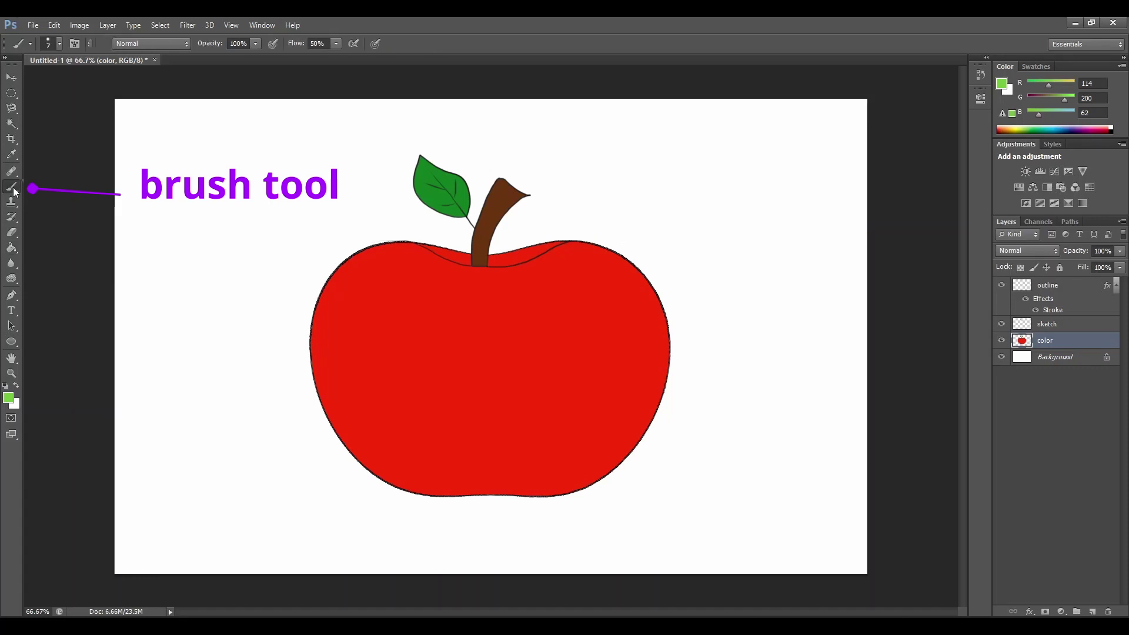
left_click(60, 43)
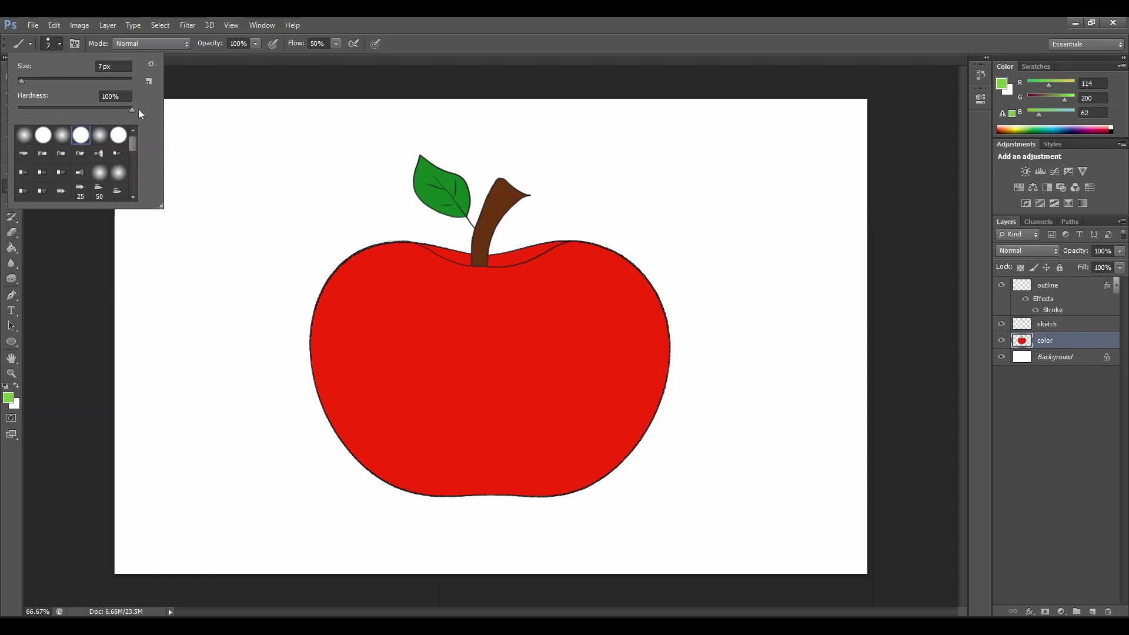
left_click(98, 141)
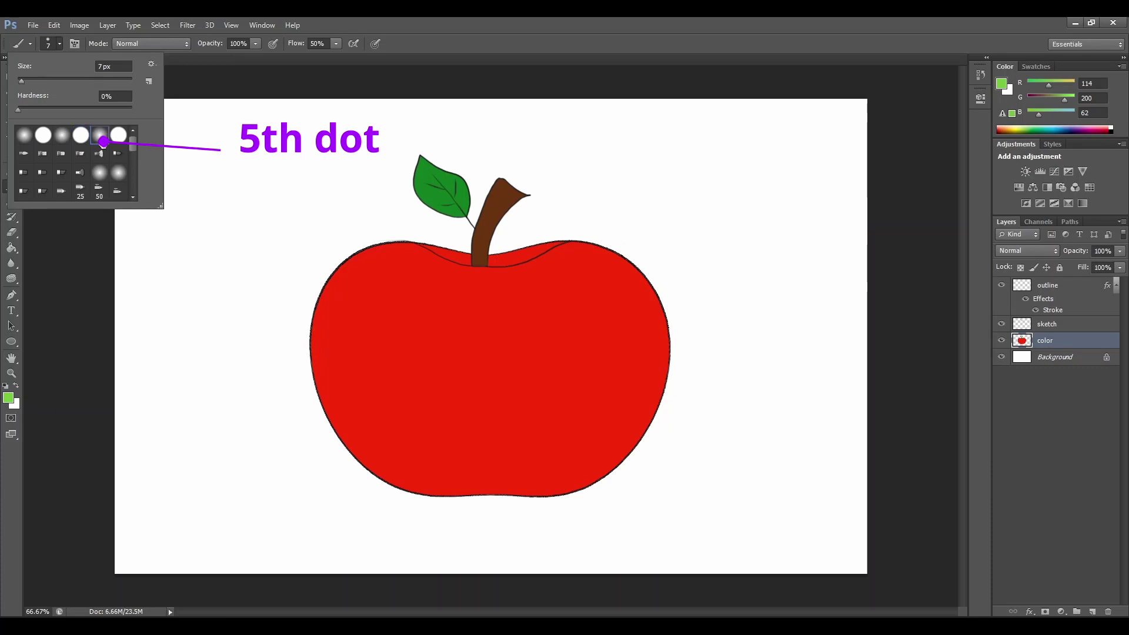
left_click_drag(20, 80, 41, 80)
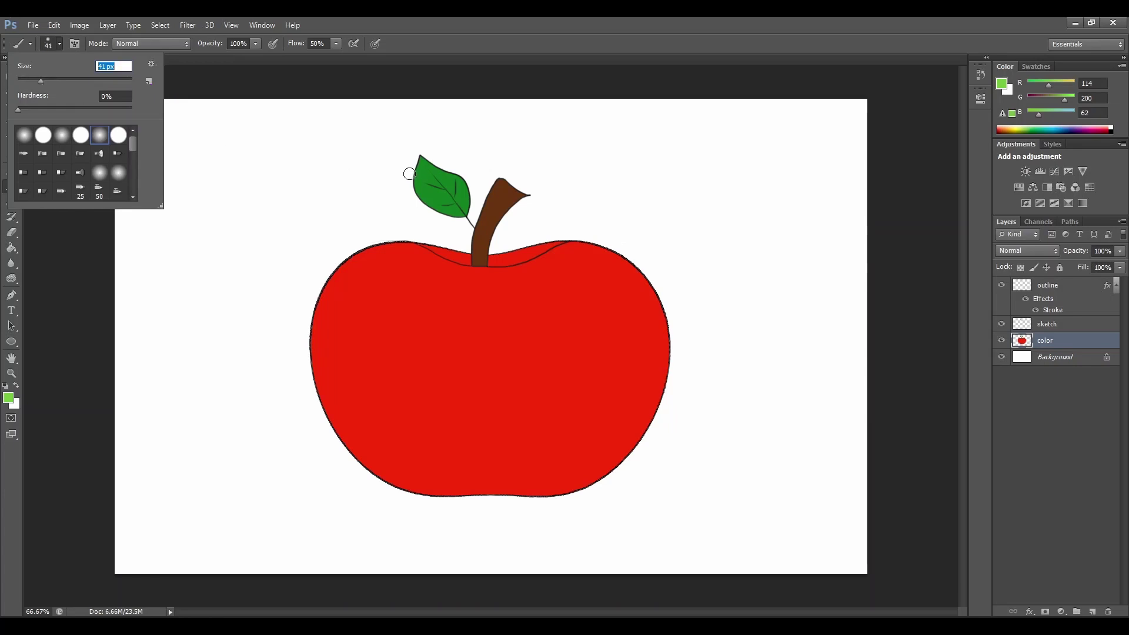
left_click(256, 43)
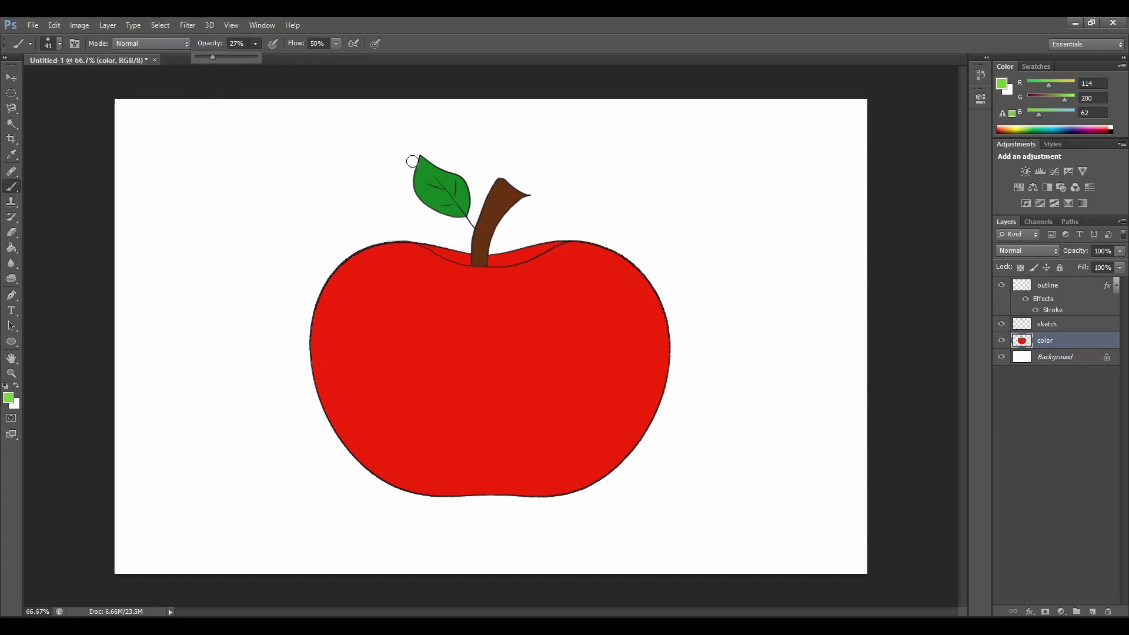
Select the leaf with the Magic Wand and brush soft light green shading inside it
left_click(11, 125)
left_click(429, 192)
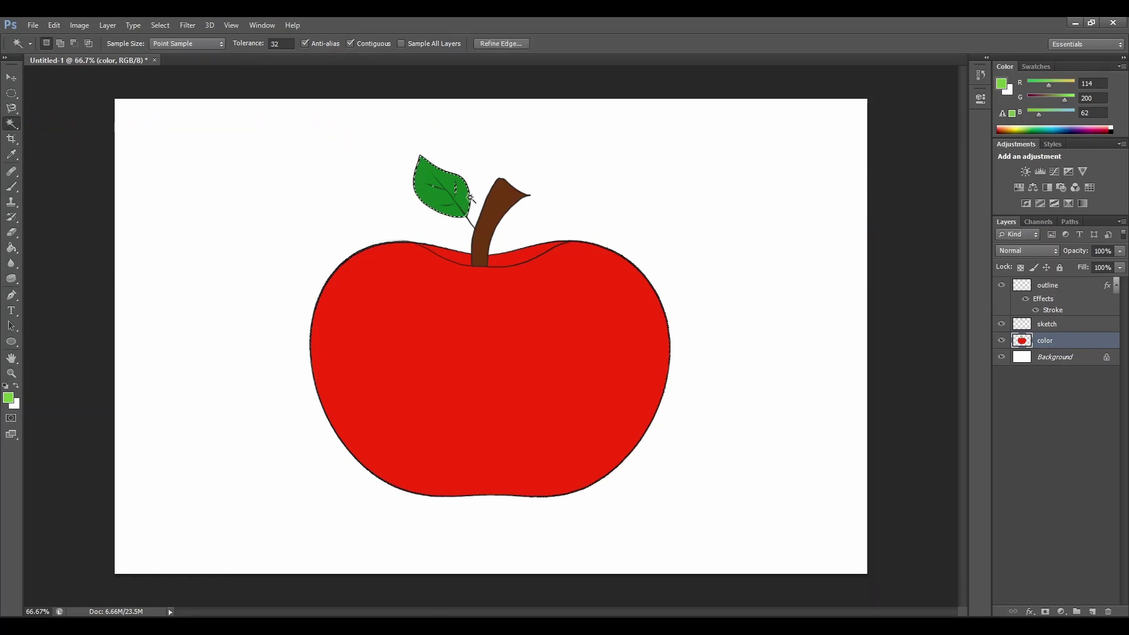
left_click(12, 189)
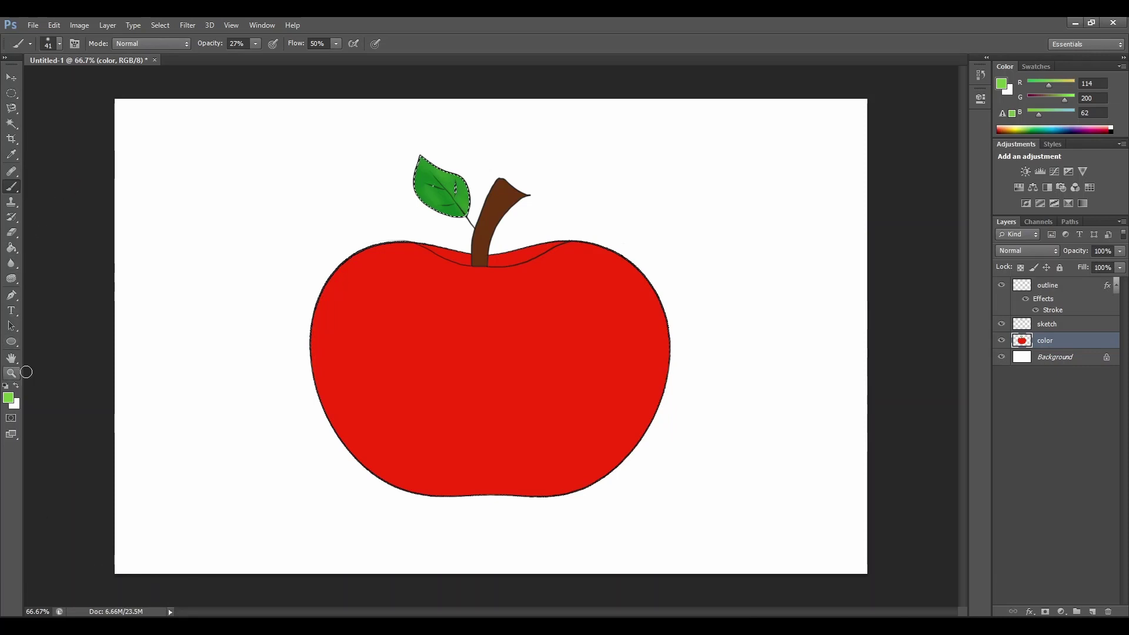
Sample the stem's brown with the Eyedropper and set the foreground color to a darker brown, RGB 66, 34, 12
left_click(18, 158)
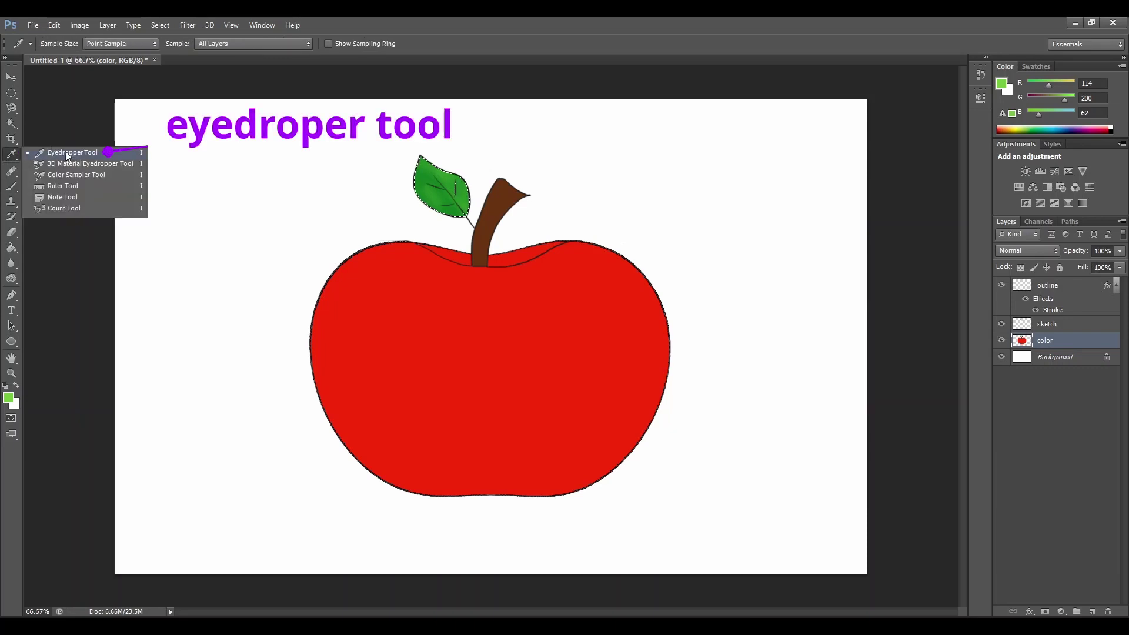
left_click(83, 152)
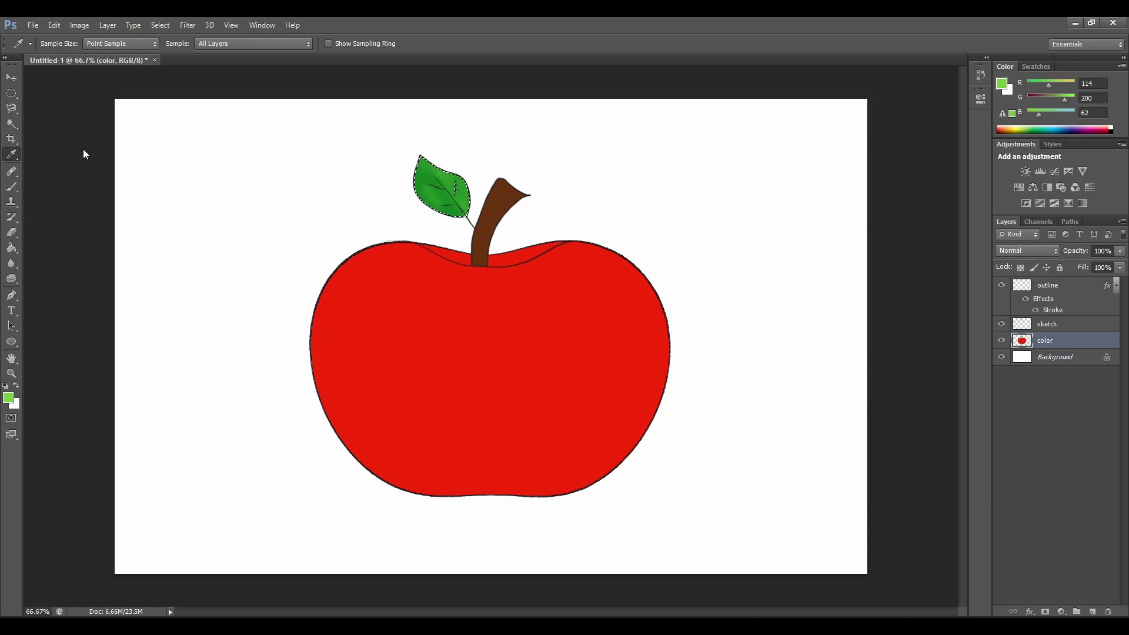
left_click(500, 197)
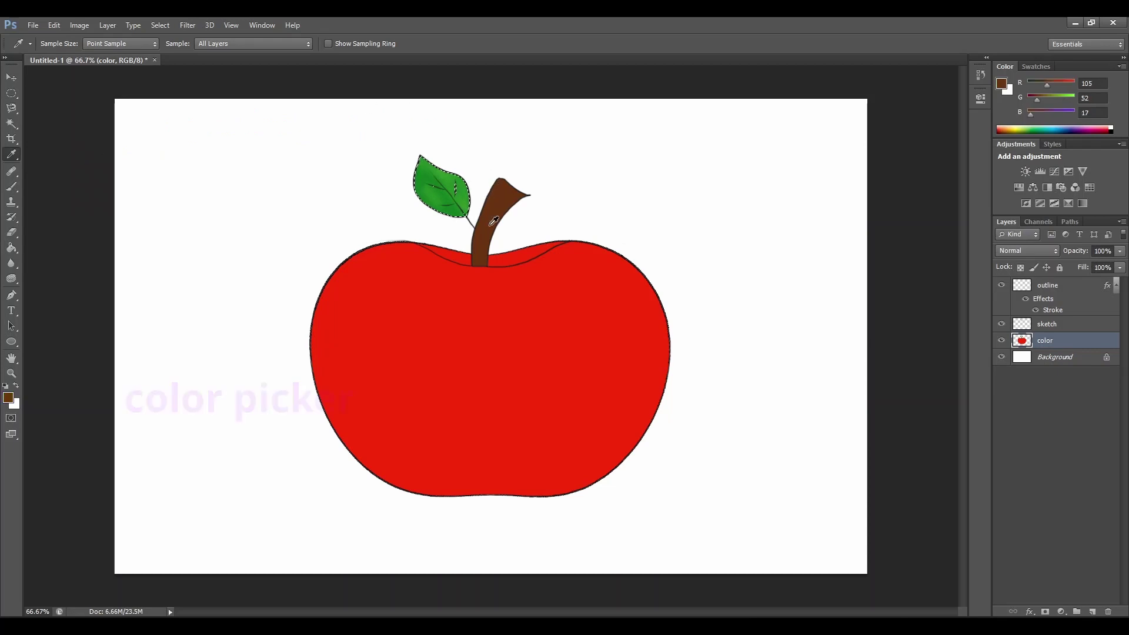
left_click(9, 398)
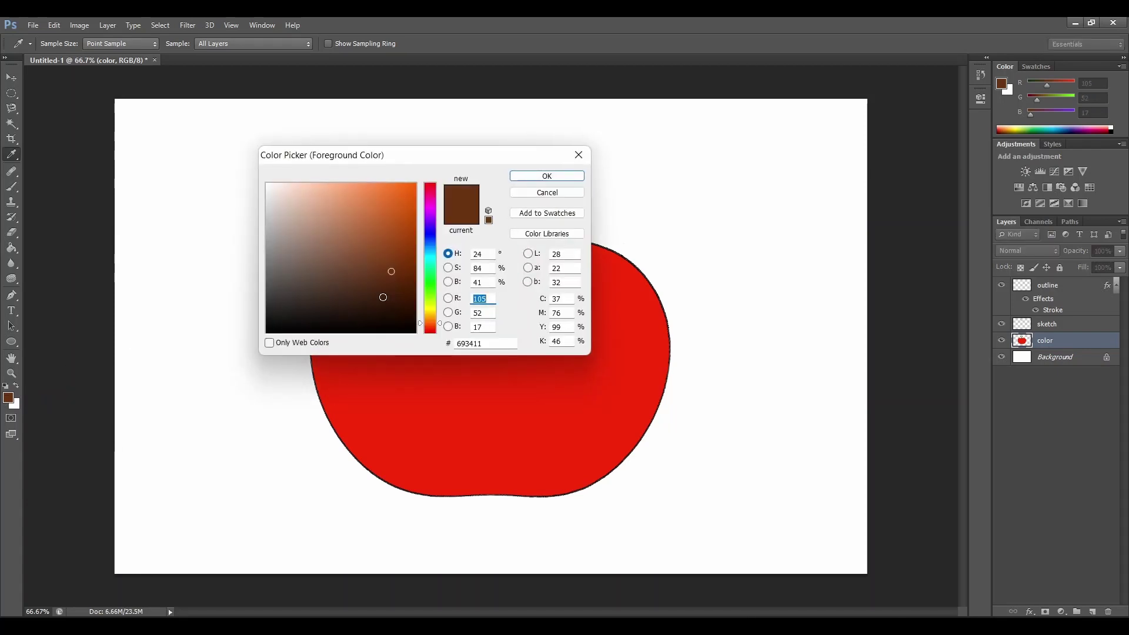
left_click(388, 294)
left_click(547, 176)
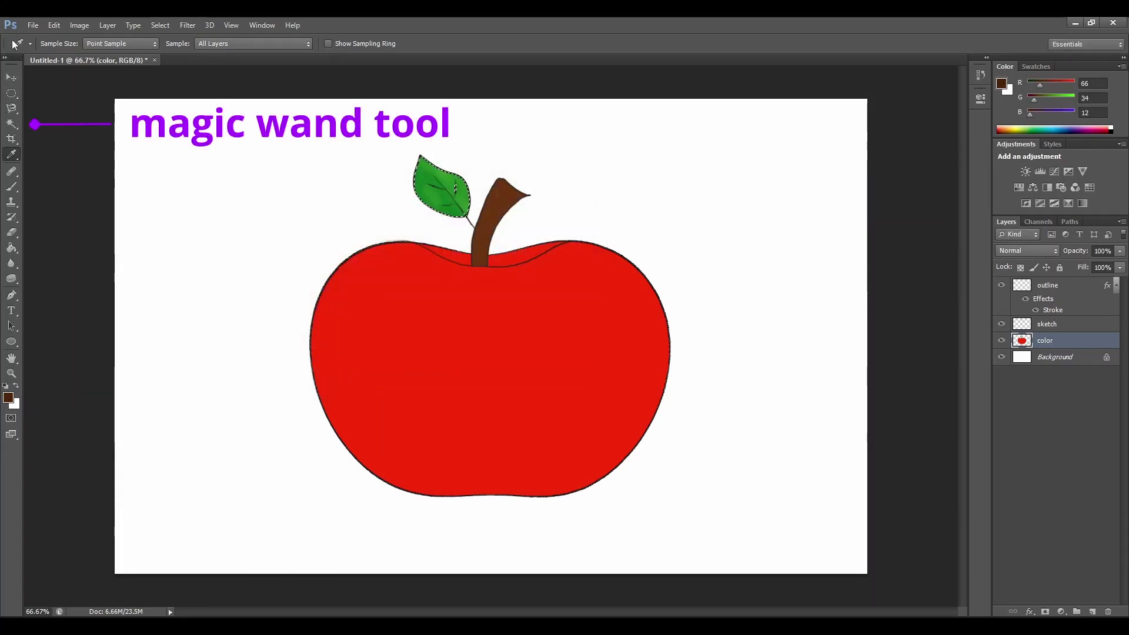
Select the stem with the Magic Wand and brush soft dark brown shading onto it
left_click(10, 126)
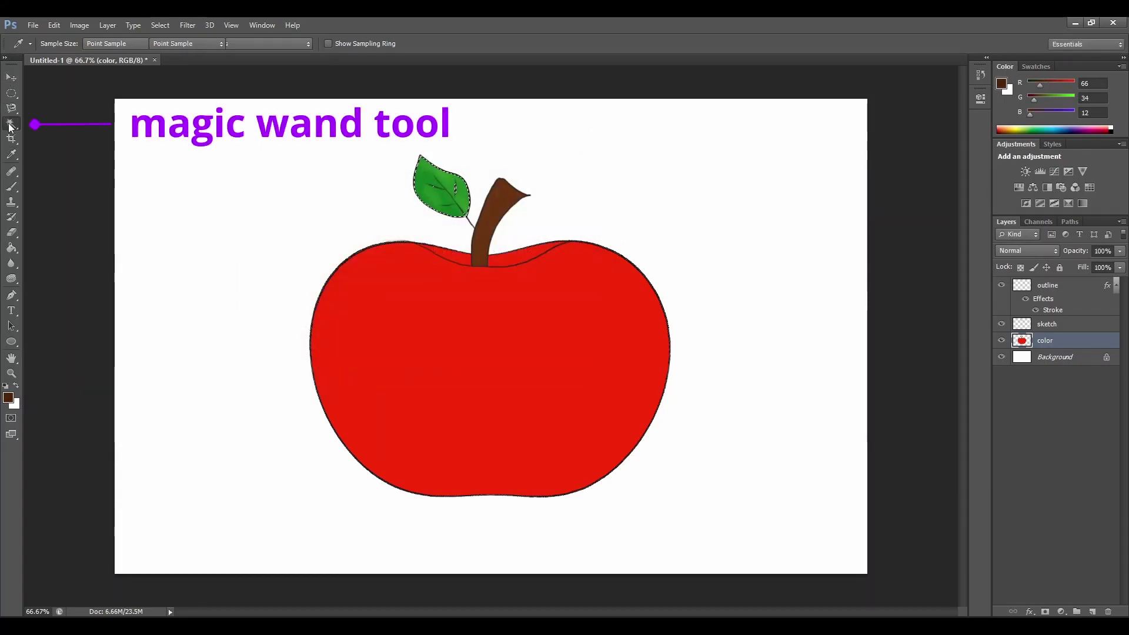
left_click(488, 210)
left_click(11, 186)
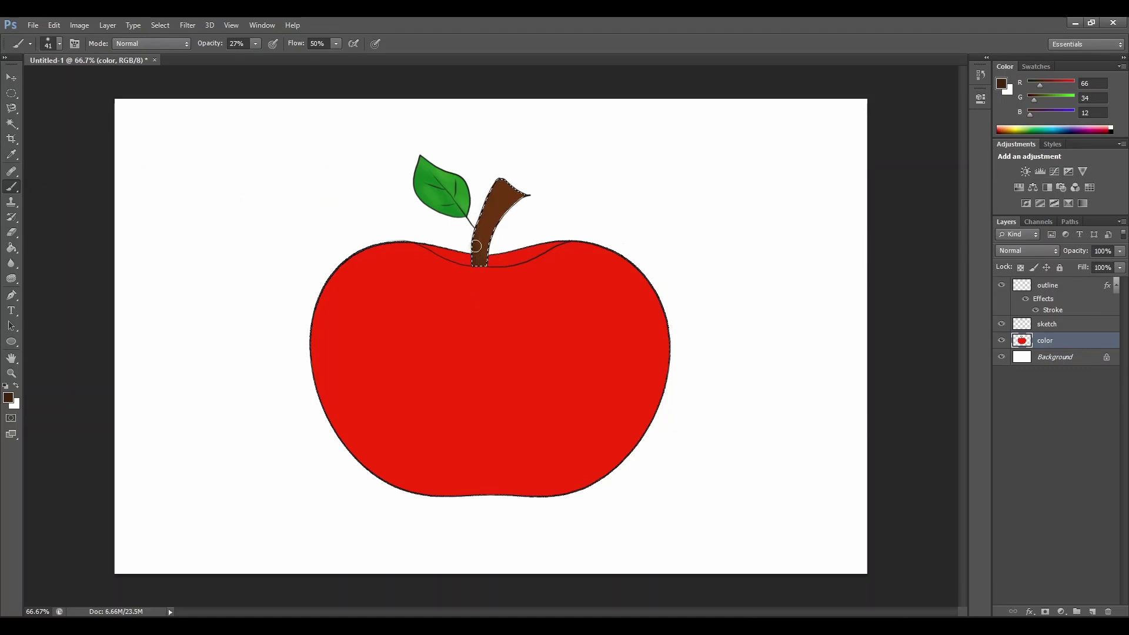
Set the foreground color to a lighter brown, hex a65723, and brush soft highlights onto the stem
left_click(12, 156)
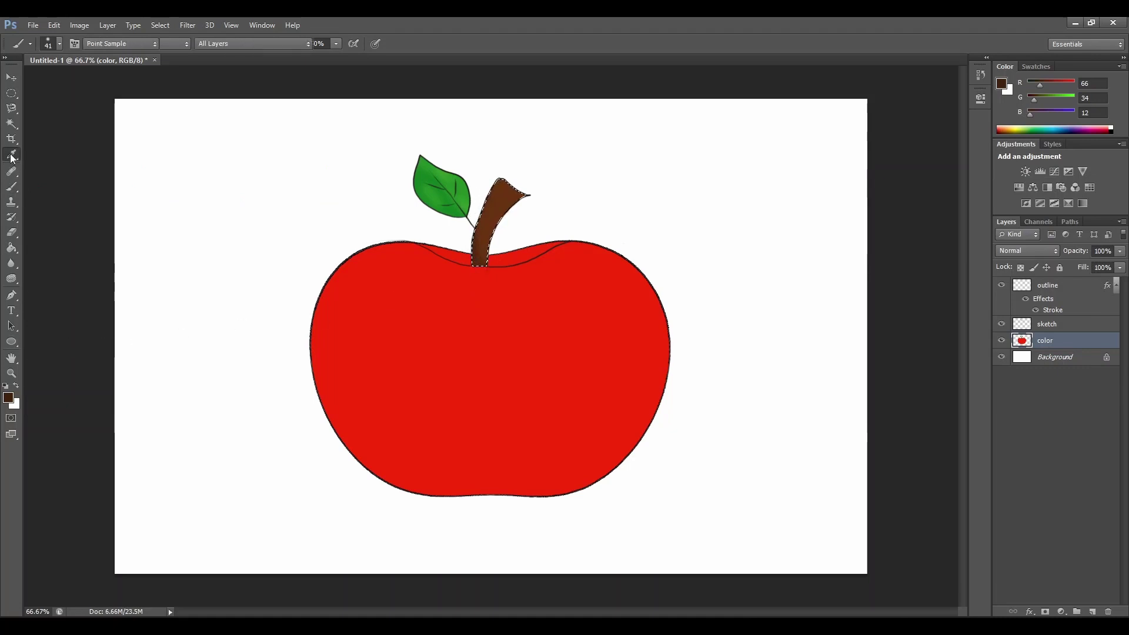
left_click(493, 205)
left_click(8, 399)
left_click(389, 251)
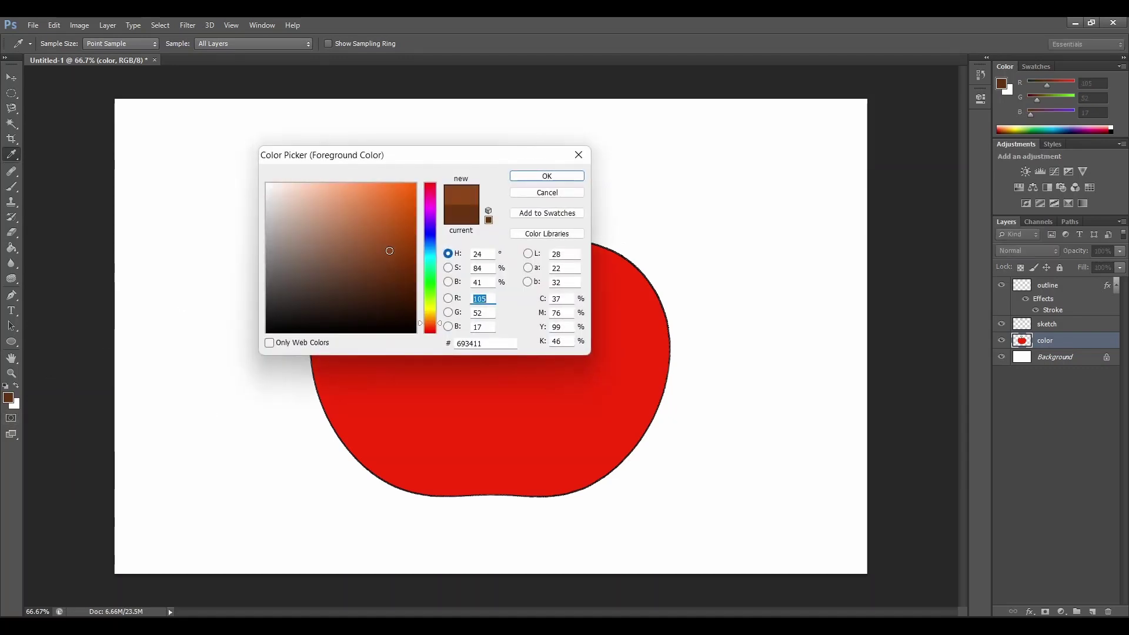
left_click(384, 235)
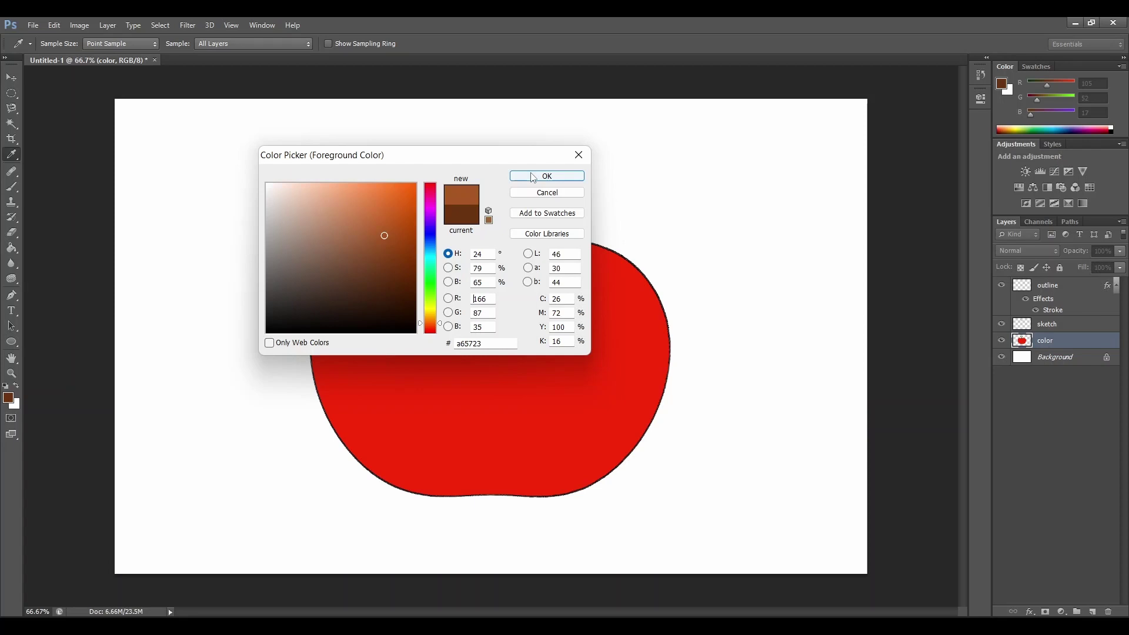
left_click(546, 176)
left_click(14, 190)
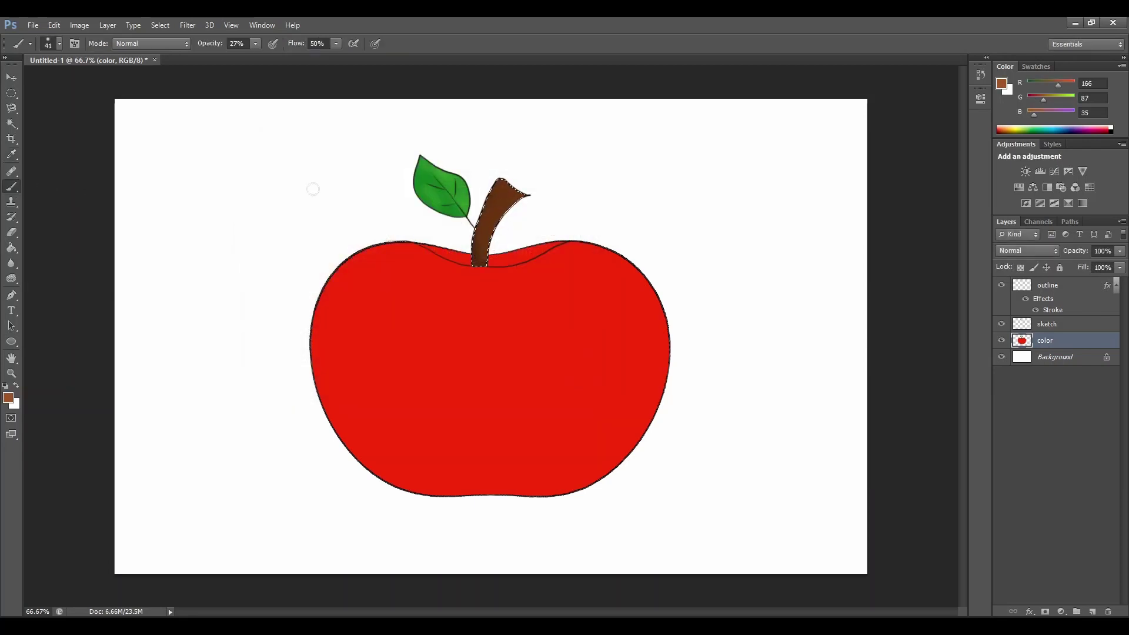
left_click_drag(511, 199, 515, 195)
Select the apple body with the Magic Wand and set the foreground color to dark red, hex 972816, starting from the sampled apple red
left_click(11, 154)
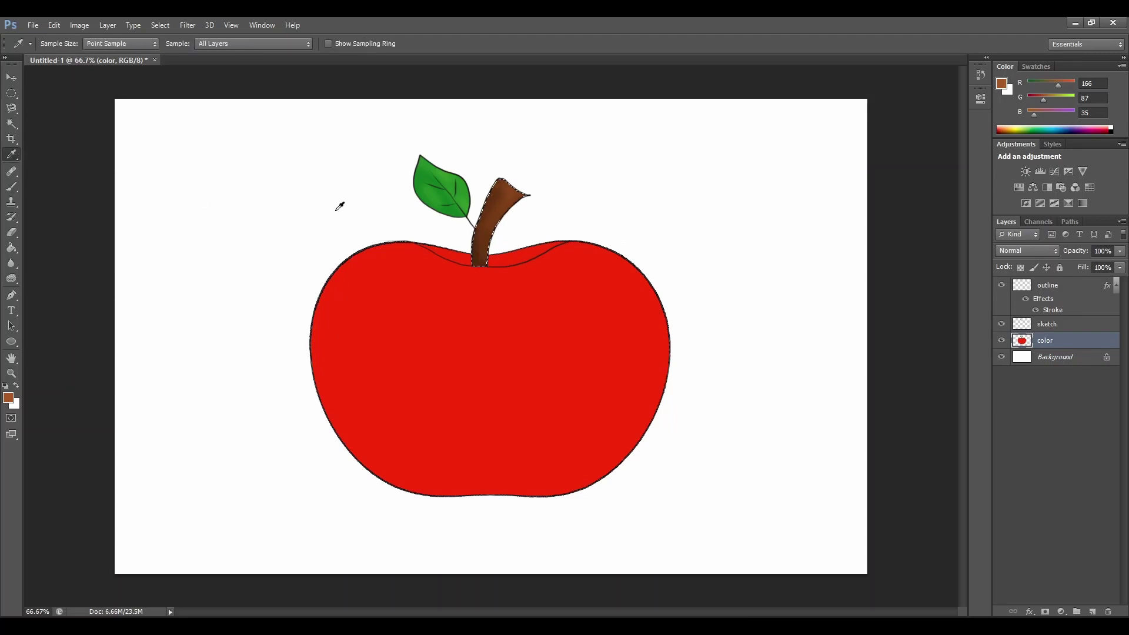
left_click(429, 327)
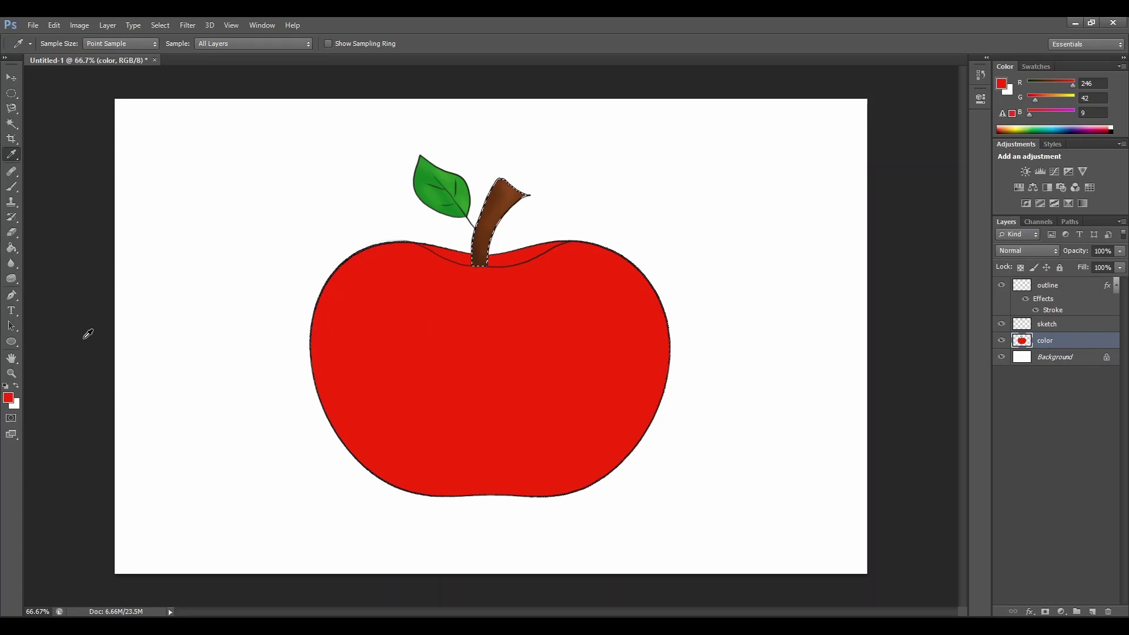
left_click(10, 124)
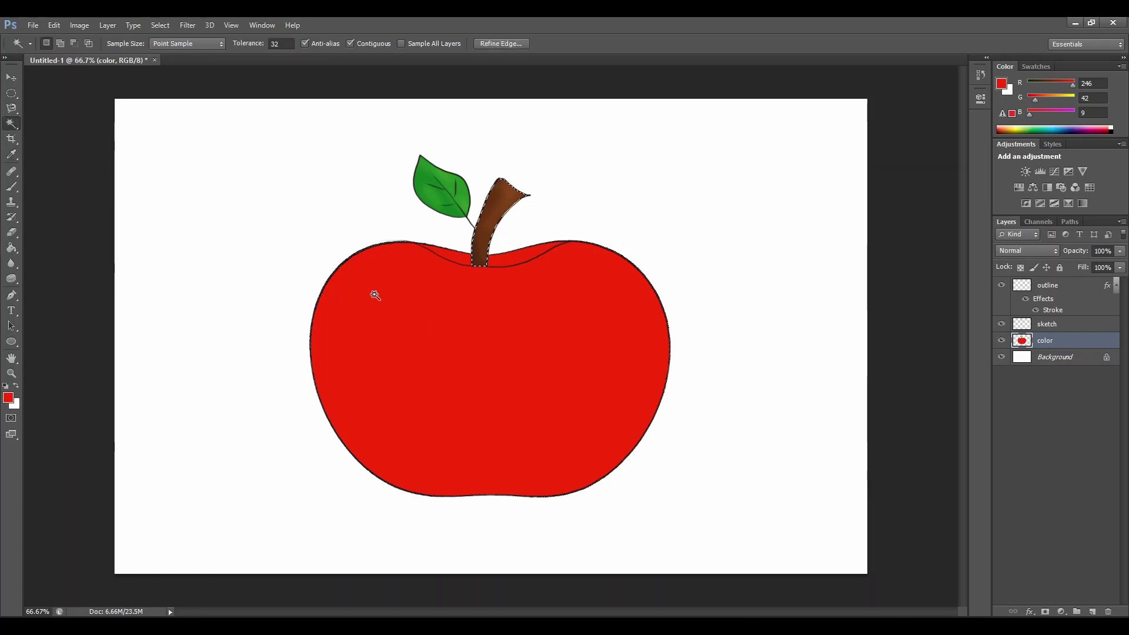
left_click(459, 261)
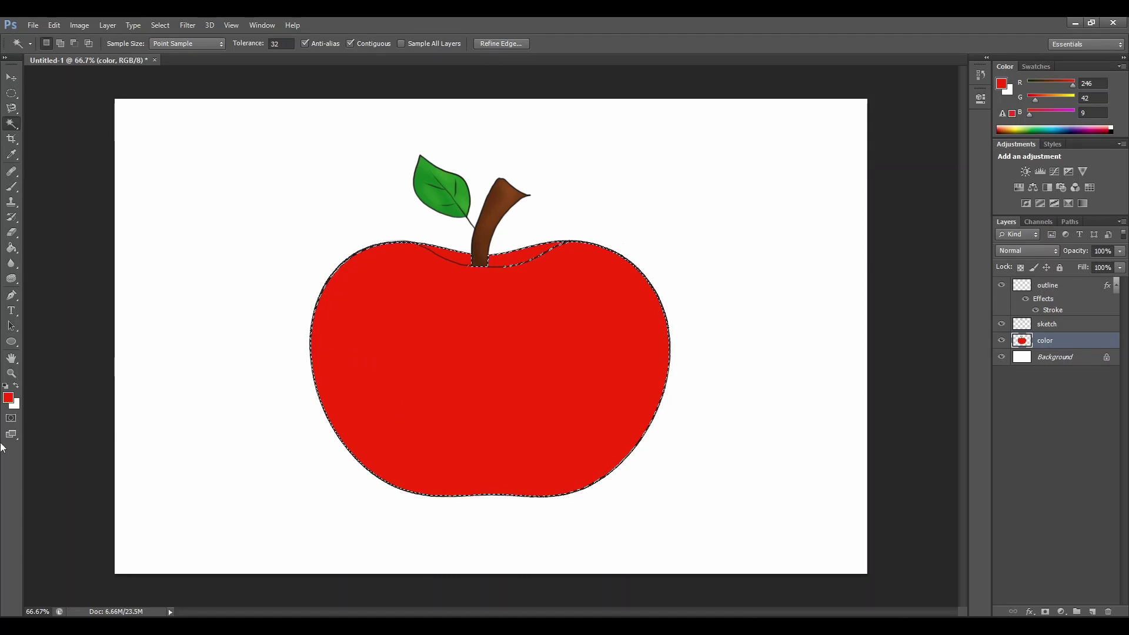
left_click(8, 399)
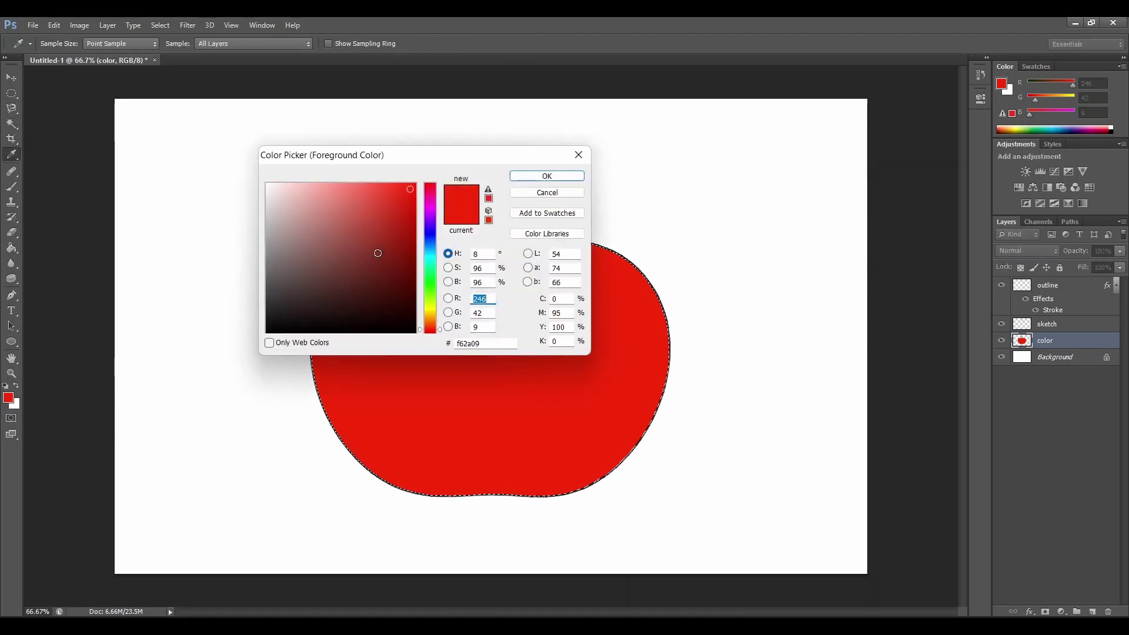
left_click(394, 244)
left_click(547, 176)
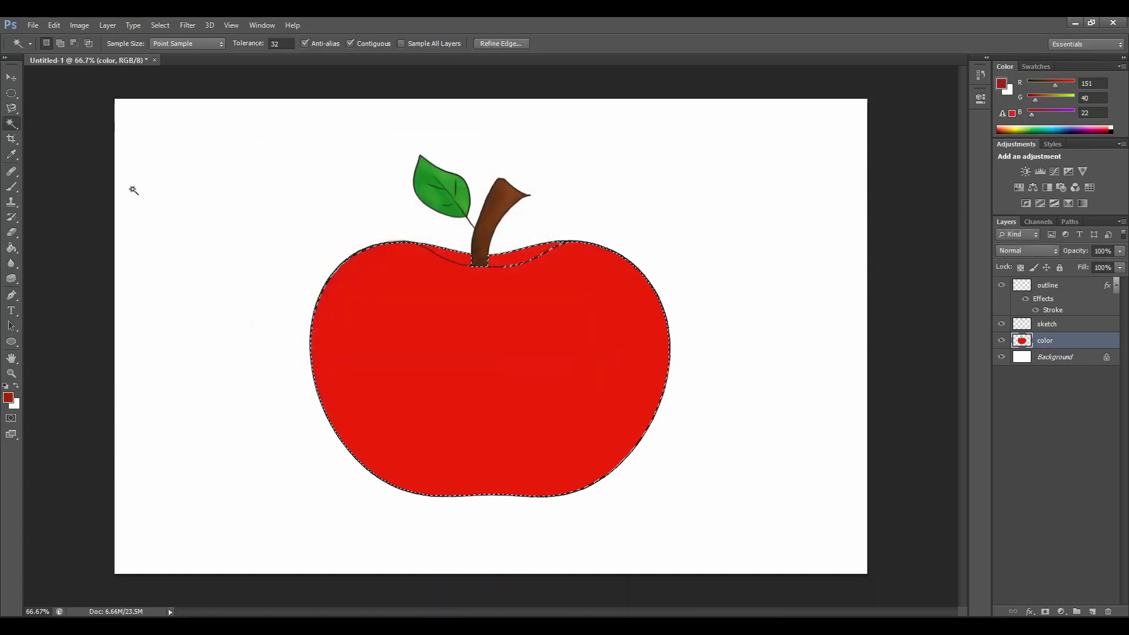
Enlarge the Brush to 139 px and paint soft dark red shading along the apple's bottom, right side and lower middle
left_click(16, 187)
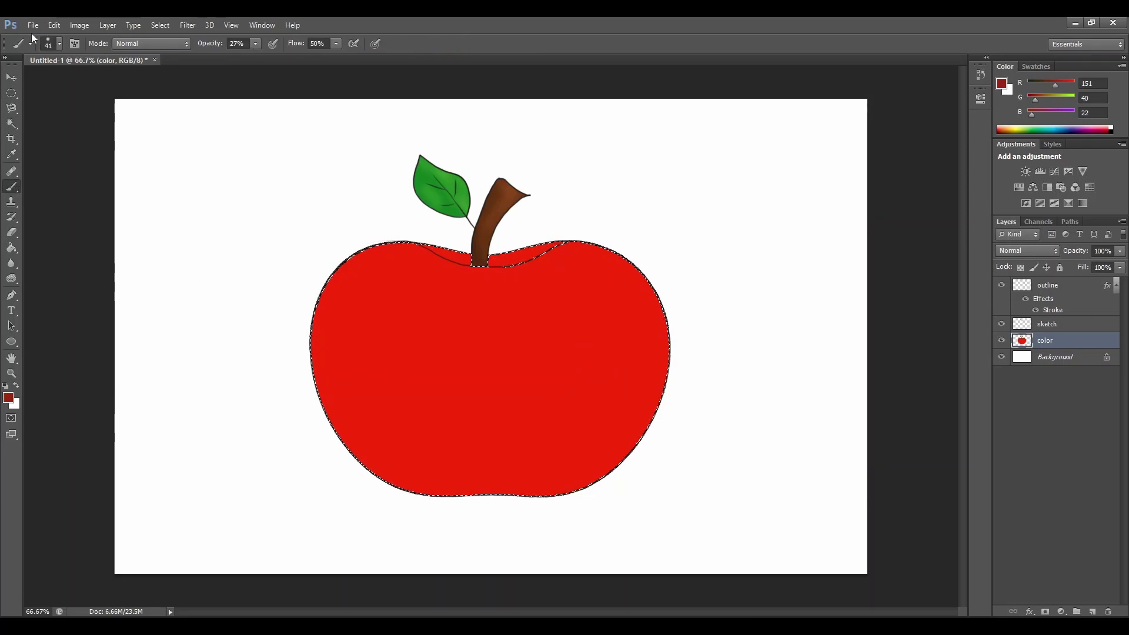
left_click(60, 44)
left_click_drag(42, 80, 86, 81)
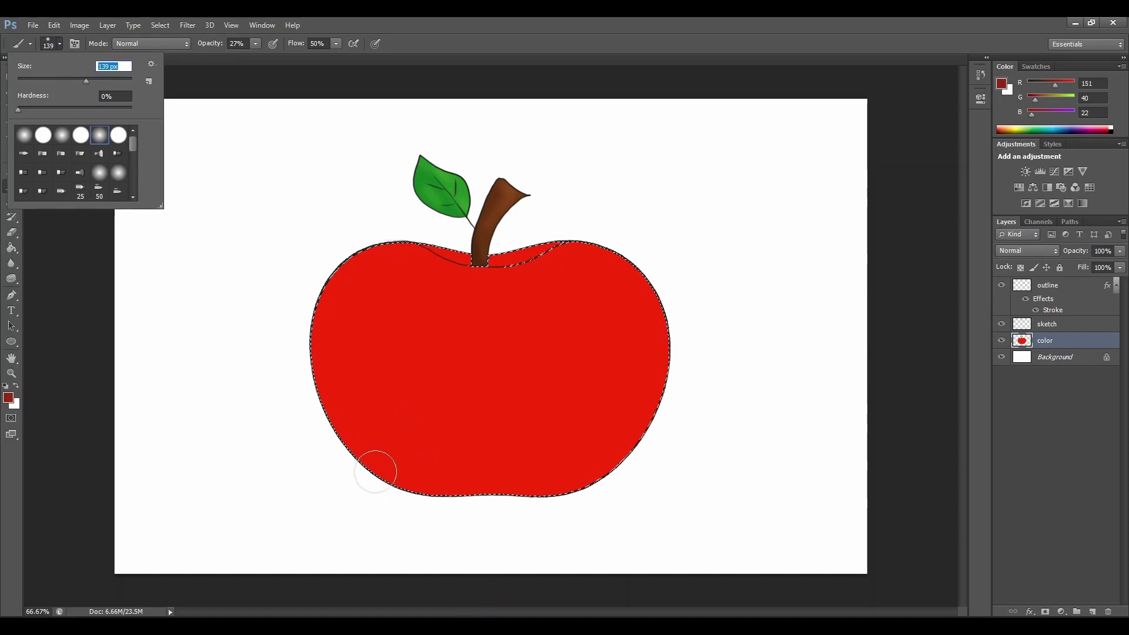
left_click(355, 437)
mouse_move(391, 469)
left_mouse_down()
mouse_move(519, 474)
mouse_move(605, 461)
mouse_move(617, 435)
left_mouse_up()
mouse_move(630, 273)
left_mouse_down()
mouse_move(664, 344)
mouse_move(649, 430)
left_mouse_up()
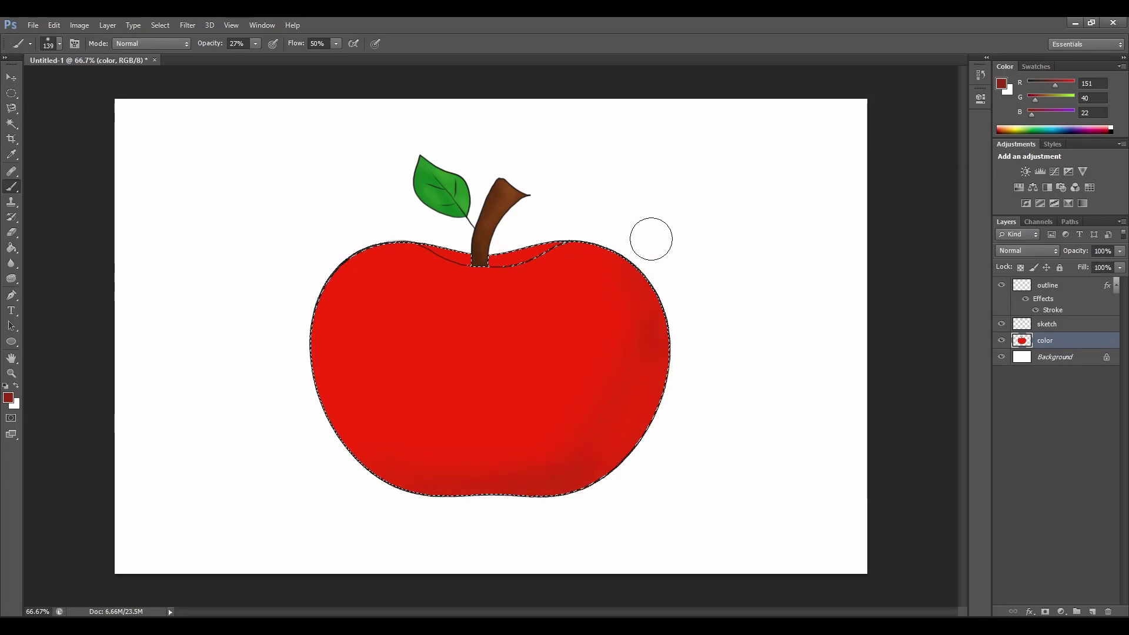
mouse_move(513, 431)
left_mouse_down()
mouse_move(457, 471)
mouse_move(433, 474)
mouse_move(549, 359)
mouse_move(455, 510)
mouse_move(456, 414)
mouse_move(532, 381)
mouse_move(526, 448)
mouse_move(401, 514)
left_mouse_up()
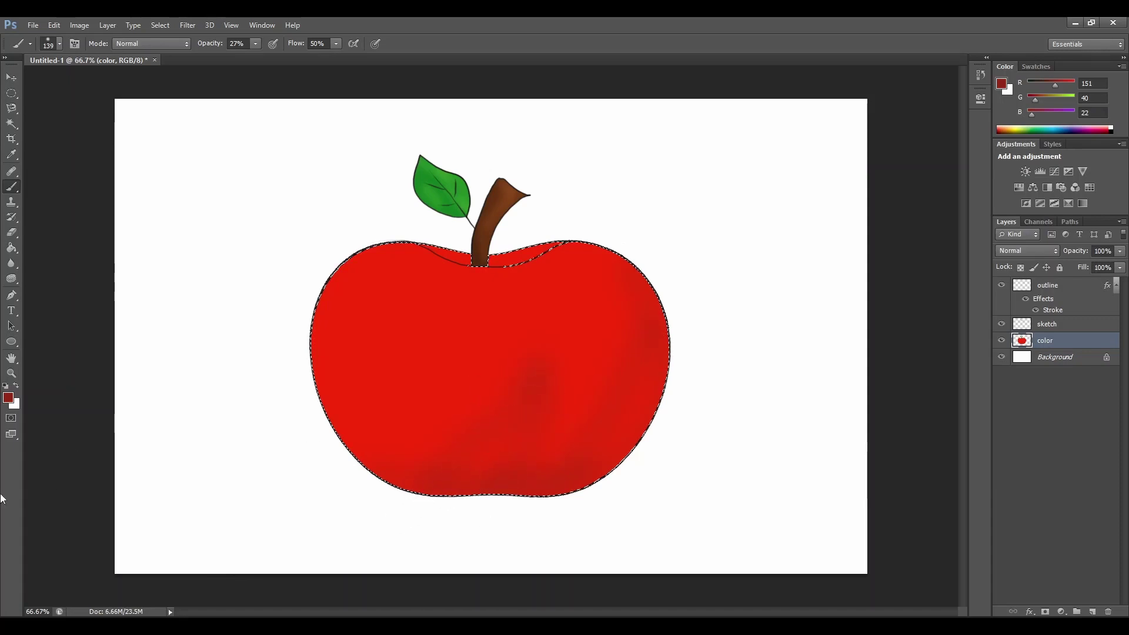
Set the foreground color to a lighter muted red, RGB 181, 55, 35
left_click(9, 398)
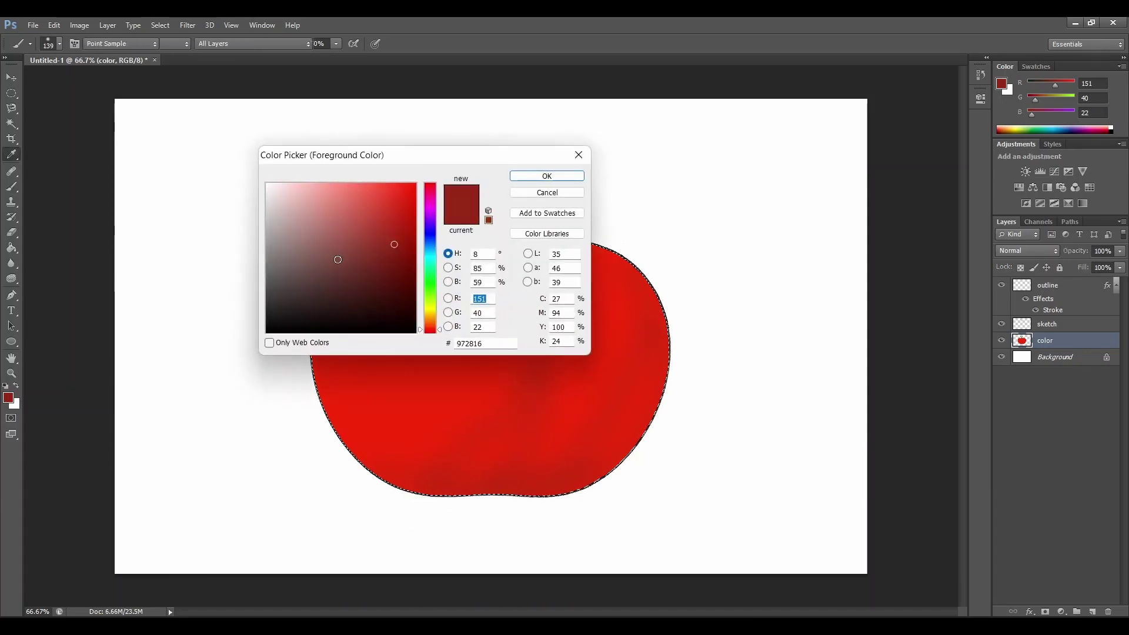
left_click(388, 226)
left_click(546, 176)
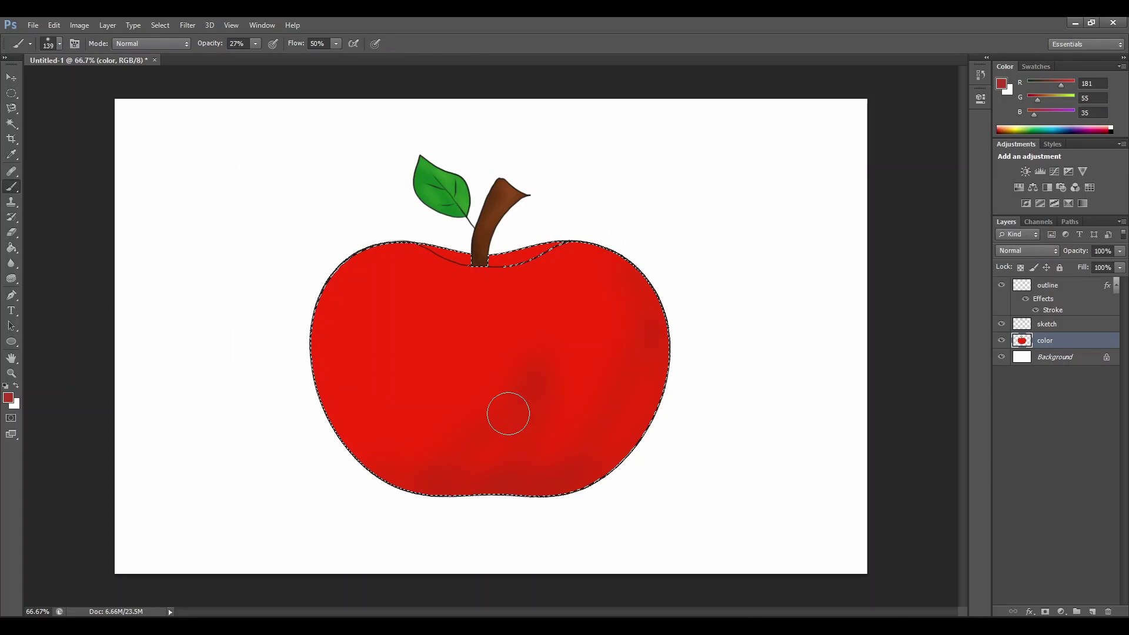
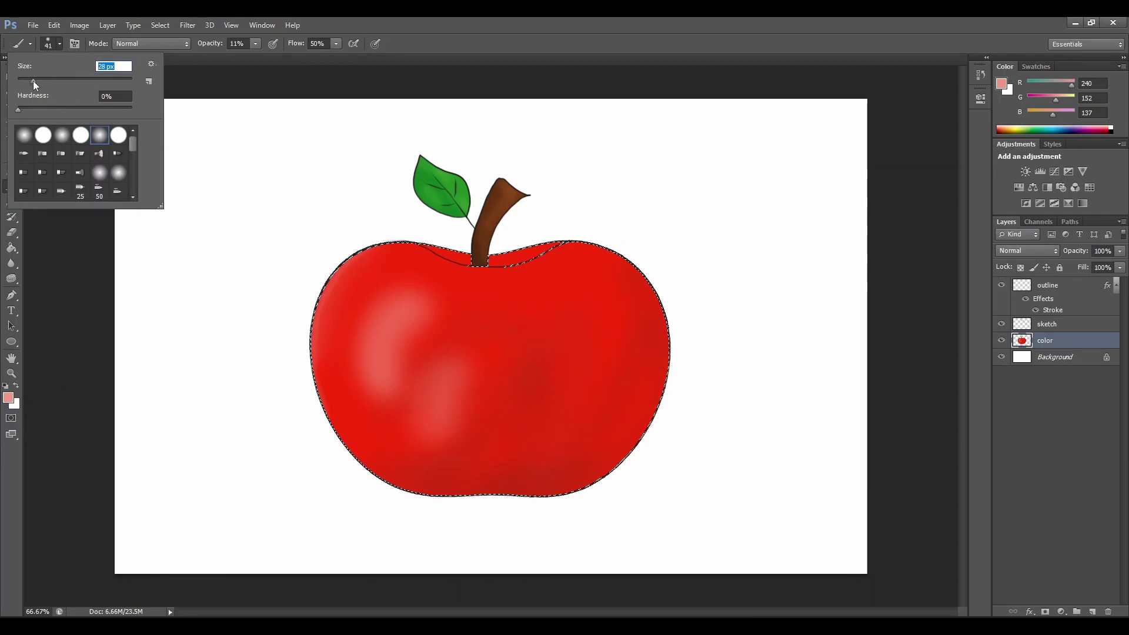
Reduce the Brush to 29 px and paint faint pink highlights along the apple's right edge
left_click_drag(33, 80, 34, 80)
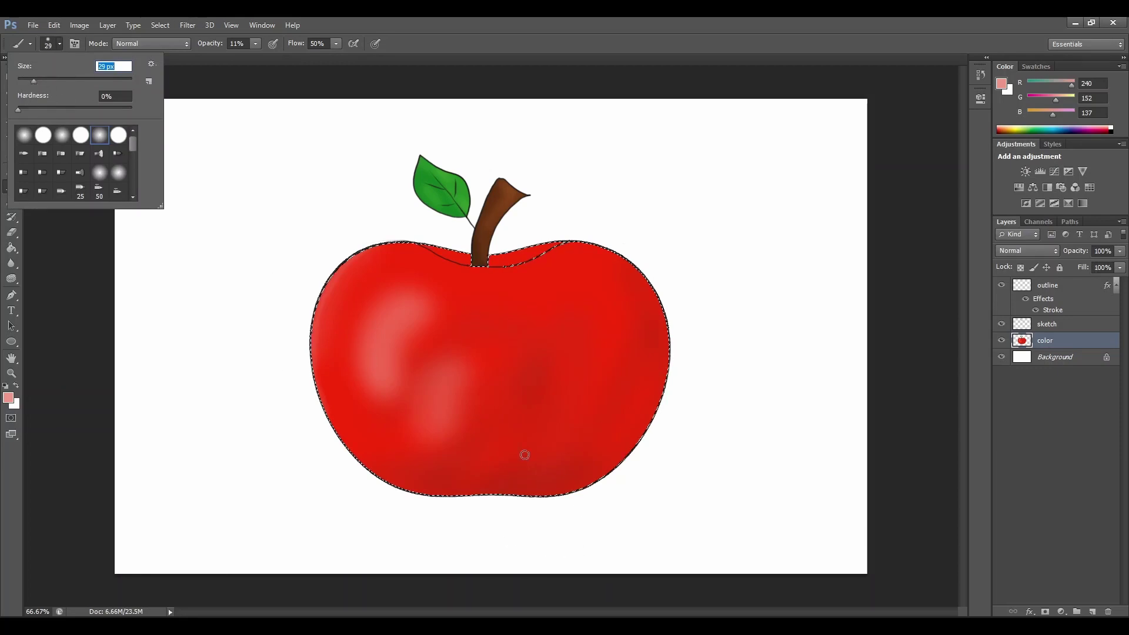
left_click(599, 469)
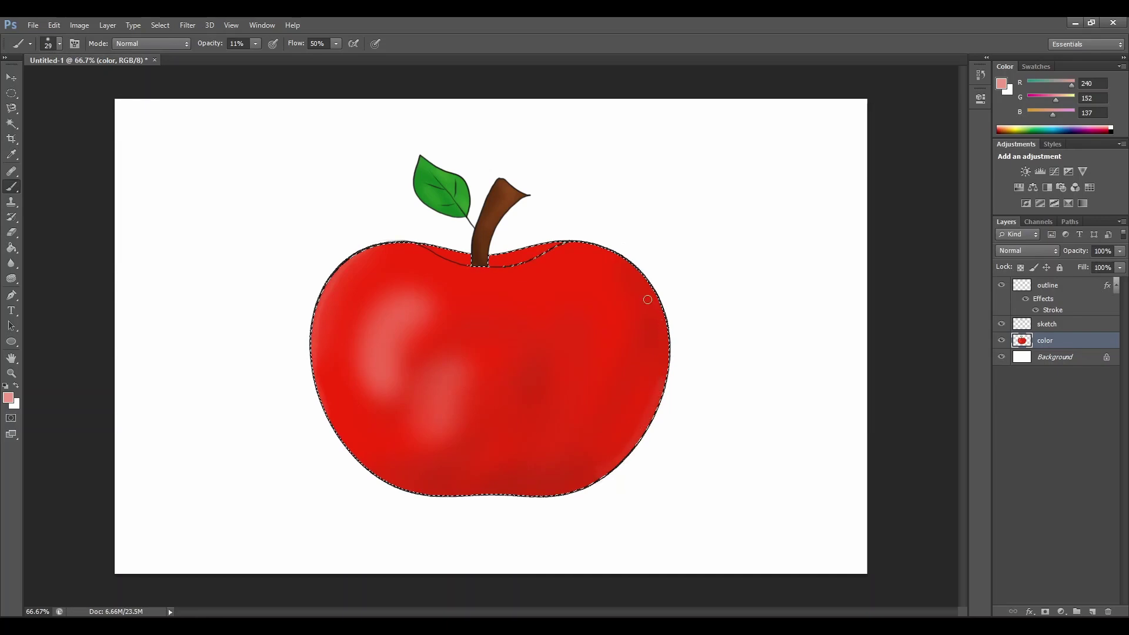
left_click_drag(658, 315, 660, 342)
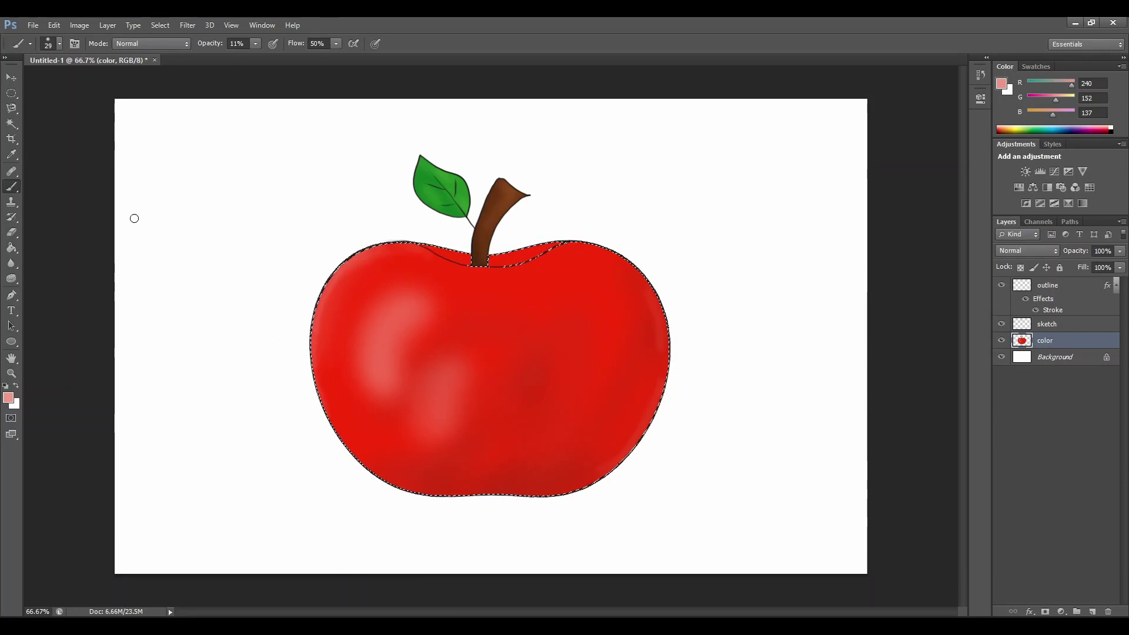
Deselect, reselect the apple from the hollow beside the stem with the Magic Wand, and set the foreground color to dark red, hex 862515
left_click(11, 123)
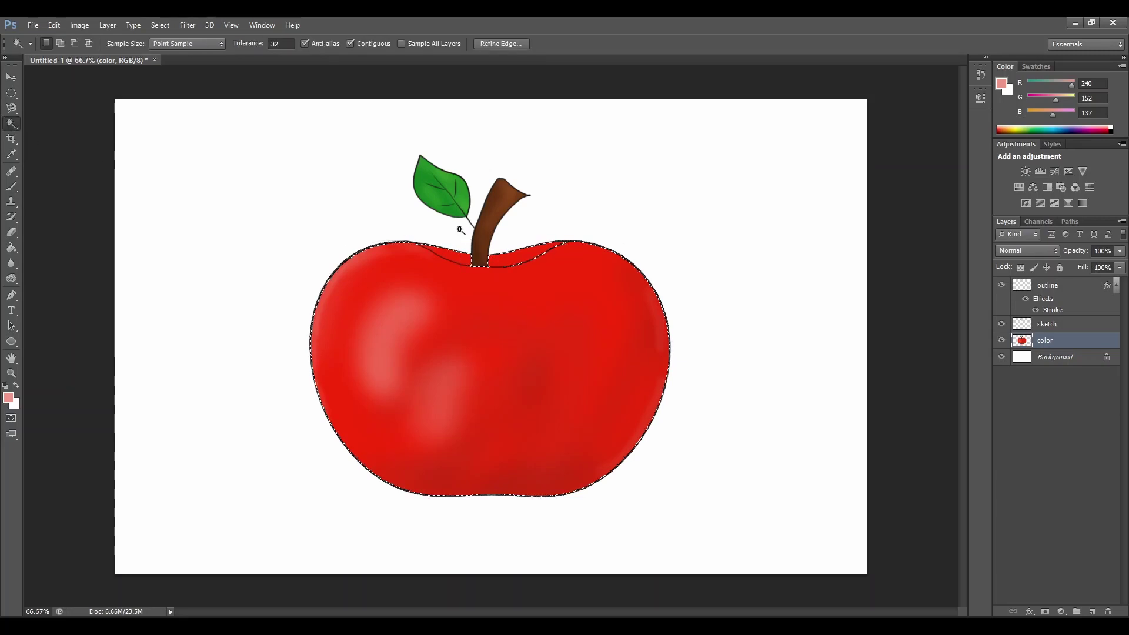
key("ctrl+d")
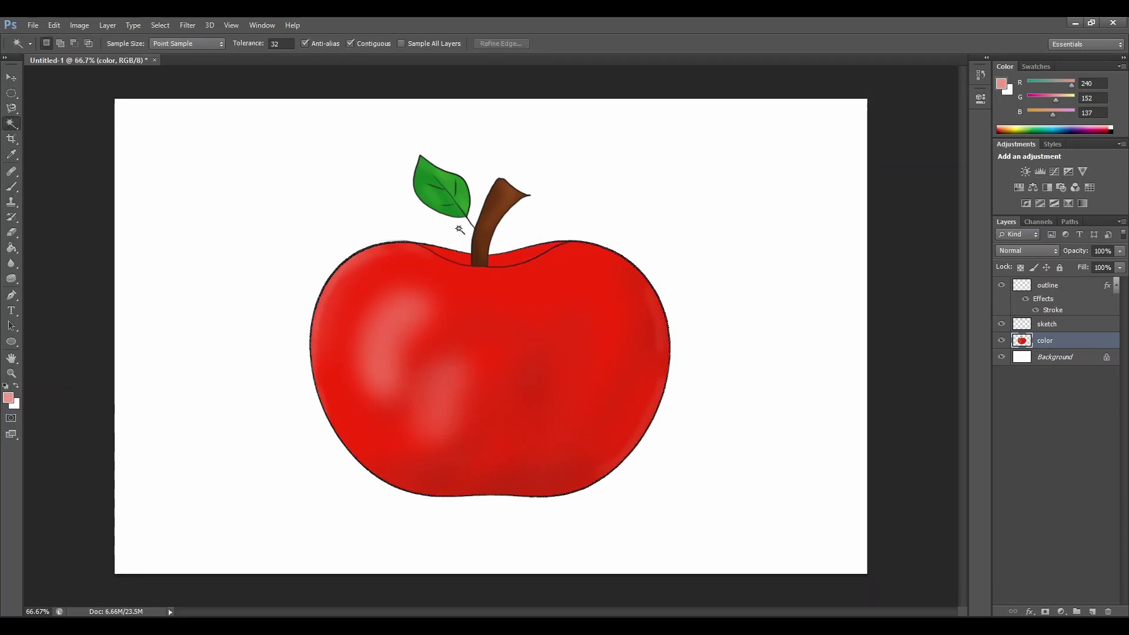
left_click(463, 261)
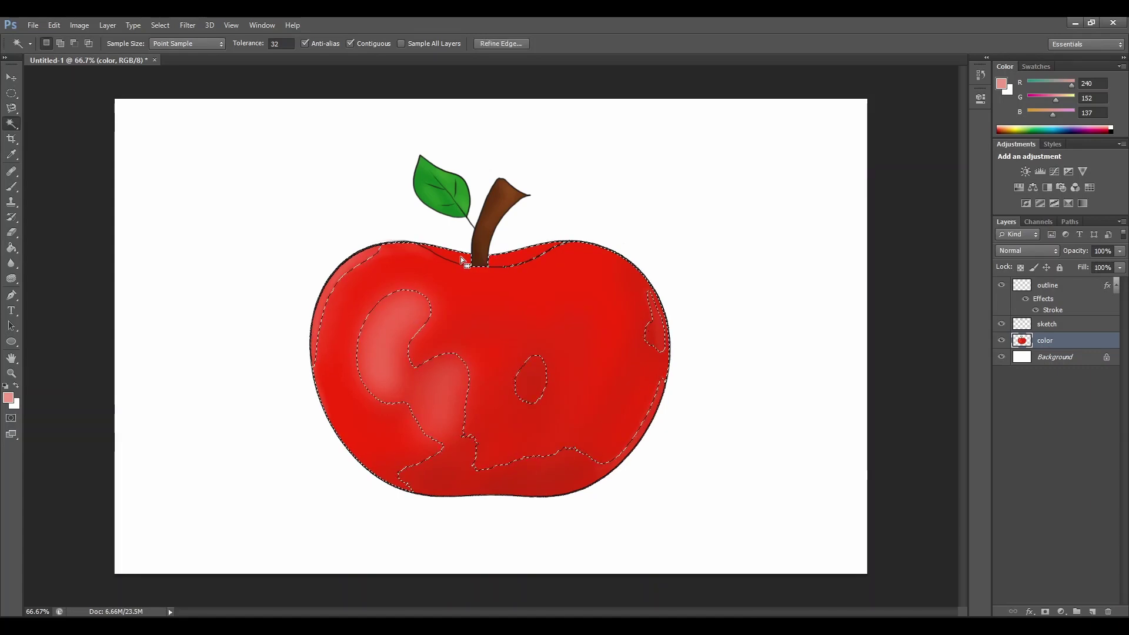
left_click(8, 398)
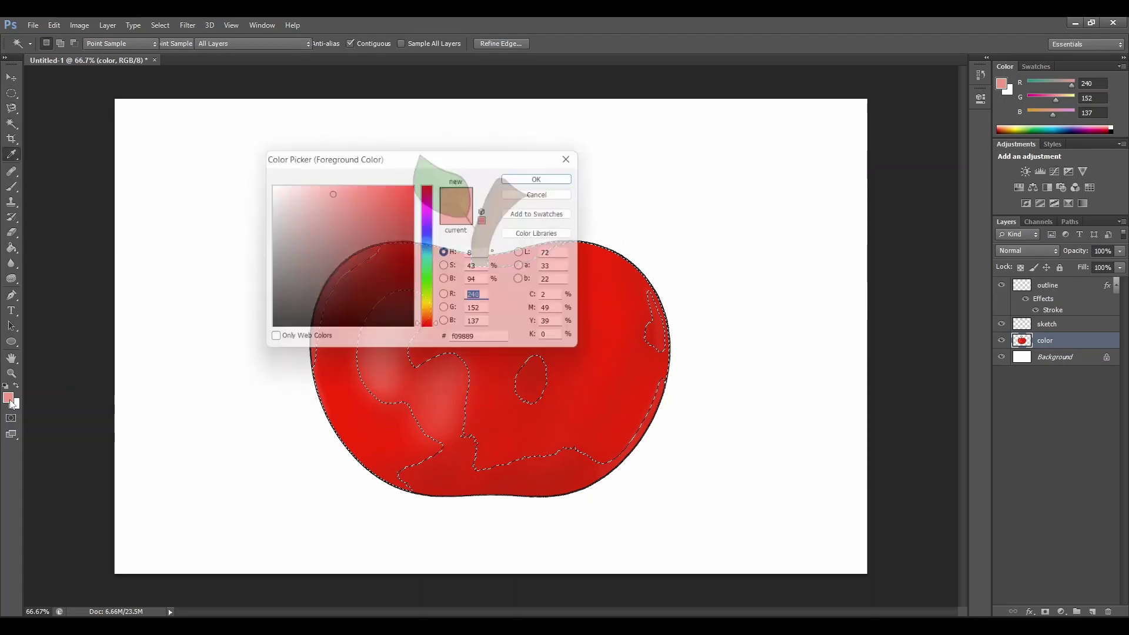
left_click(392, 254)
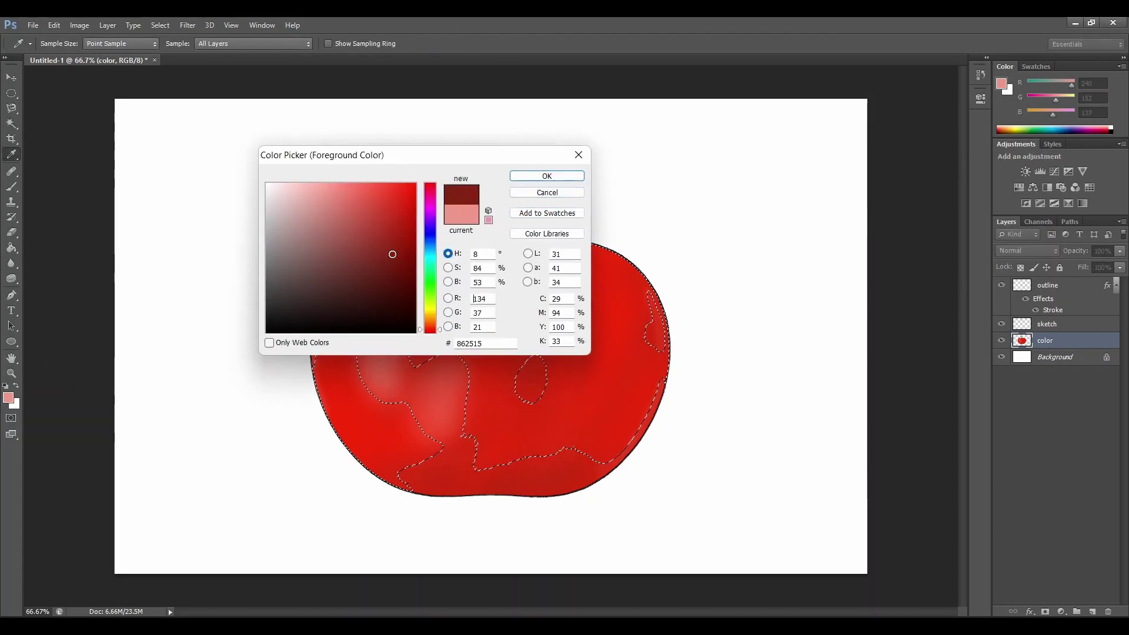
left_click(519, 175)
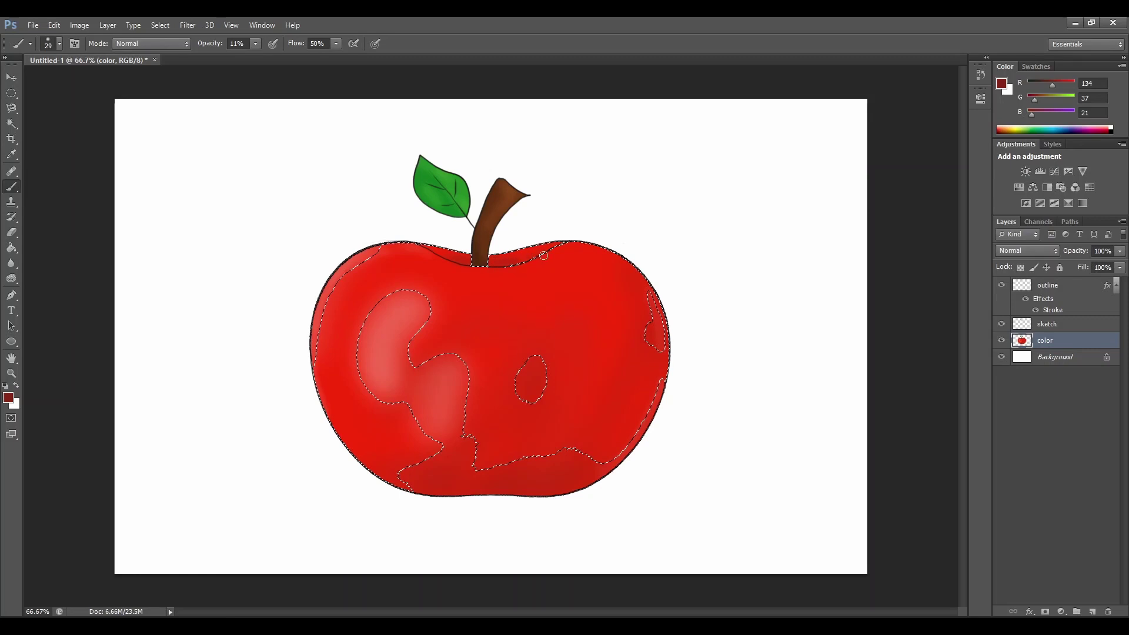
Raise the Brush opacity to 26% and paint dark red shading in the apple's hollow on both sides of the stem
left_click(255, 44)
left_click_drag(250, 54, 262, 56)
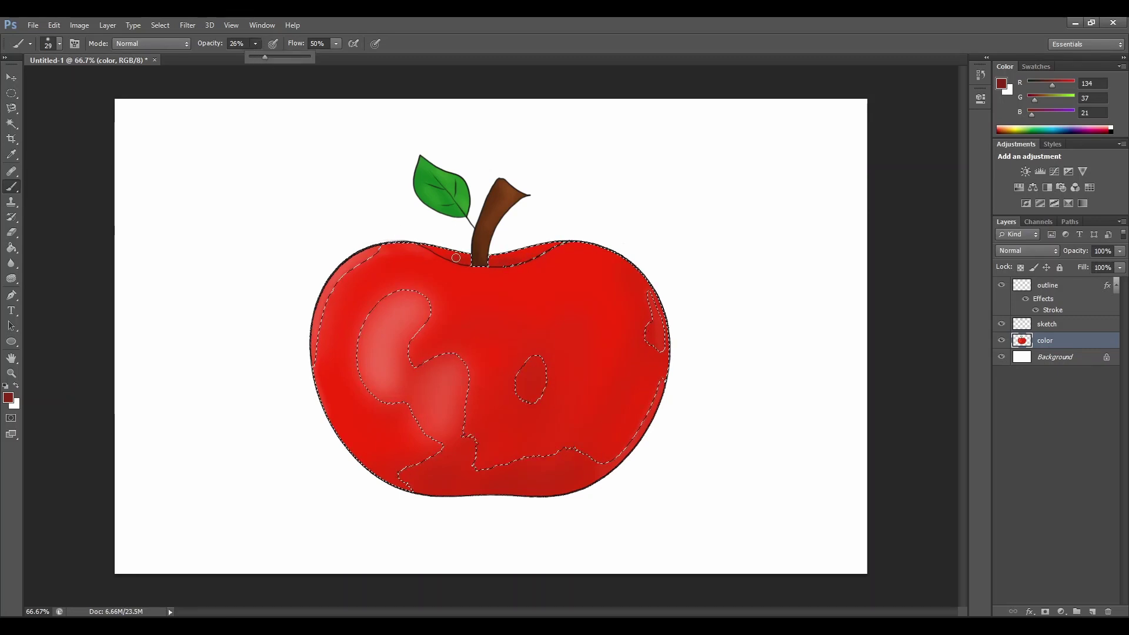
left_click_drag(444, 256, 520, 264)
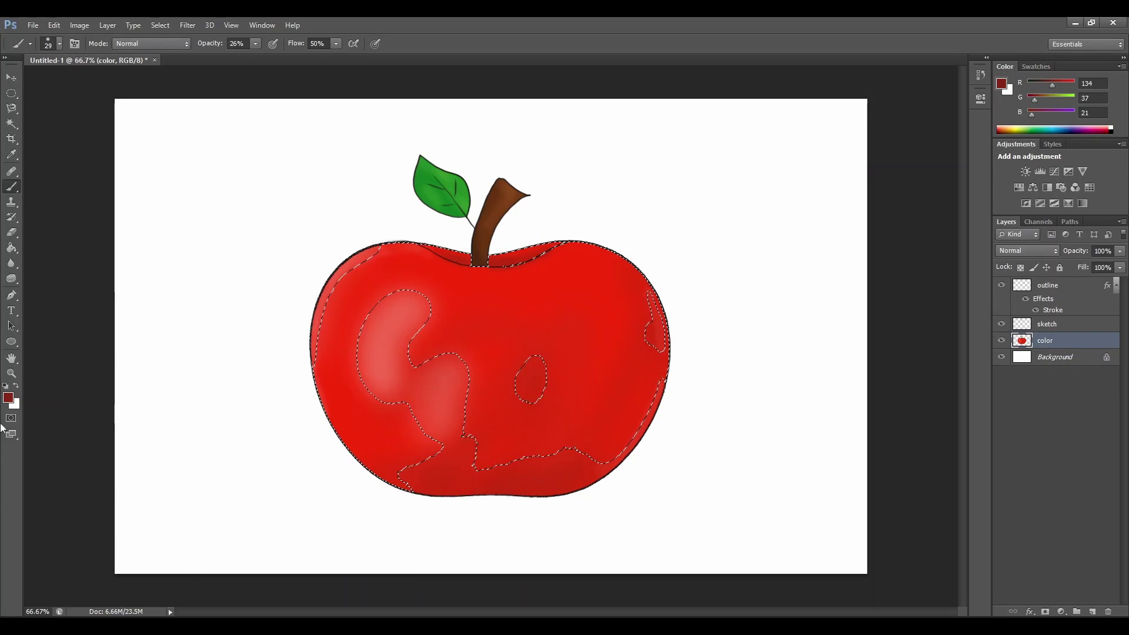
Replace the selection with the apple's darker bottom area using the Magic Wand, brush dark red shading along the bottom edge, and deselect
left_click(7, 126)
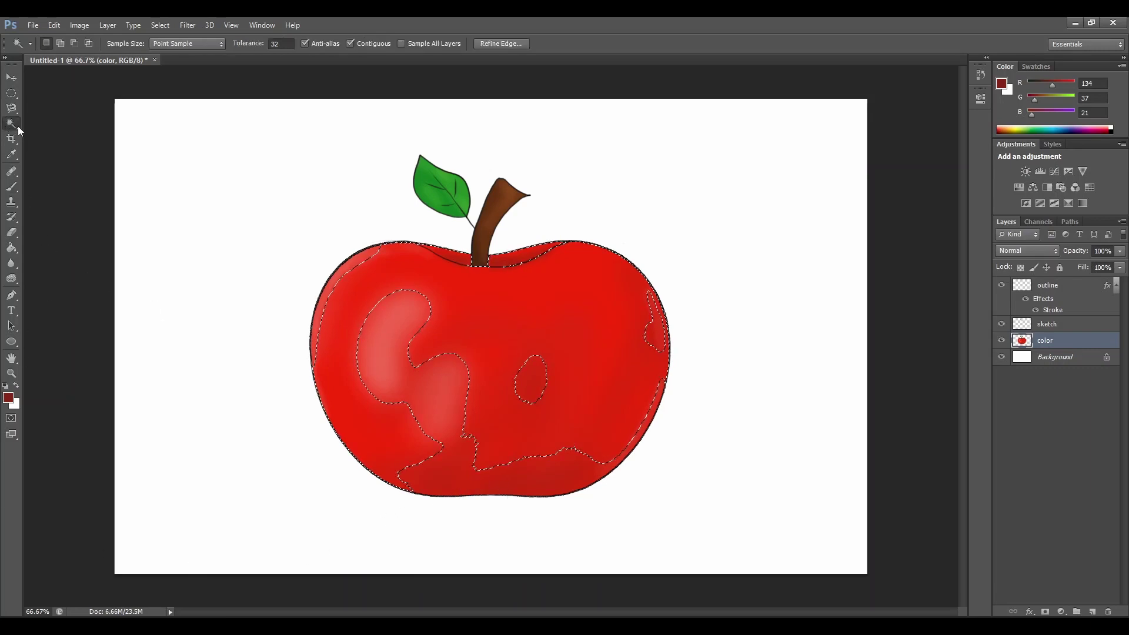
key("ctrl+d")
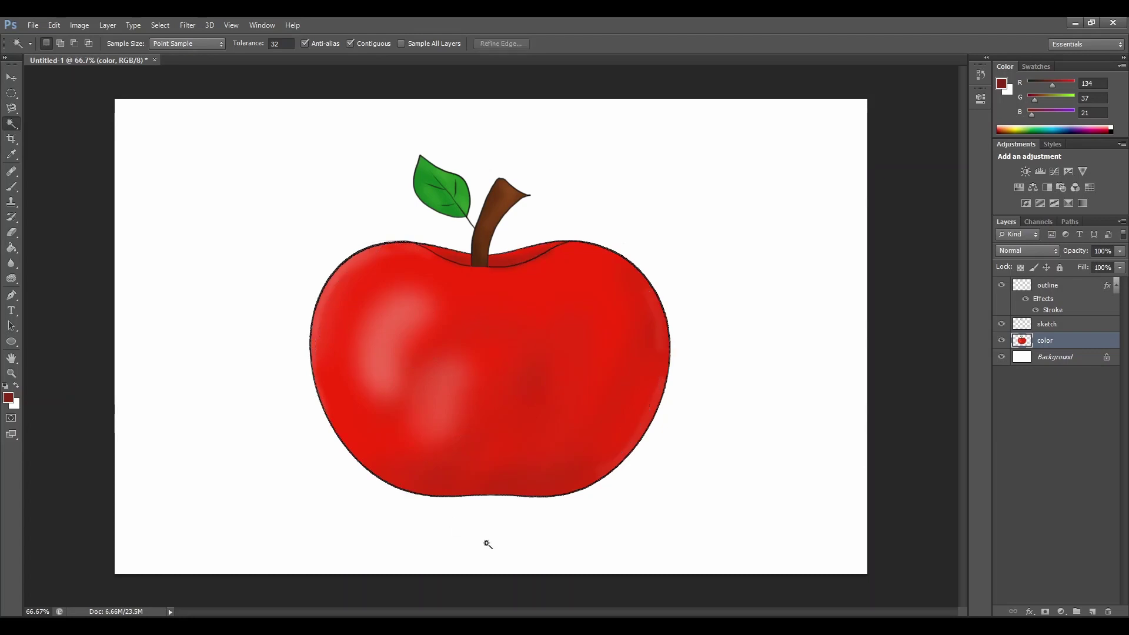
left_click(512, 479)
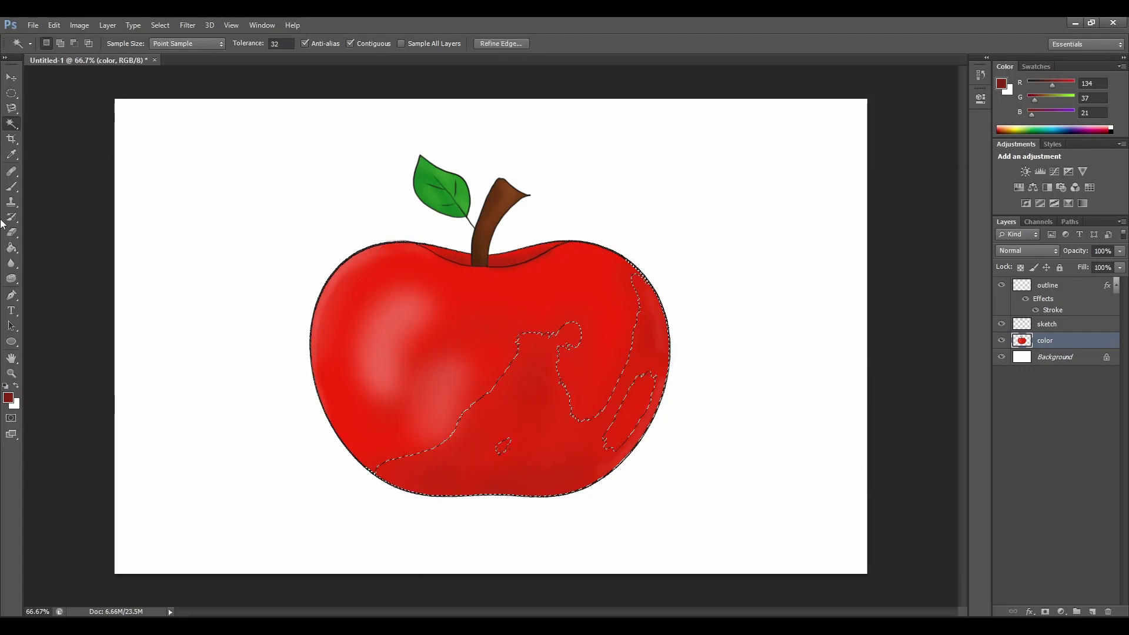
left_click(11, 186)
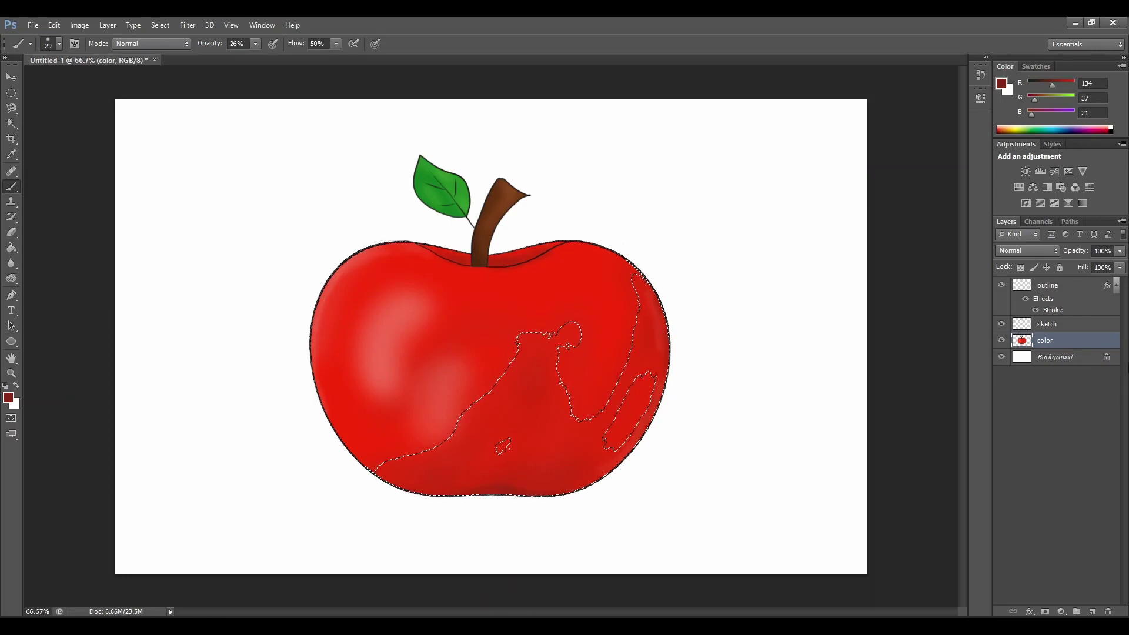
key("ctrl+d")
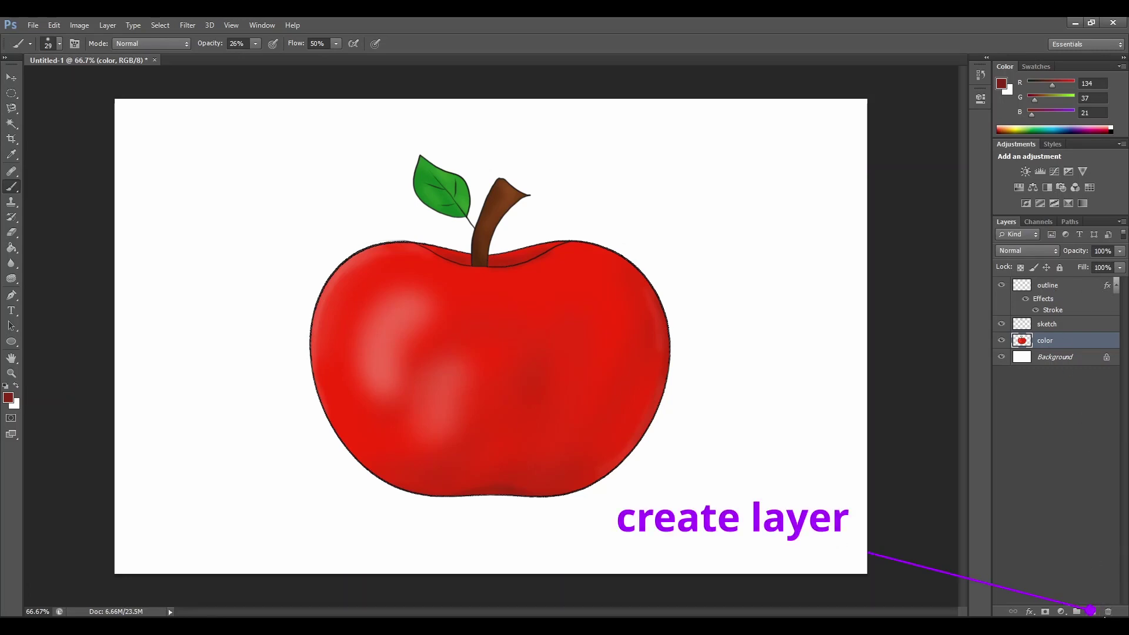
Create a new layer directly beneath the color layer and name it shadow
left_click(1092, 611)
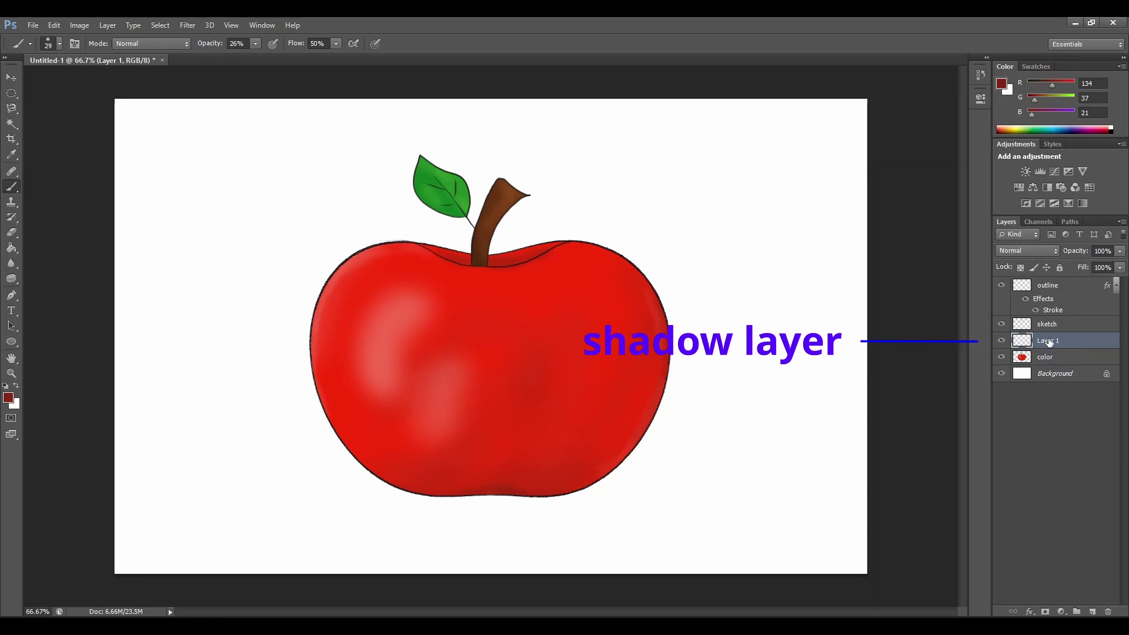
left_click_drag(1049, 342, 1059, 365)
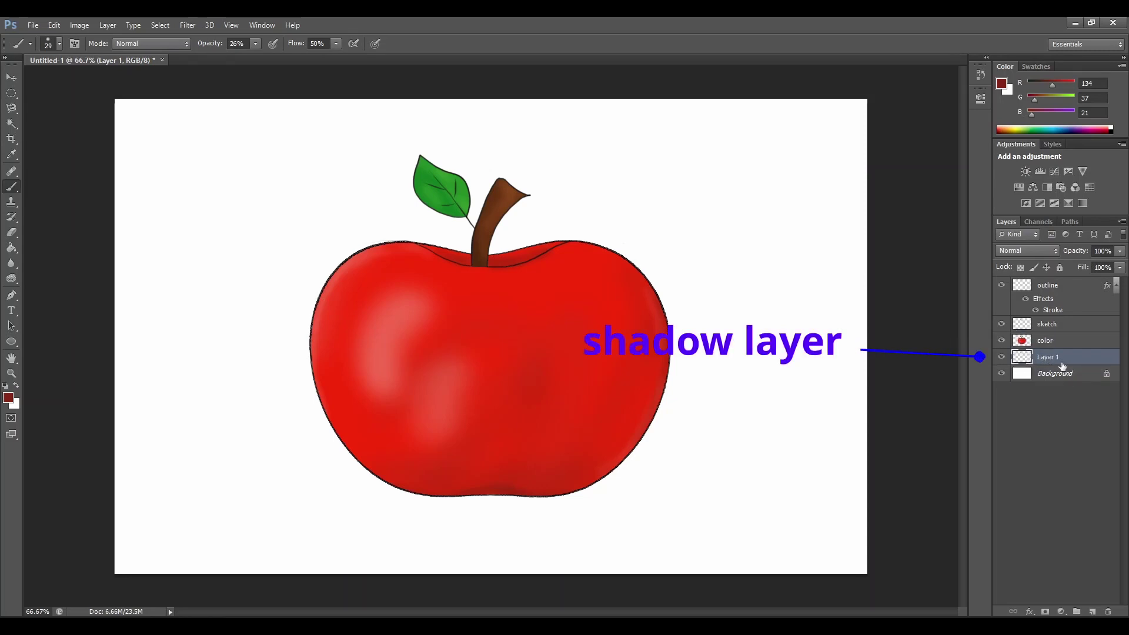
double_click(1048, 358)
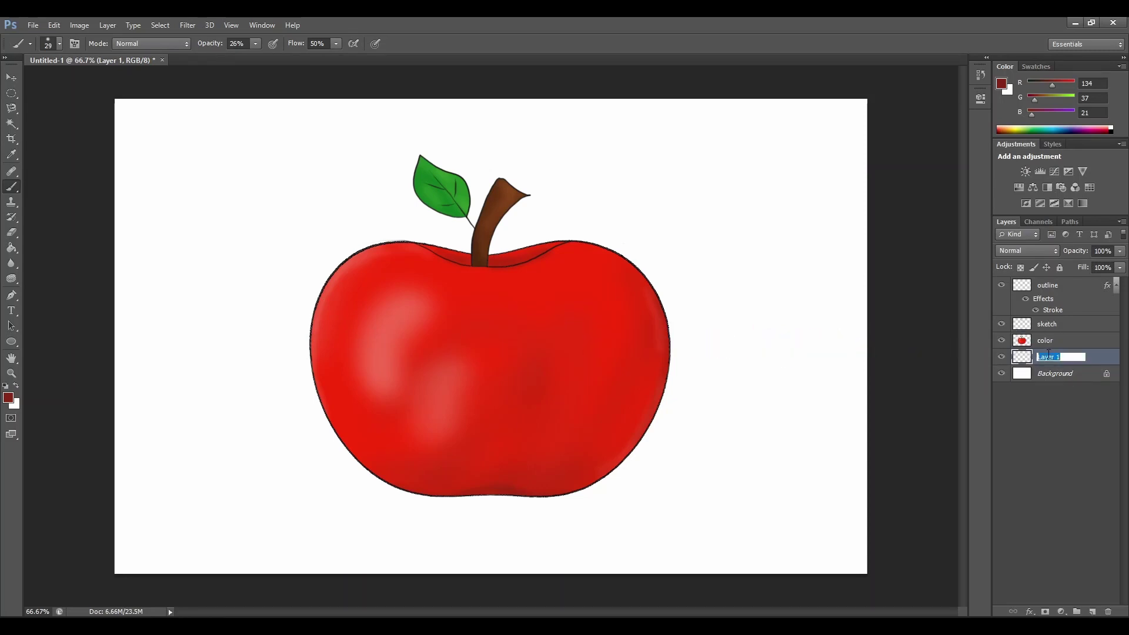
type("shadow")
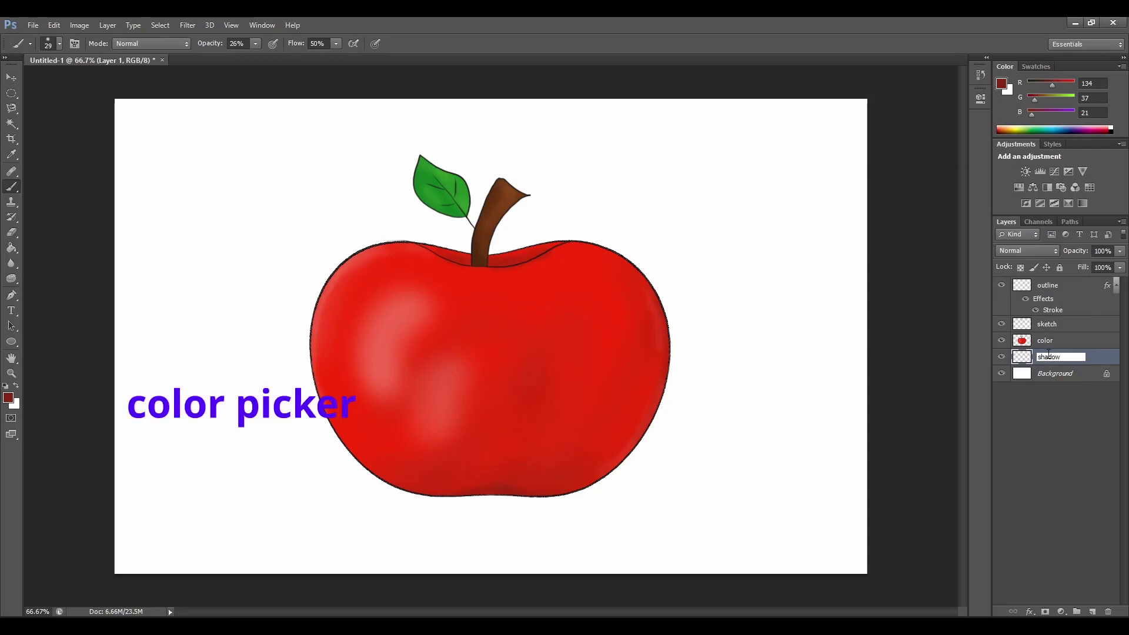
left_click(1063, 428)
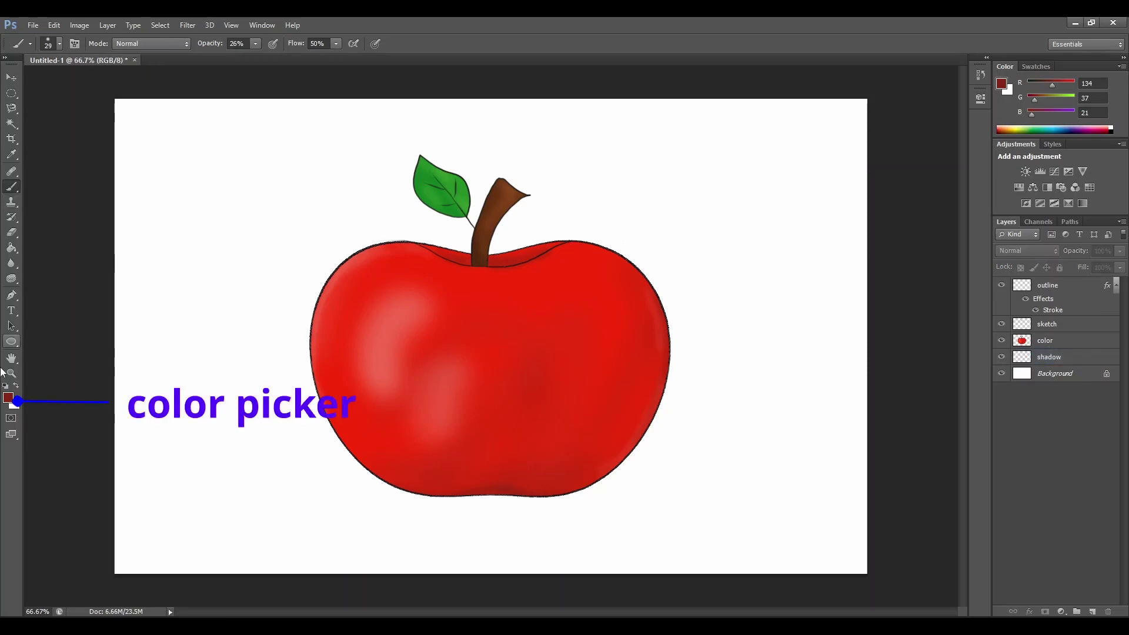
Set the foreground color to dark gray, hex 3d3a3a
left_click(8, 398)
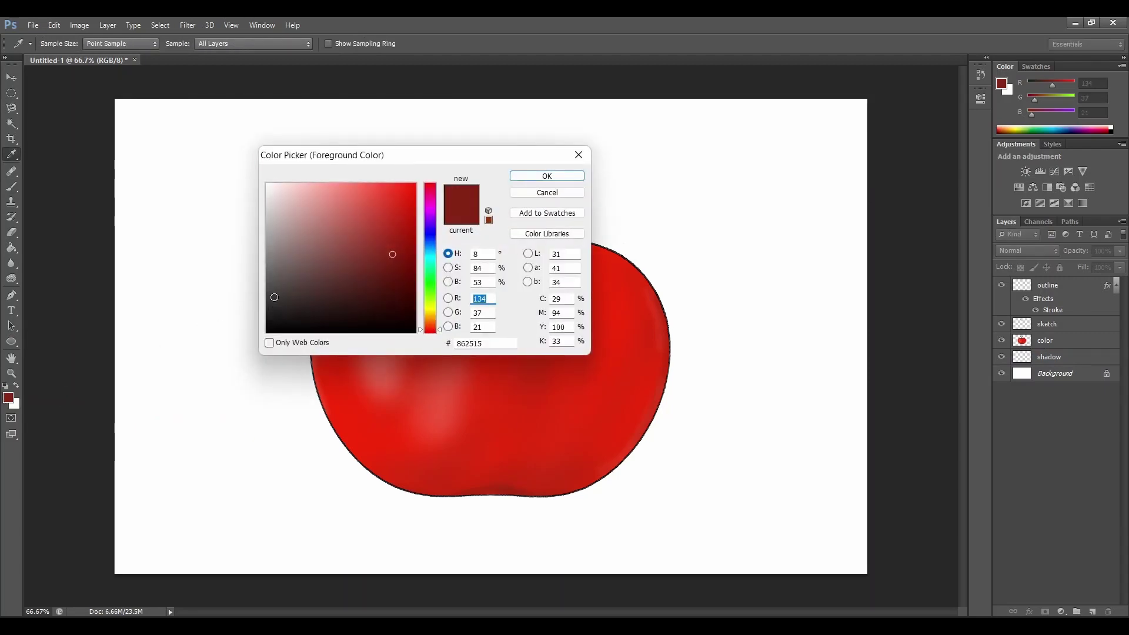
left_click(274, 297)
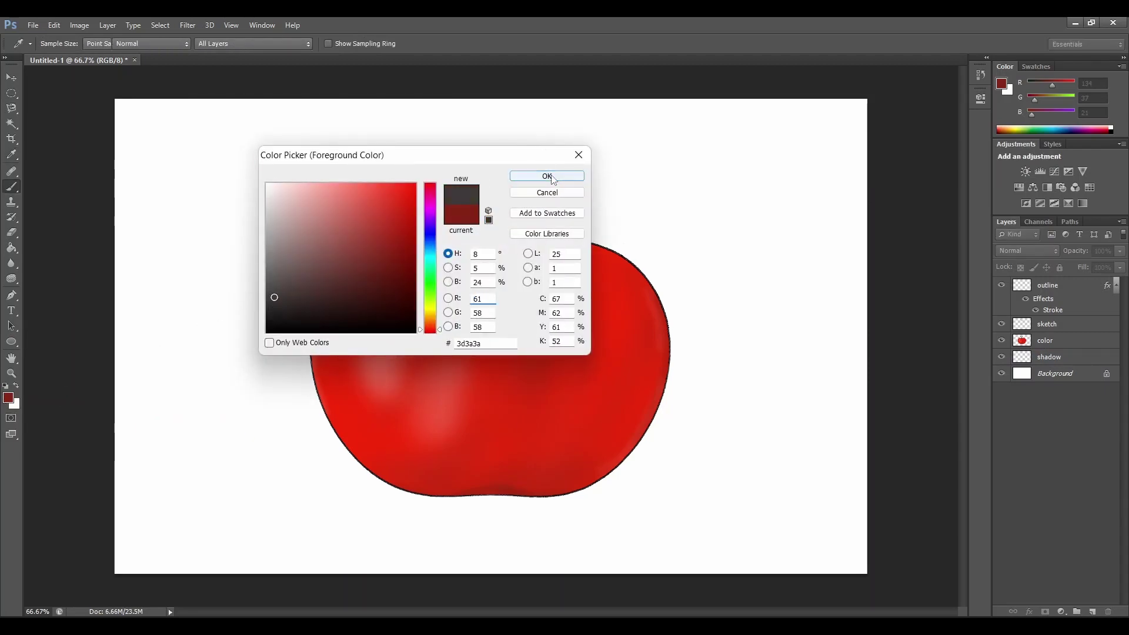
left_click(547, 176)
On the shadow layer, paint a soft gray shadow beneath the apple with the Brush at 197 px and 43% opacity
key("b")
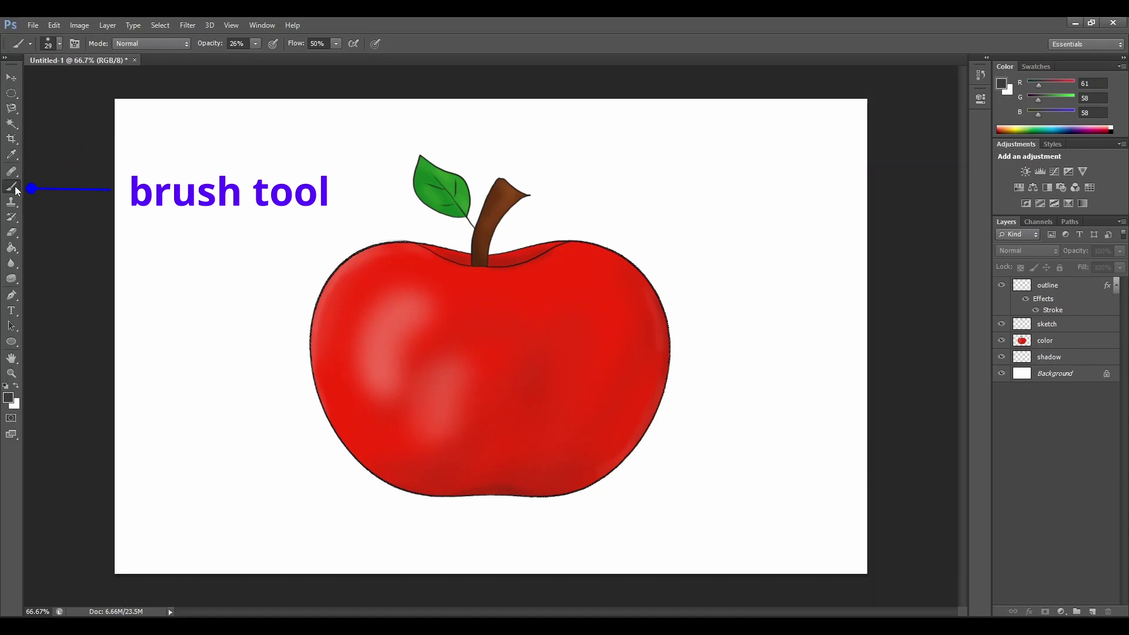
left_click(60, 44)
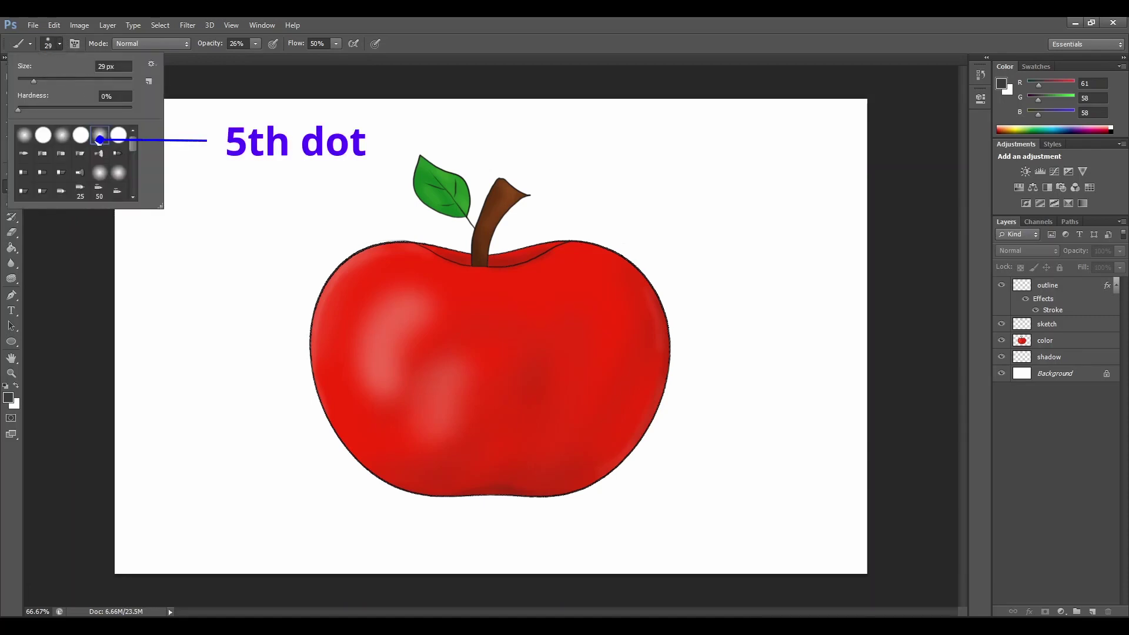
left_click_drag(33, 82, 65, 80)
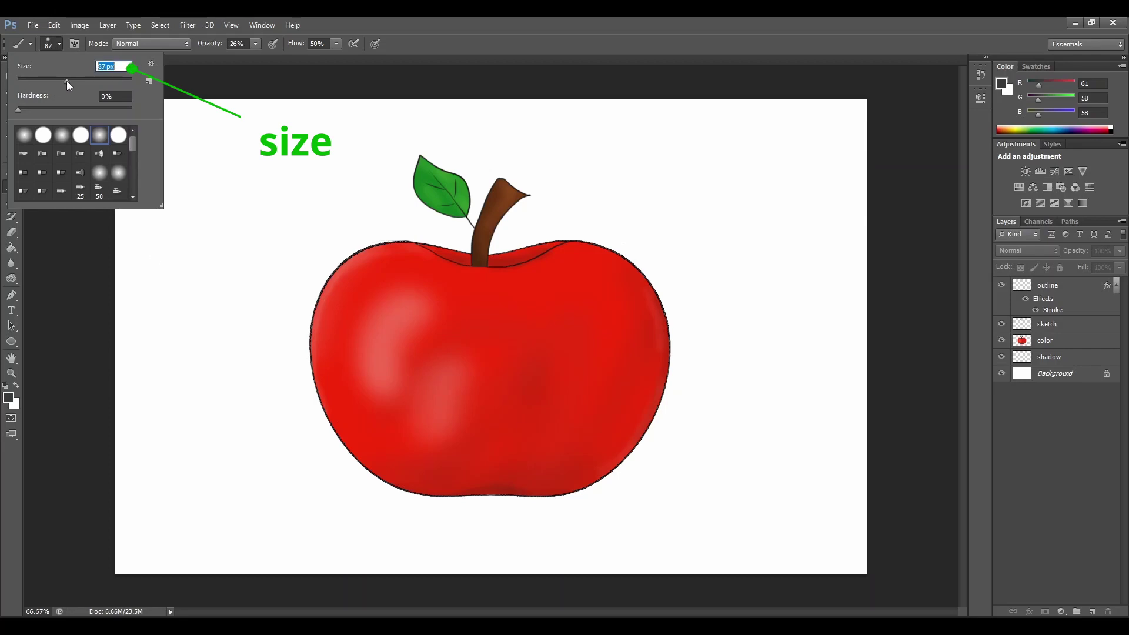
left_click(1042, 358)
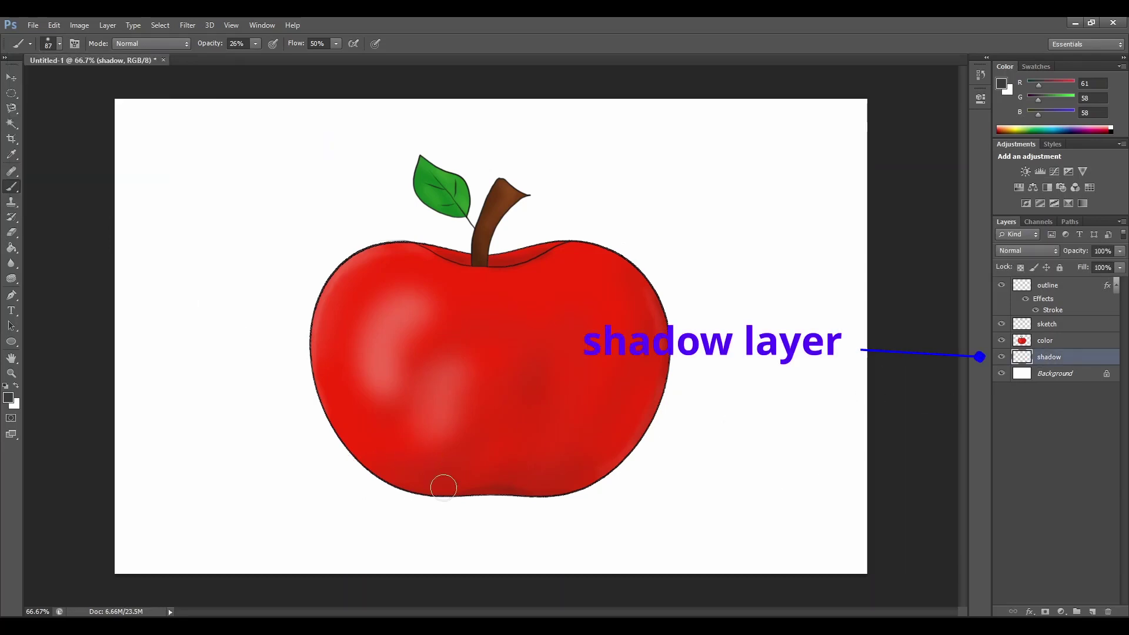
left_click(59, 44)
left_click_drag(66, 81, 102, 81)
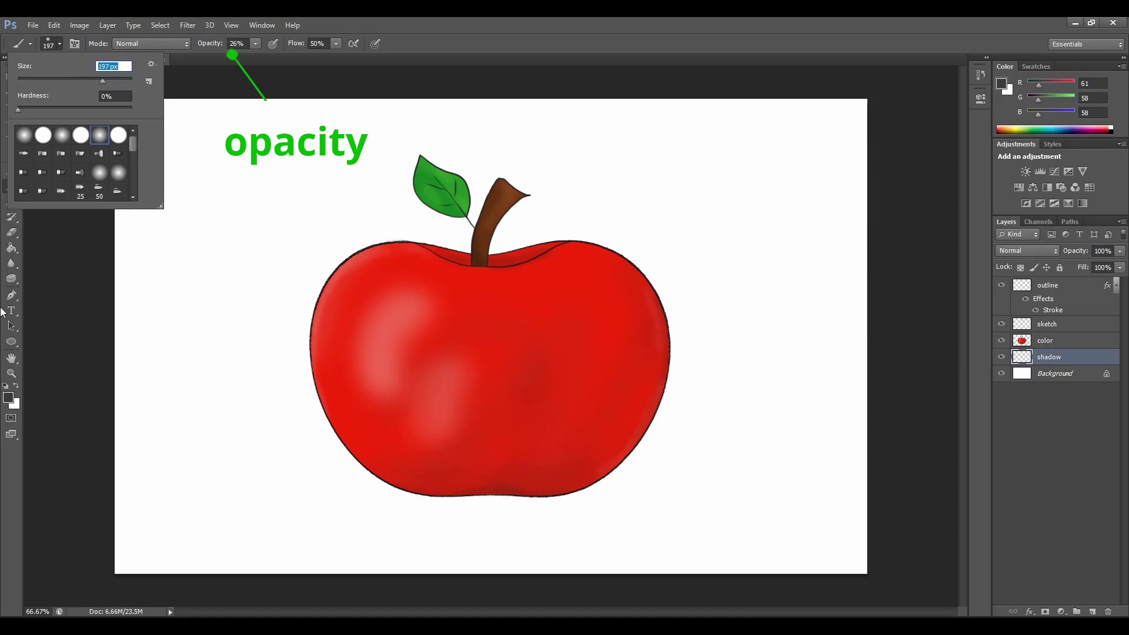
left_click(256, 44)
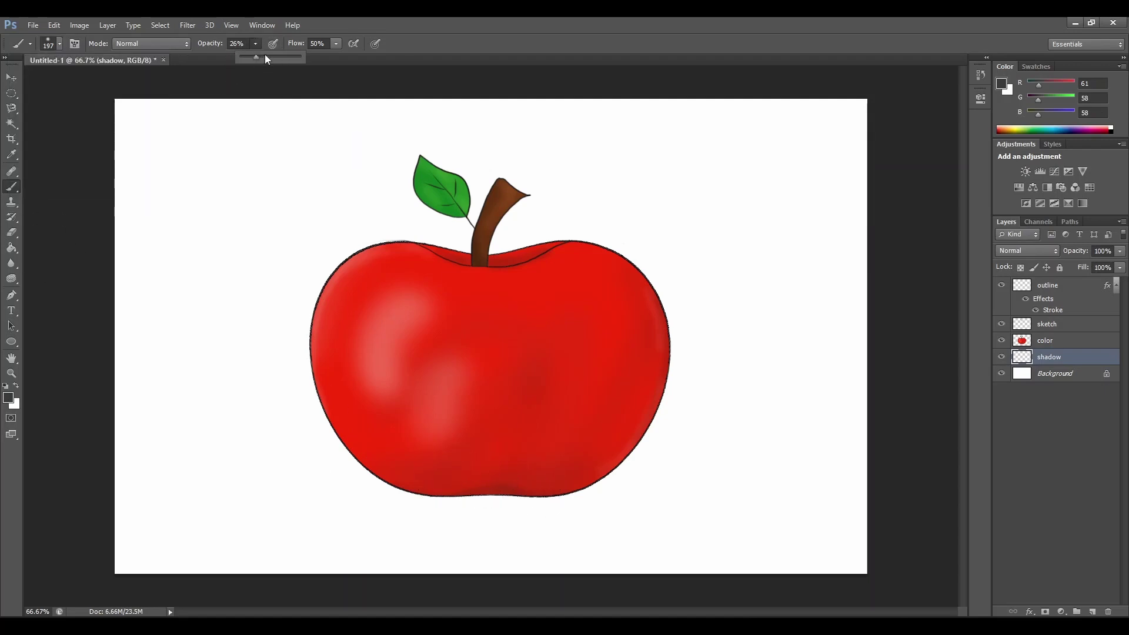
mouse_move(353, 496)
left_mouse_down()
mouse_move(628, 492)
mouse_move(353, 475)
mouse_move(426, 470)
mouse_move(501, 499)
mouse_move(572, 469)
mouse_move(424, 482)
mouse_move(508, 485)
mouse_move(483, 486)
mouse_move(573, 460)
mouse_move(389, 472)
mouse_move(611, 464)
left_mouse_up()
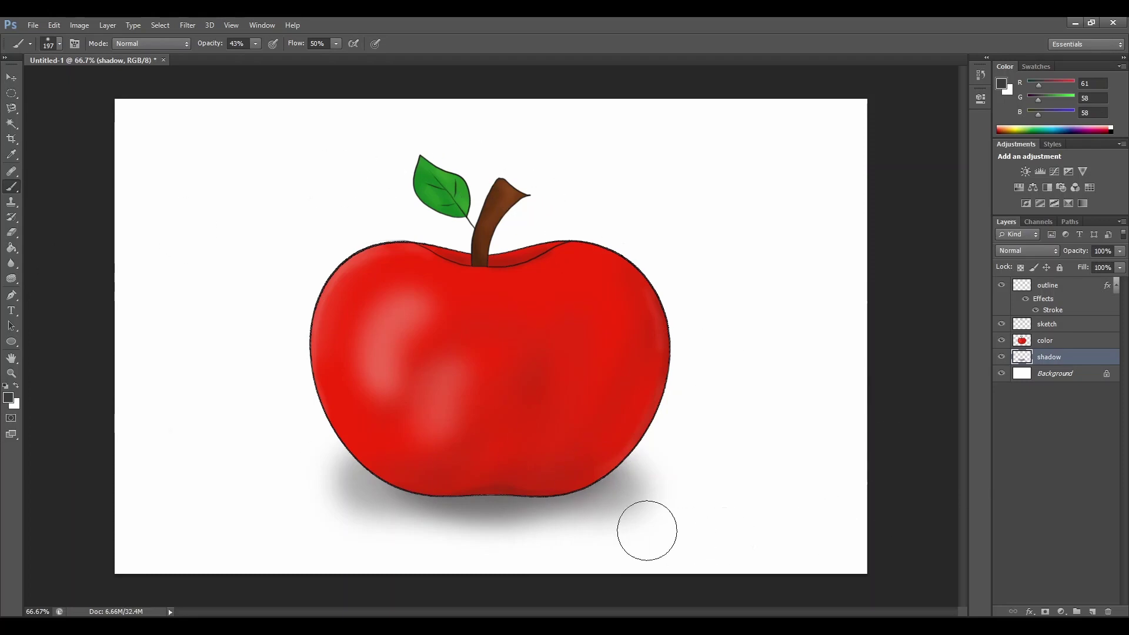
mouse_move(380, 470)
left_mouse_down()
mouse_move(552, 482)
mouse_move(617, 473)
mouse_move(541, 457)
left_mouse_up()
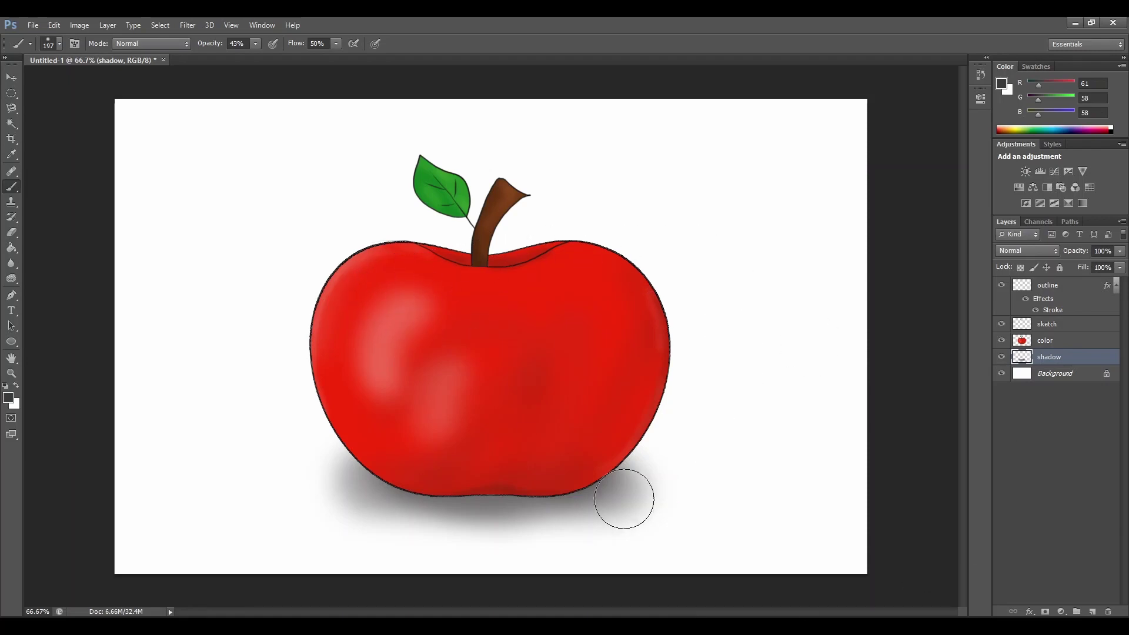
Change the outline layer's Stroke color to a dark red sampled from the apple's bottom, hex b12911
left_click(1049, 289)
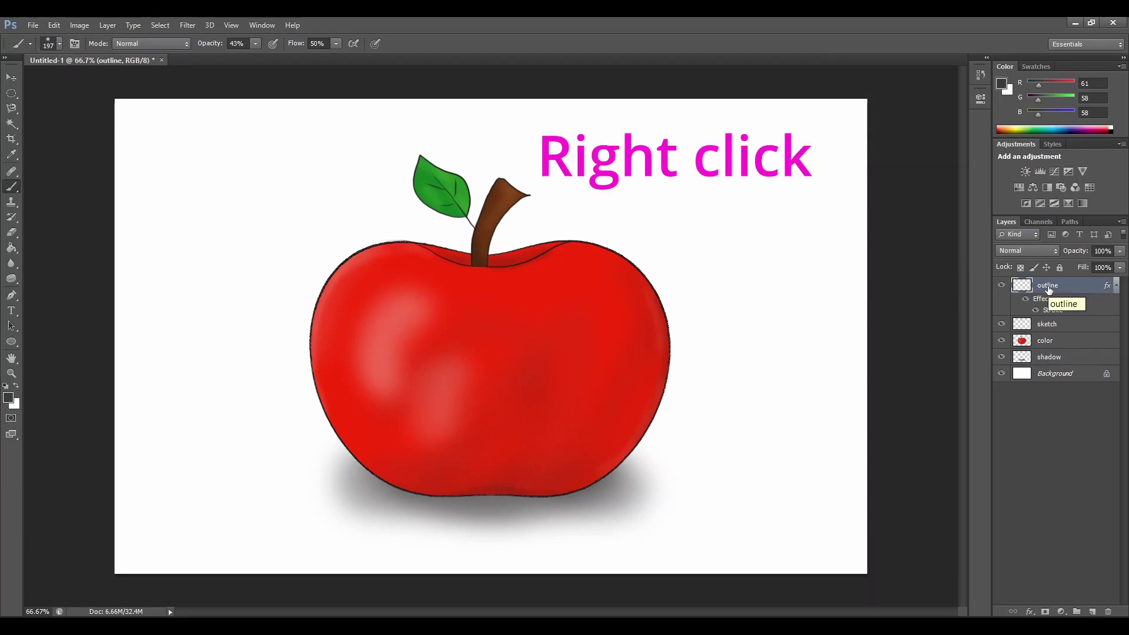
right_click(1048, 288)
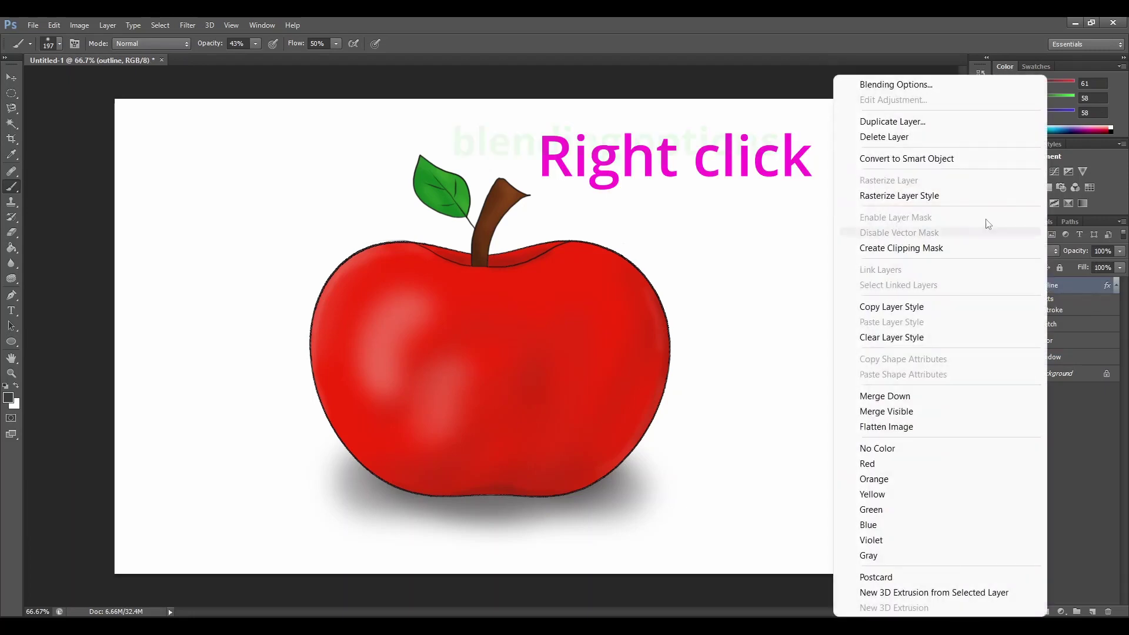
left_click(897, 84)
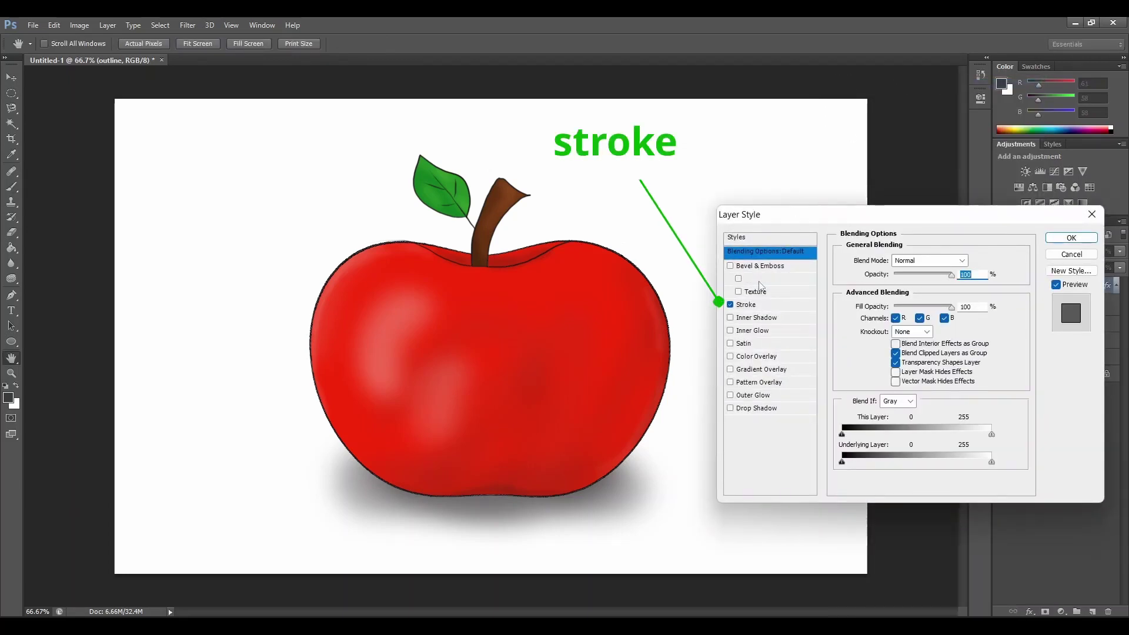
left_click(746, 306)
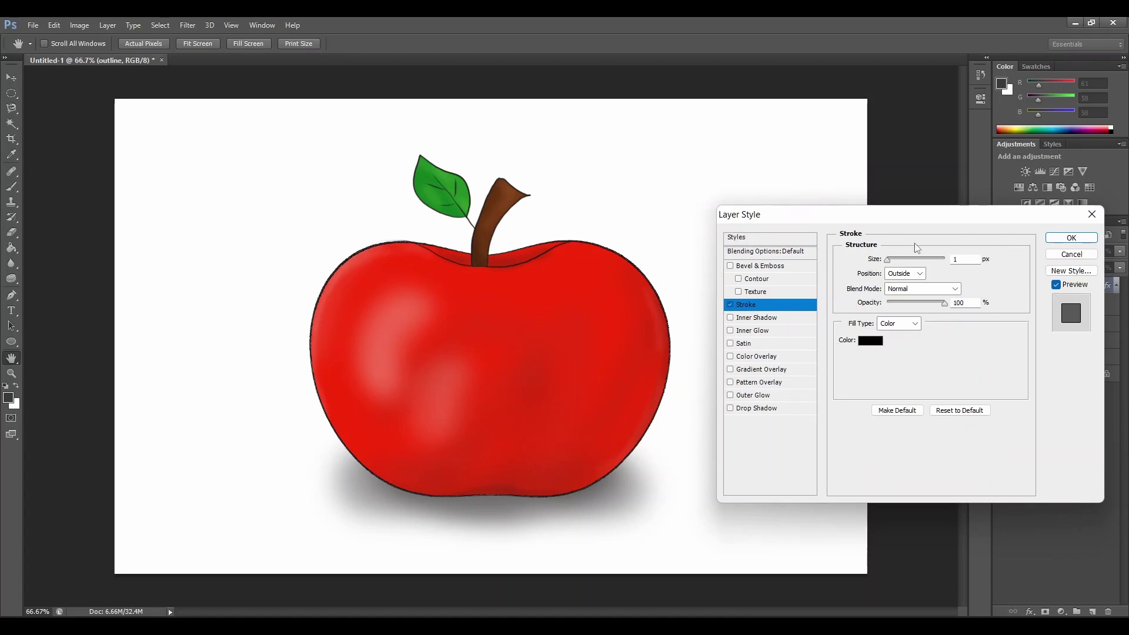
left_click(870, 342)
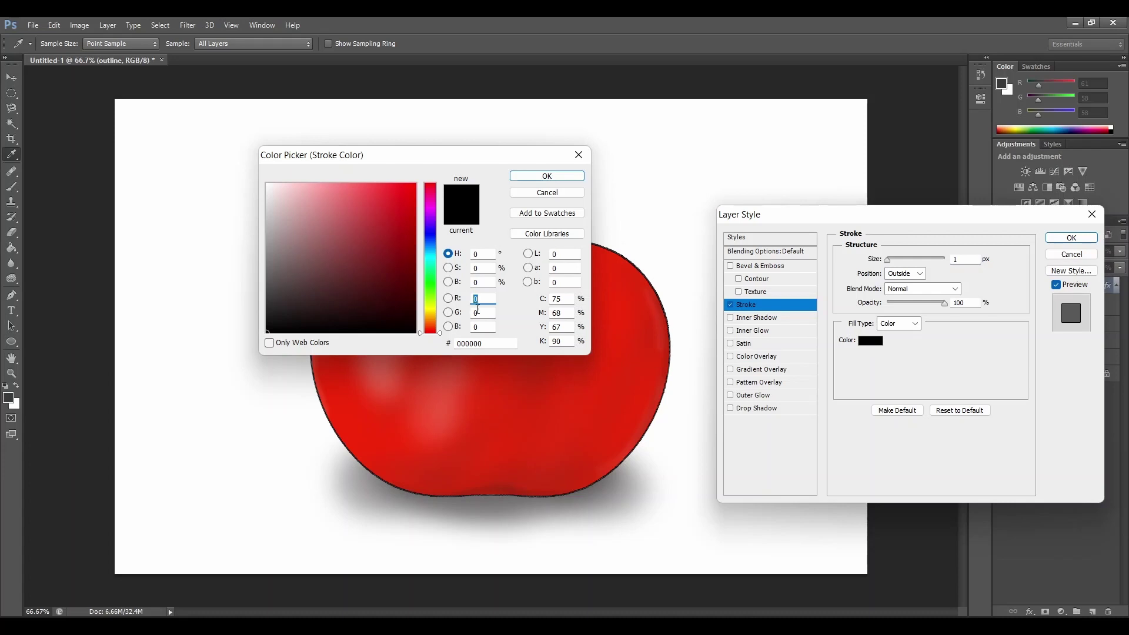
left_click(507, 482)
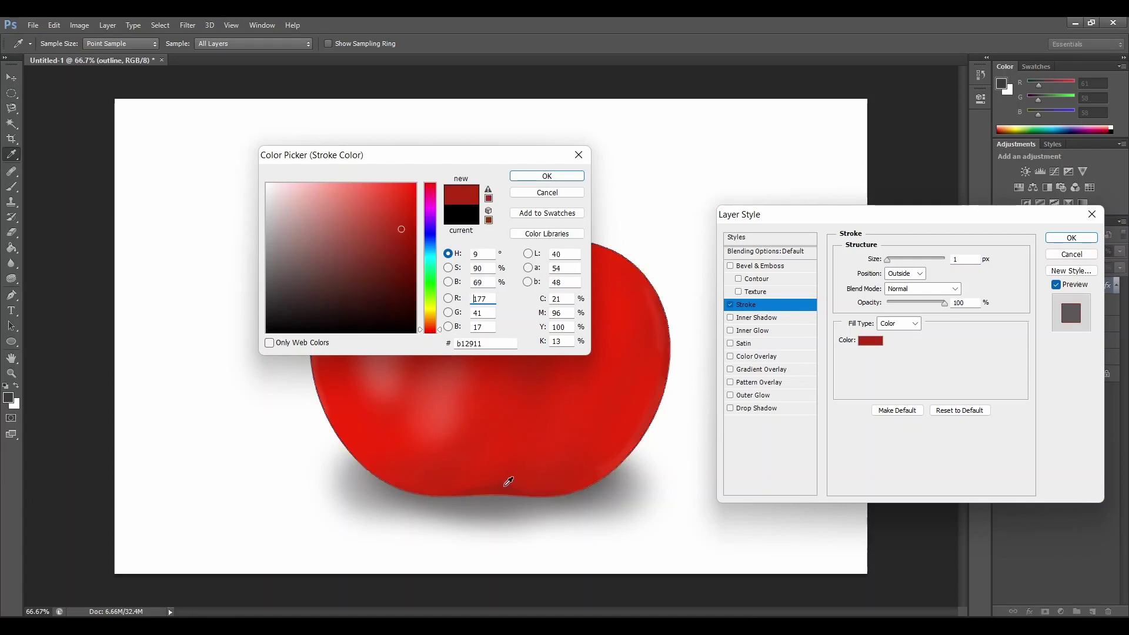
left_click(535, 178)
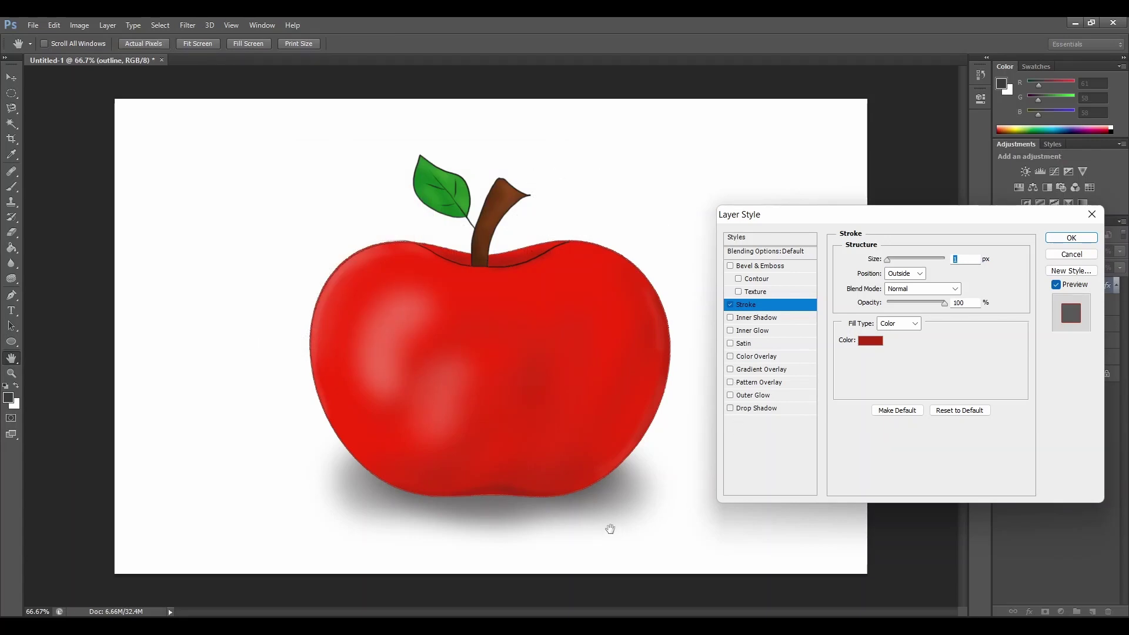
left_click(1058, 238)
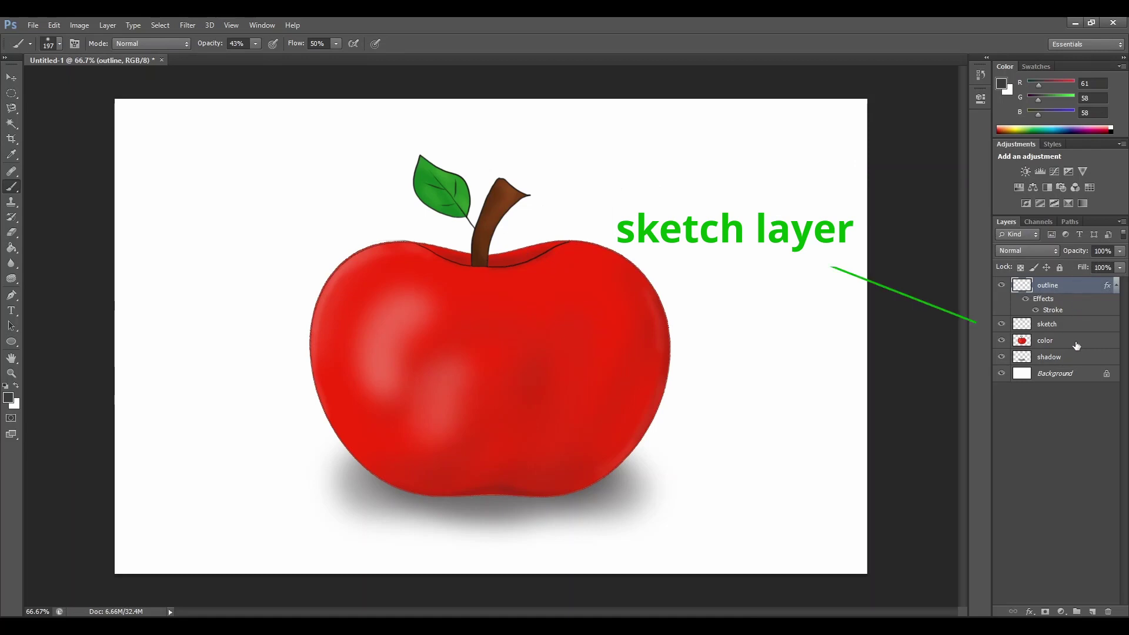
Lock the transparent pixels of the sketch layer
left_click(1047, 329)
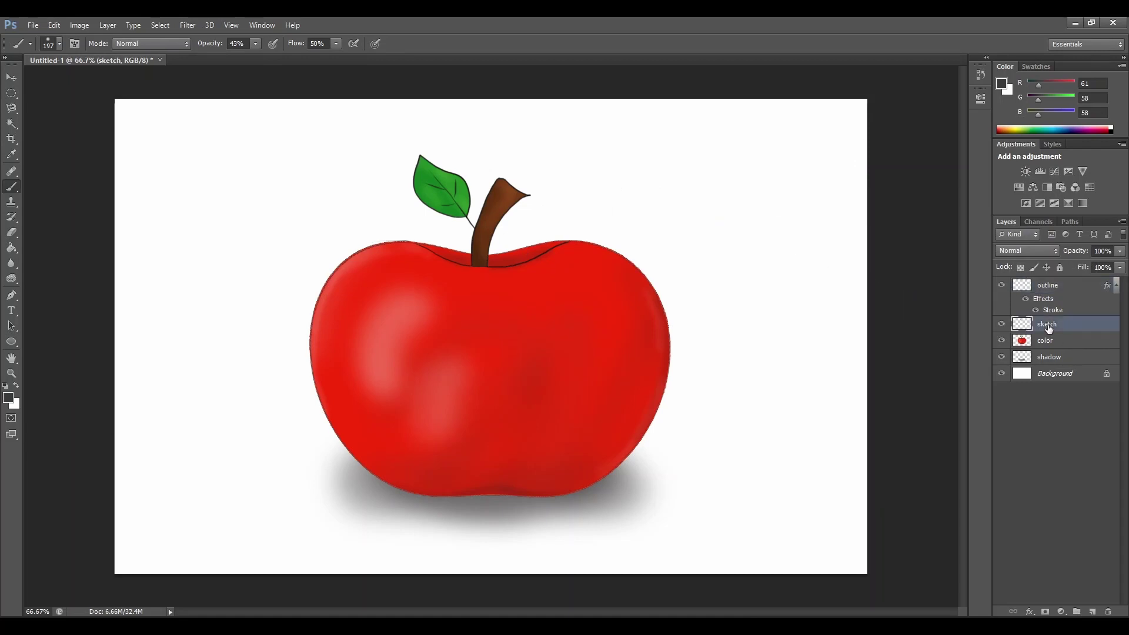
left_click(1021, 267)
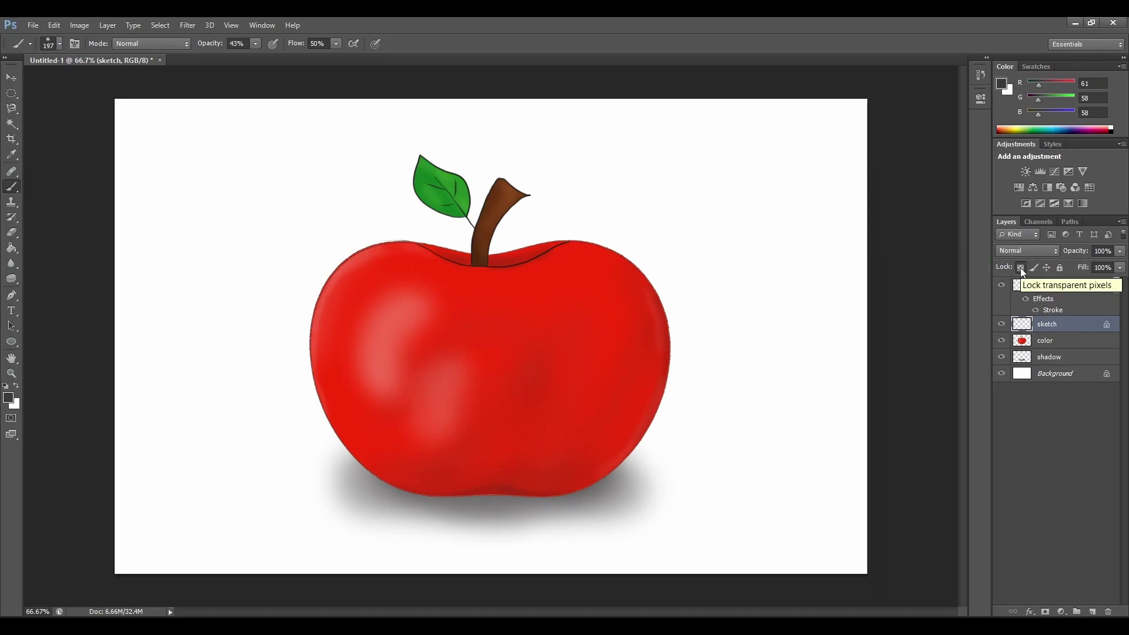
Select the color layer and sample a dark red foreground color, RGB 180, 49, 29, from the apple's upper-left edge with the Eyedropper
left_click(1046, 345)
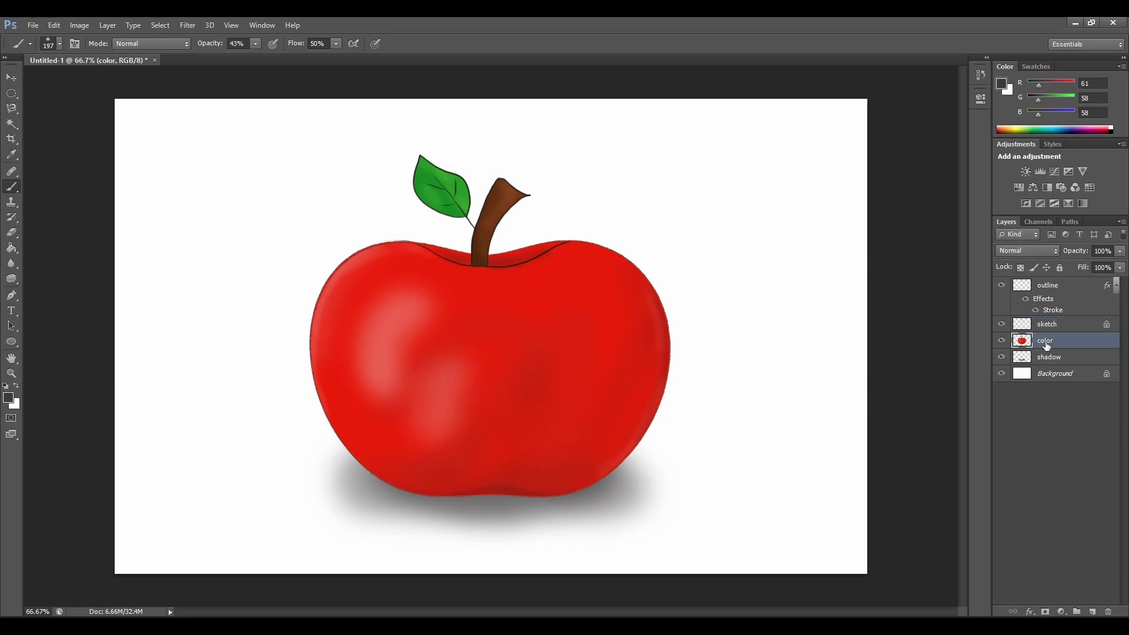
left_click(12, 154)
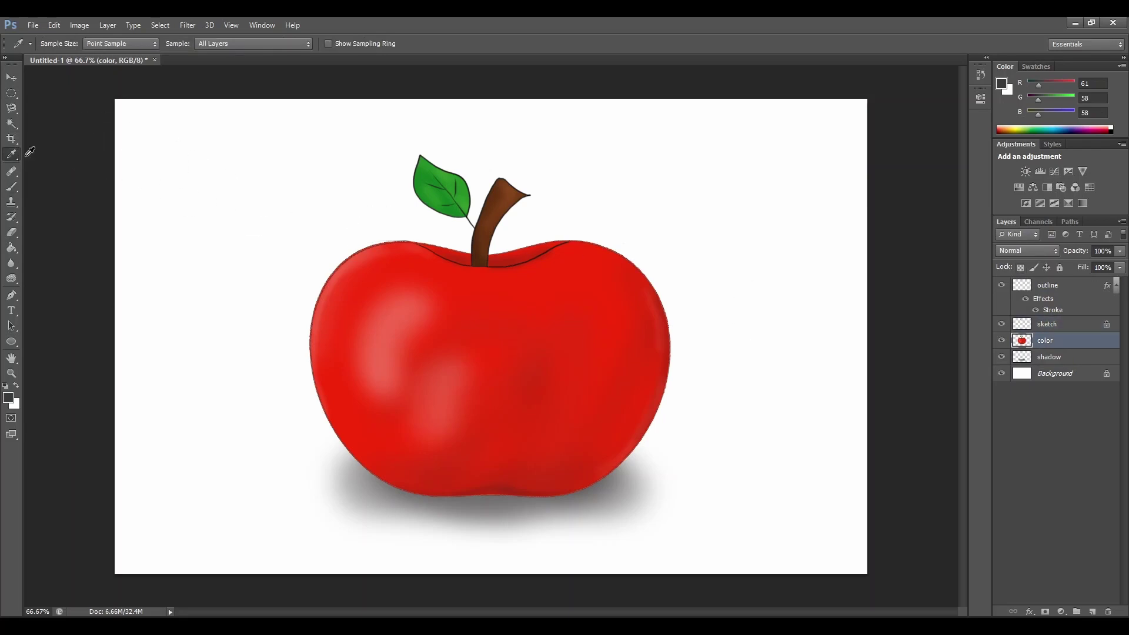
left_click(334, 273)
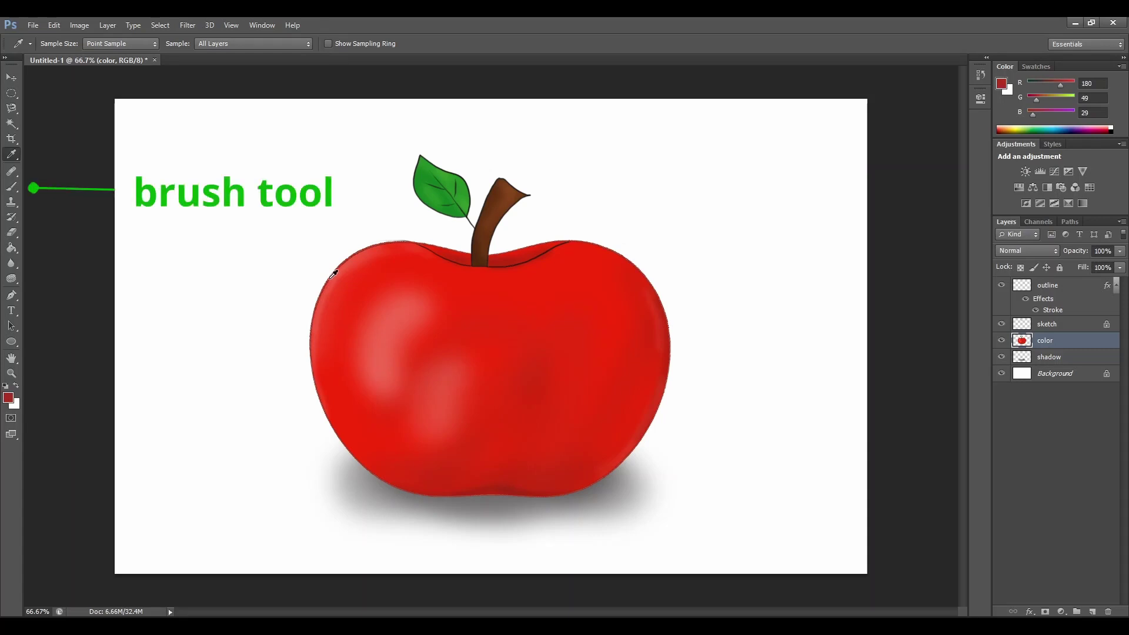
Set the Brush to a hard round tip at 38 px with 100% hardness and 100% opacity
left_click(11, 188)
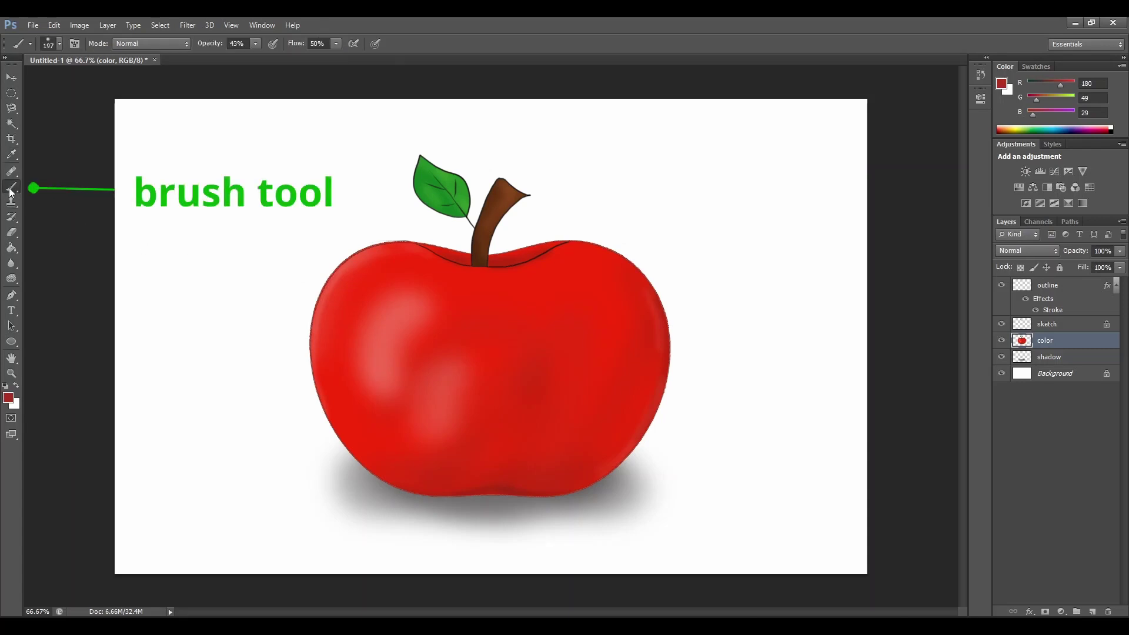
left_click(256, 44)
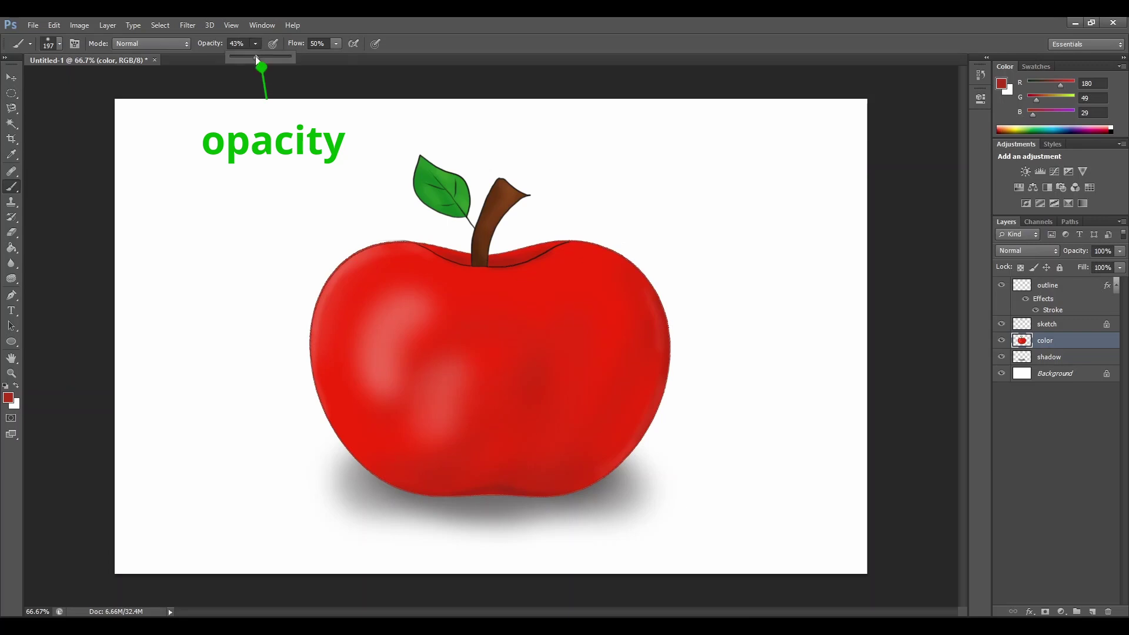
left_click_drag(255, 55, 305, 64)
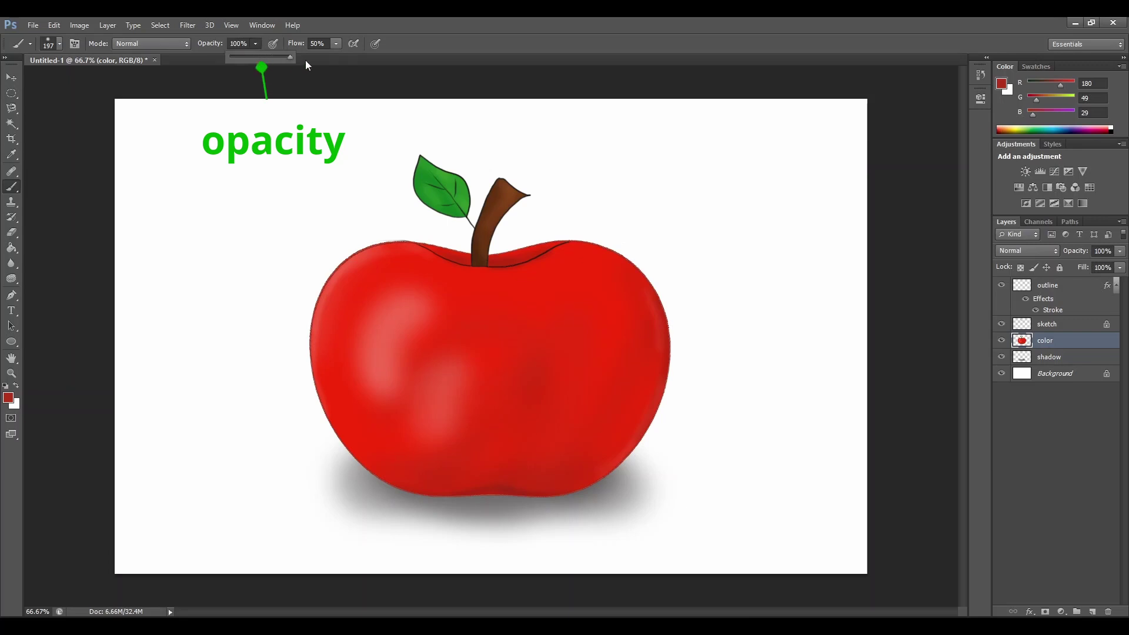
left_click(60, 44)
left_click(80, 137)
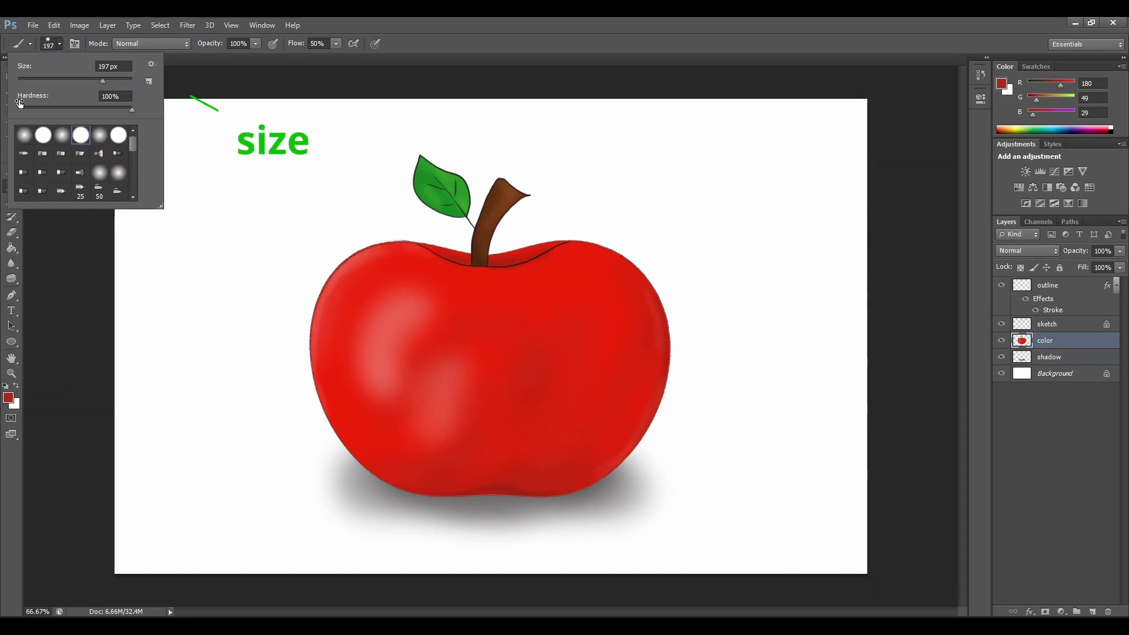
left_click_drag(104, 78, 54, 80)
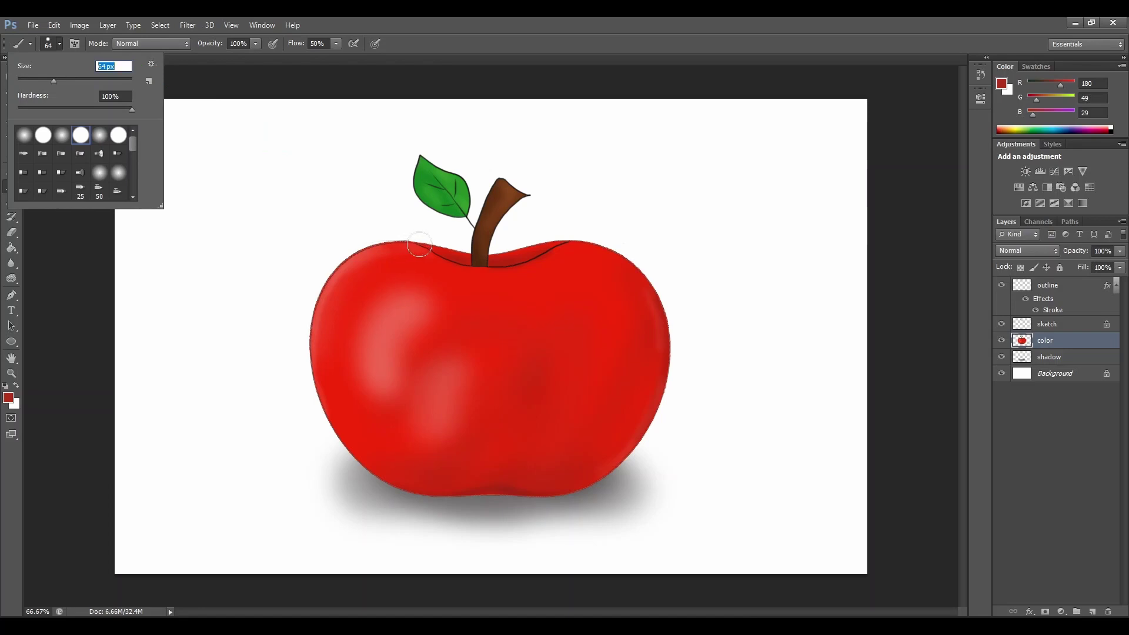
left_click_drag(51, 82, 39, 84)
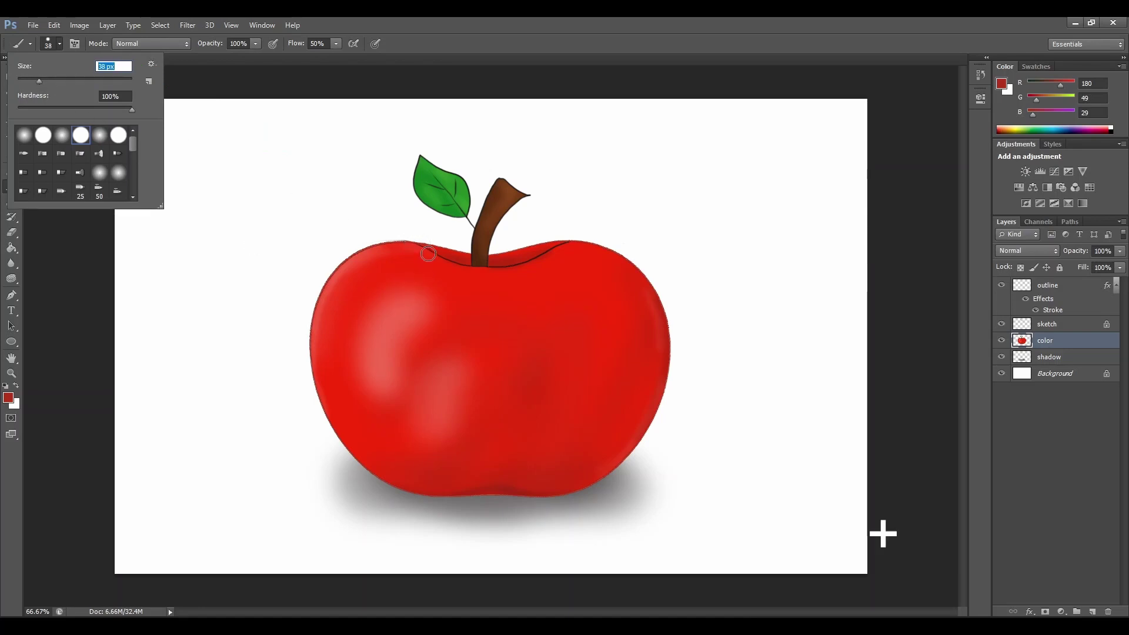
key("Return")
On the sketch layer, paint the curved line of the apple's top hollow dark red and erase the stray line above the upper-left edge
key("ctrl+plus")
key("ctrl+plus")
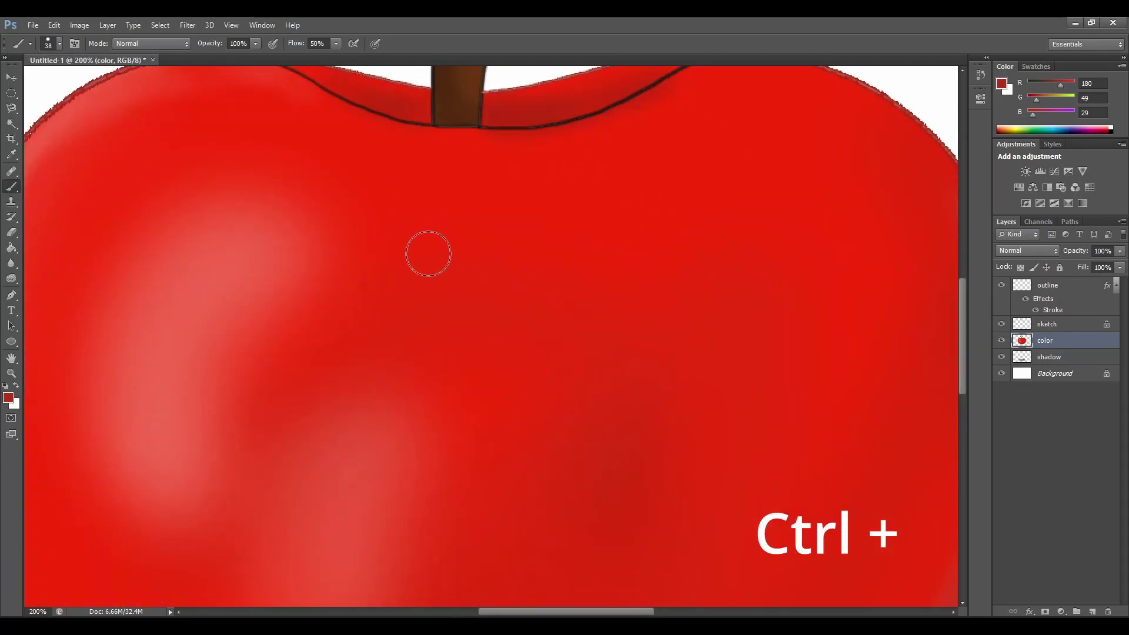
scroll(428, 254, "up", 4)
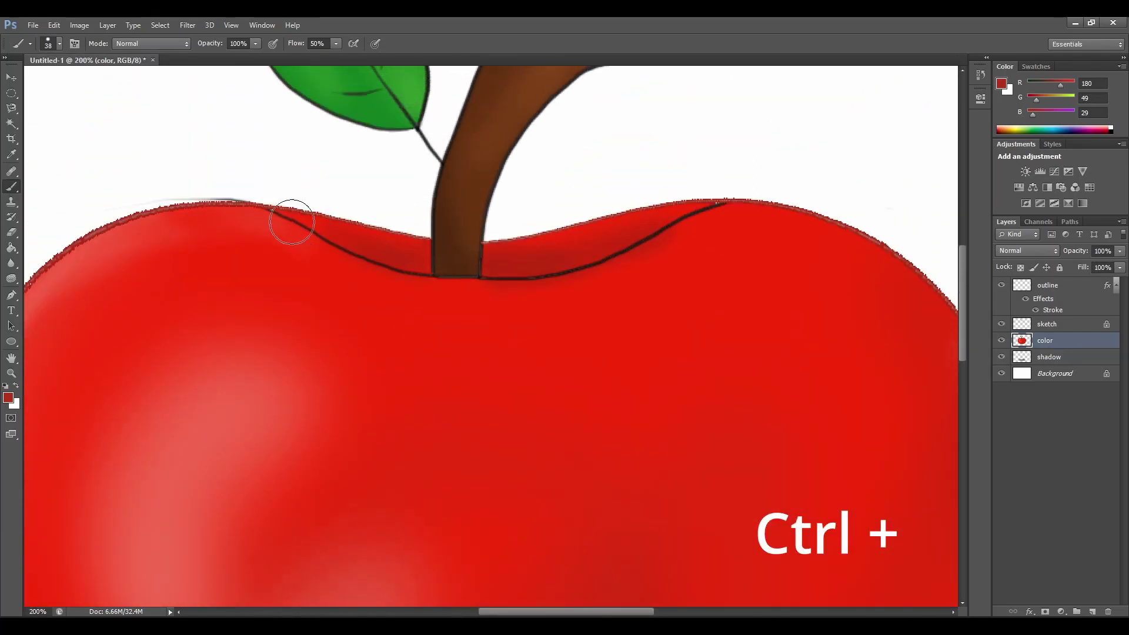
left_click(1052, 286)
left_click(1062, 324)
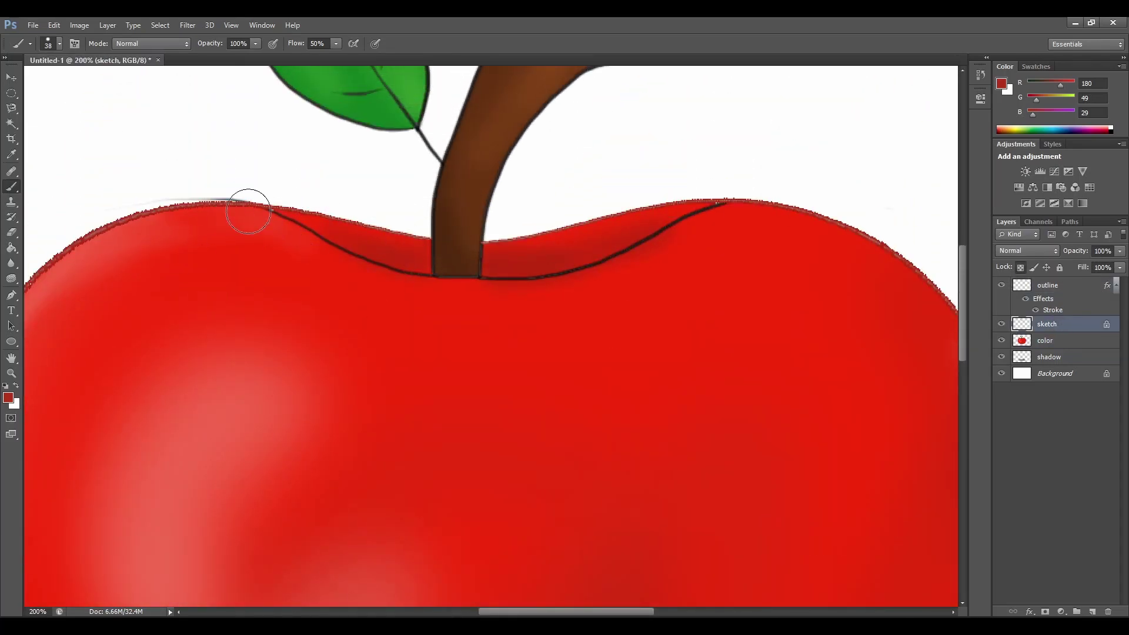
mouse_move(258, 207)
left_mouse_down()
mouse_move(350, 252)
mouse_move(406, 262)
mouse_move(362, 262)
left_mouse_up()
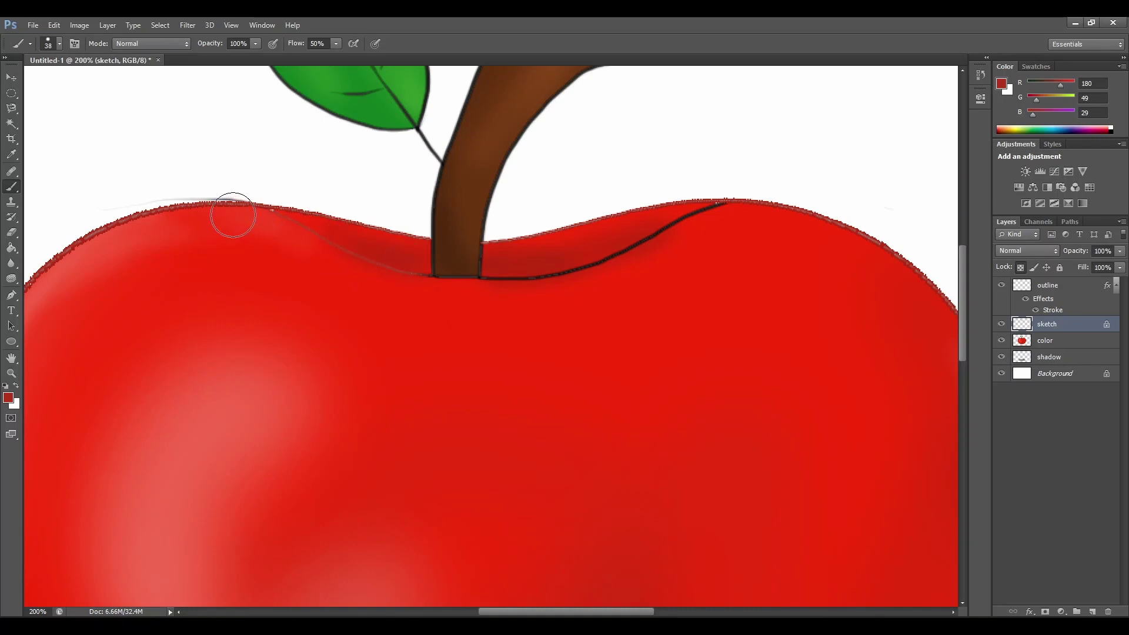
mouse_move(413, 295)
left_mouse_down()
mouse_move(523, 297)
mouse_move(595, 277)
mouse_move(720, 212)
left_mouse_up()
left_click_drag(783, 192, 723, 207)
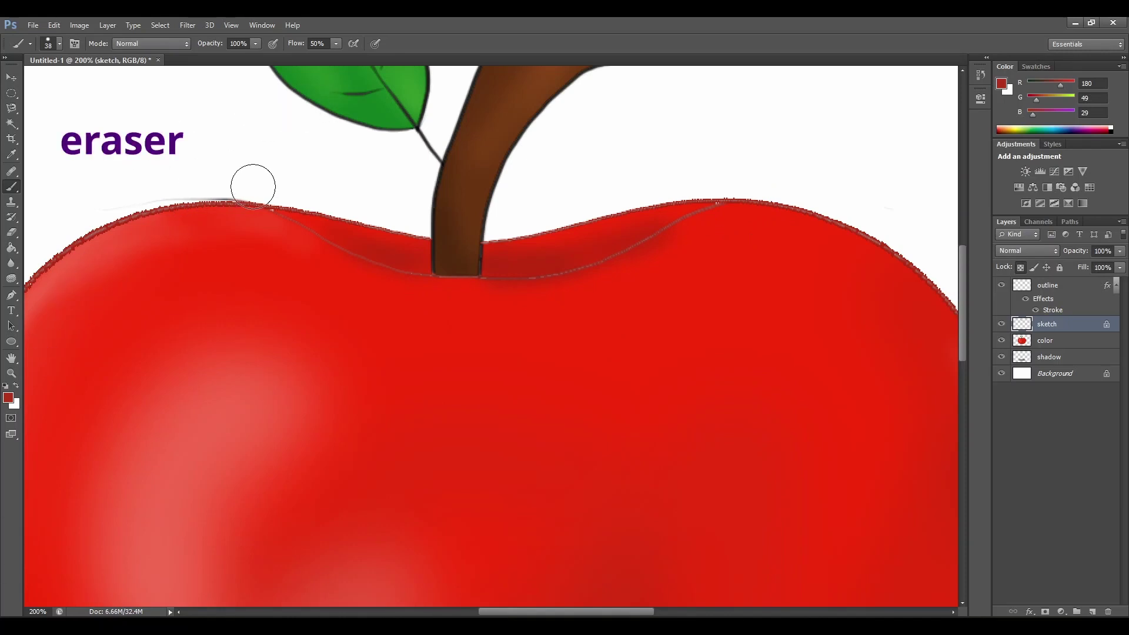
left_click(10, 219)
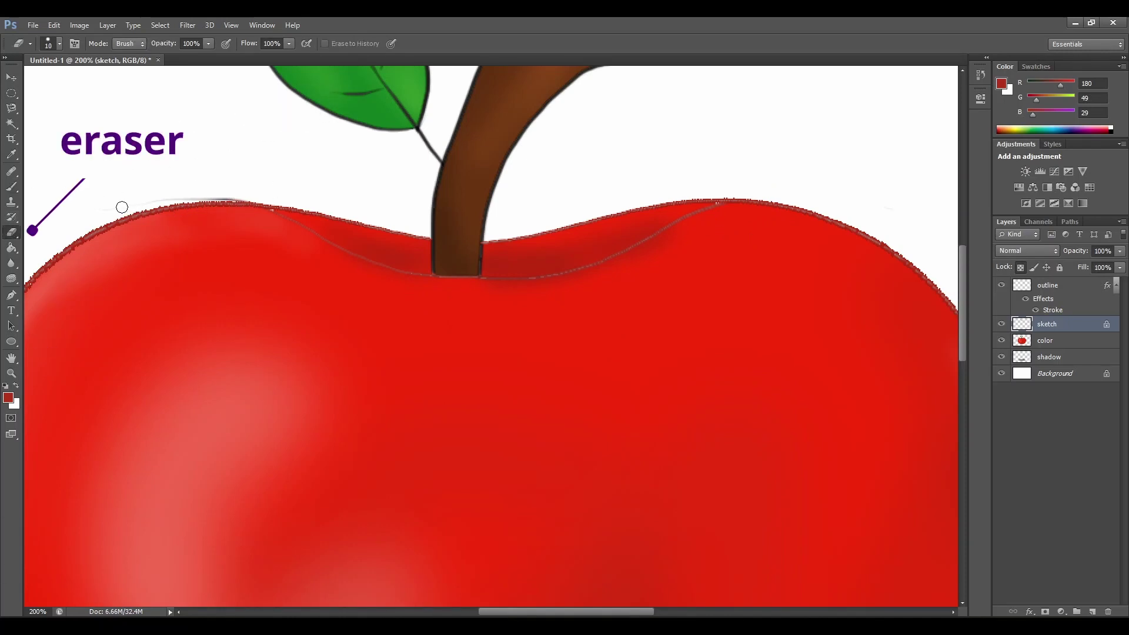
left_click_drag(184, 197, 222, 195)
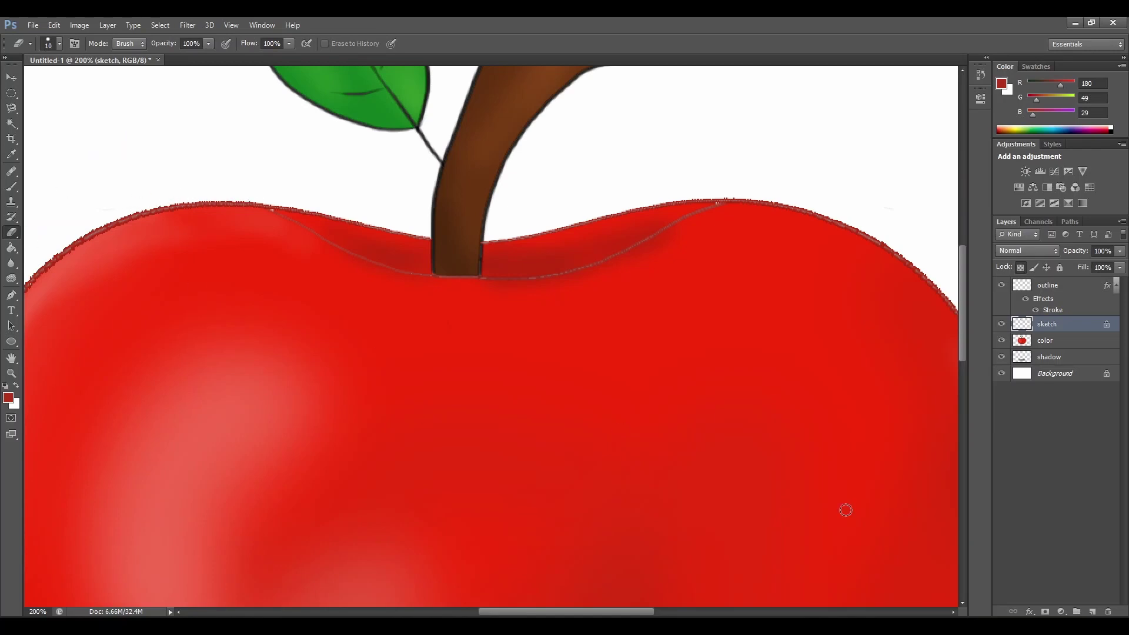
Sample a dark brown, RGB 82, 41, 14, from the stem's base and brush it over the stem's outline on the sketch layer
left_click(11, 186)
left_click(12, 154)
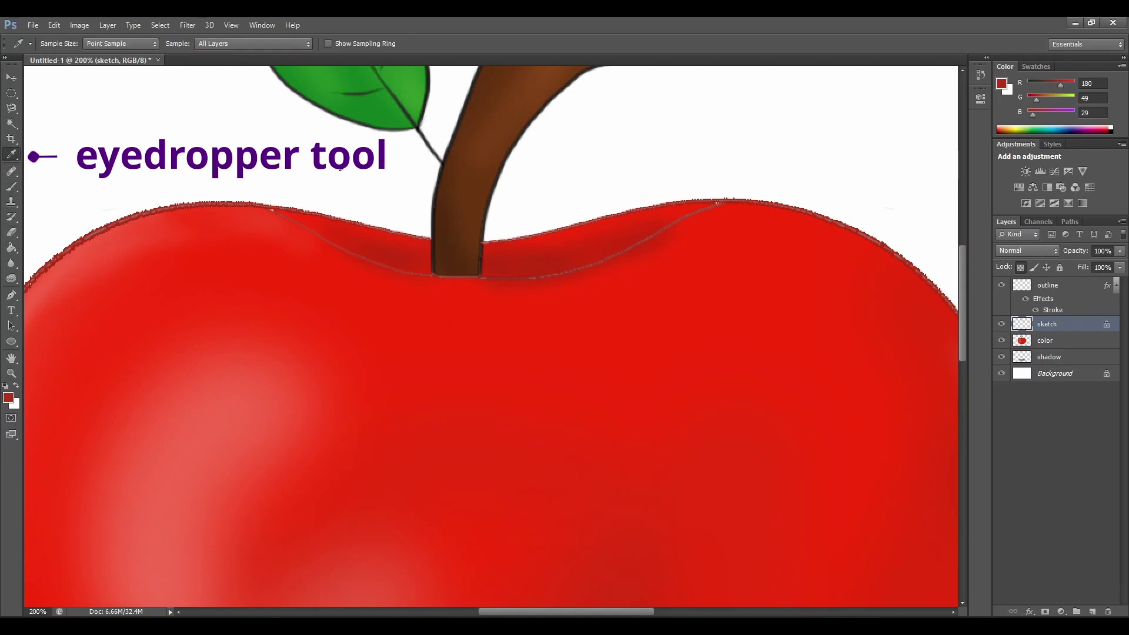
left_click(455, 256)
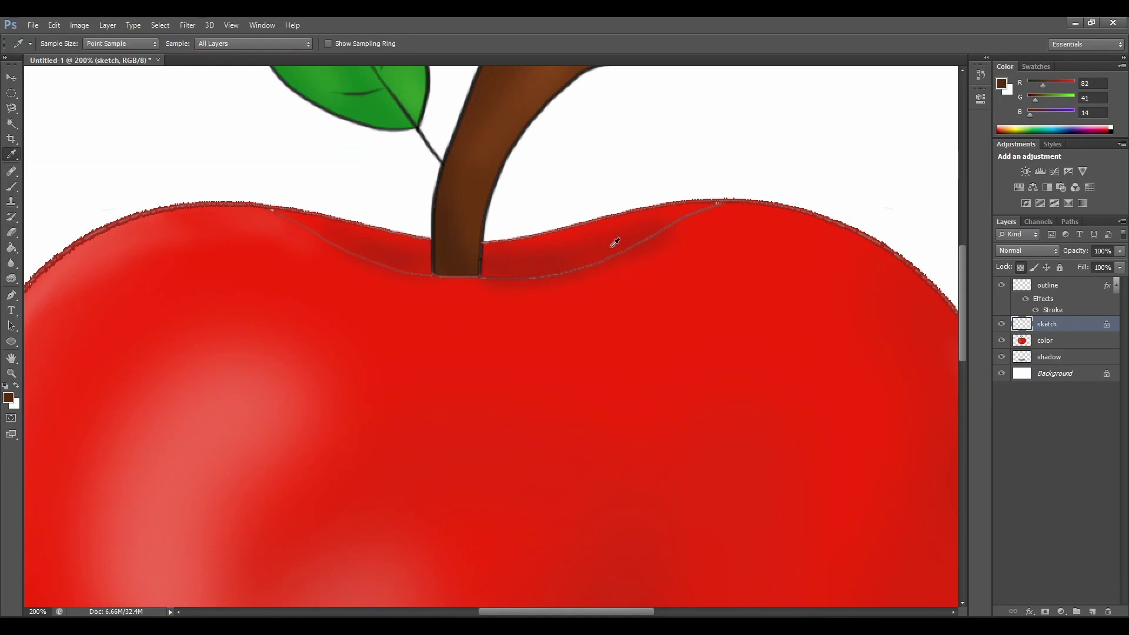
scroll(613, 244, "up", 5)
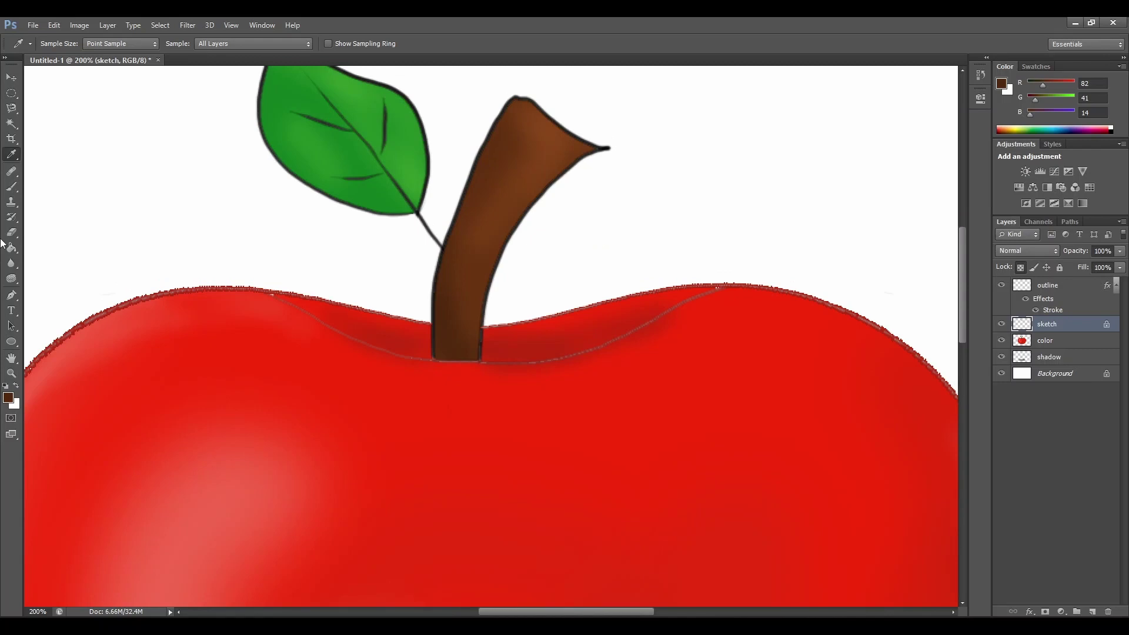
left_click(11, 187)
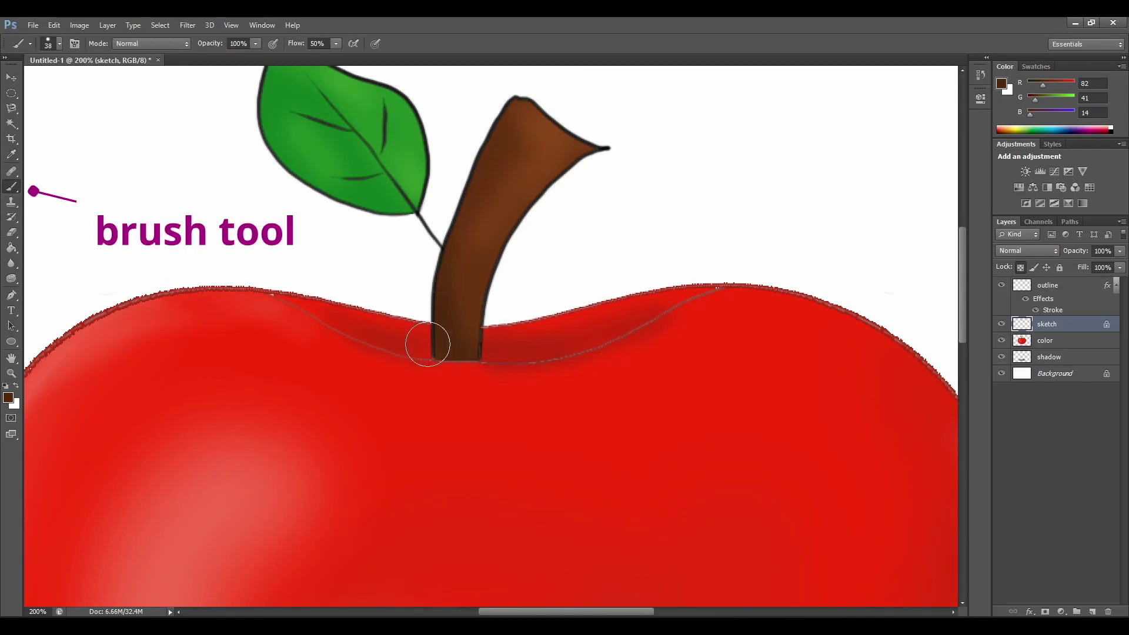
mouse_move(485, 159)
left_mouse_down()
mouse_move(557, 91)
mouse_move(615, 142)
mouse_move(513, 109)
mouse_move(600, 141)
mouse_move(517, 234)
mouse_move(481, 351)
left_mouse_up()
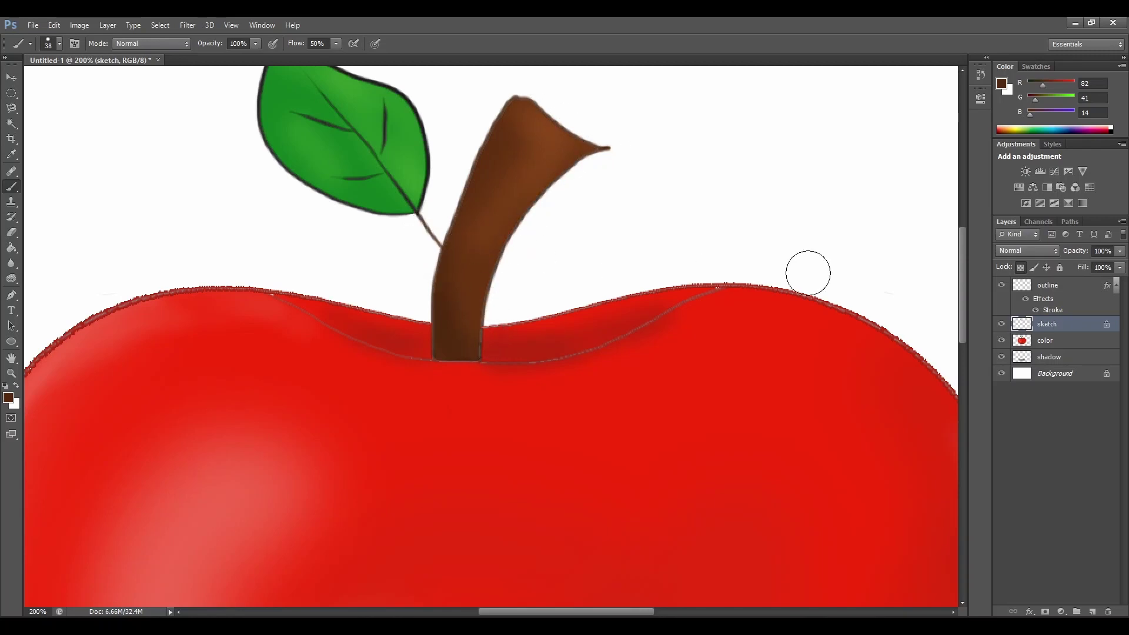
Sample a green, RGB 20, 129, 34, from the leaf and brush it over the leaf's outline, veins and stalk on the sketch layer
key("i")
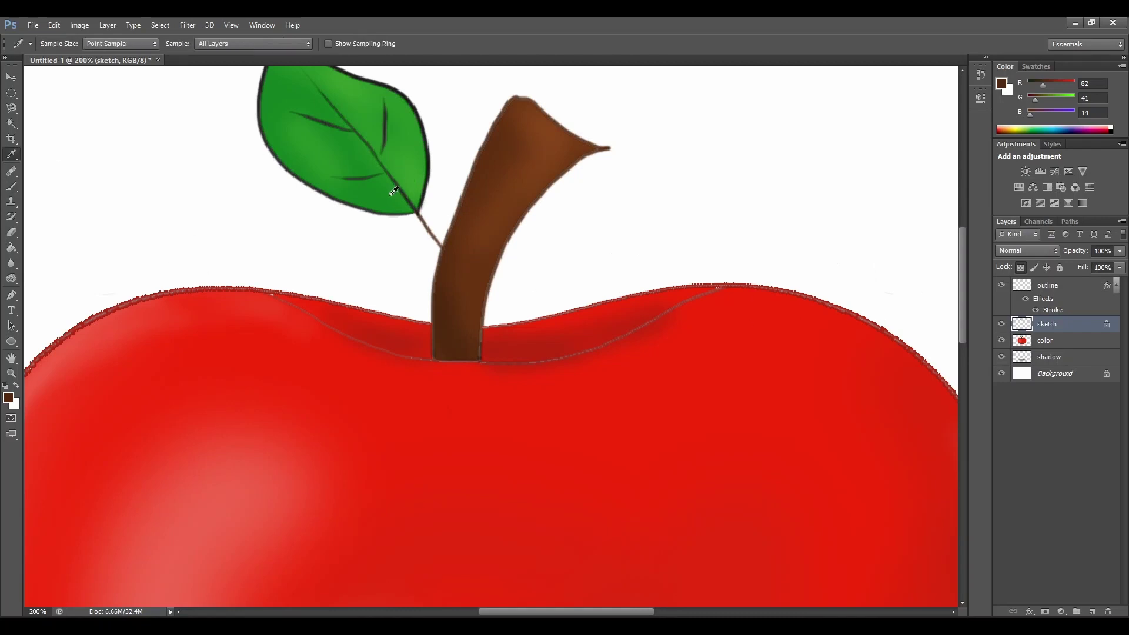
left_click(391, 194)
key("b")
scroll(189, 204, "up", 2)
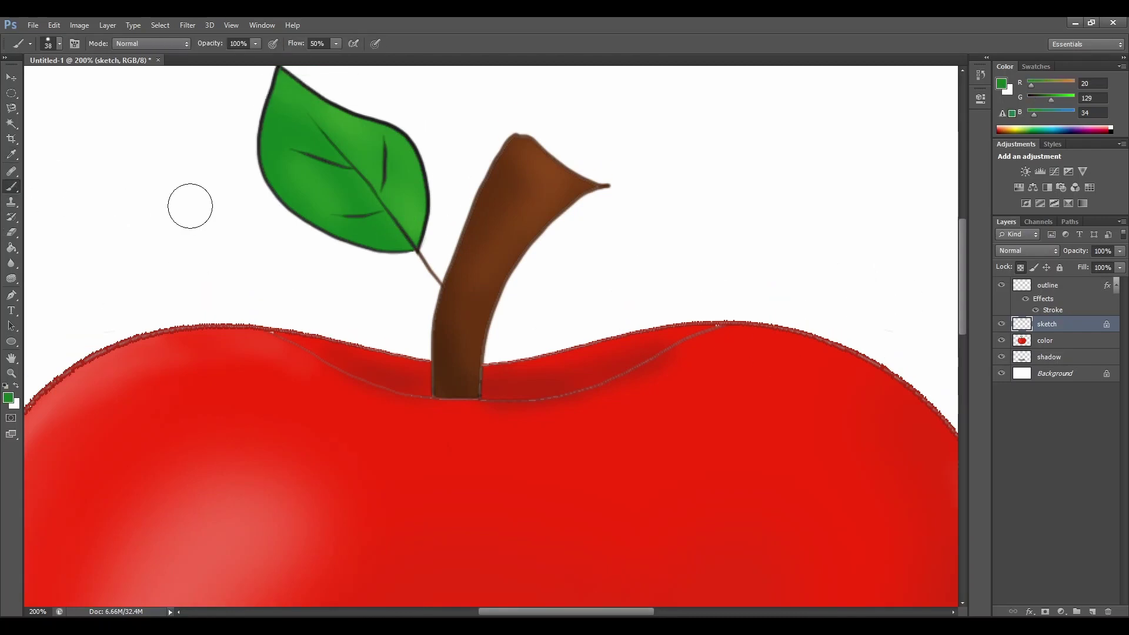
mouse_move(450, 251)
left_mouse_down()
mouse_move(424, 251)
mouse_move(319, 207)
mouse_move(275, 122)
mouse_move(280, 75)
mouse_move(398, 152)
mouse_move(428, 239)
mouse_move(391, 238)
mouse_move(352, 146)
mouse_move(320, 118)
mouse_move(343, 211)
mouse_move(243, 152)
mouse_move(249, 125)
mouse_move(343, 167)
mouse_move(384, 121)
left_mouse_up()
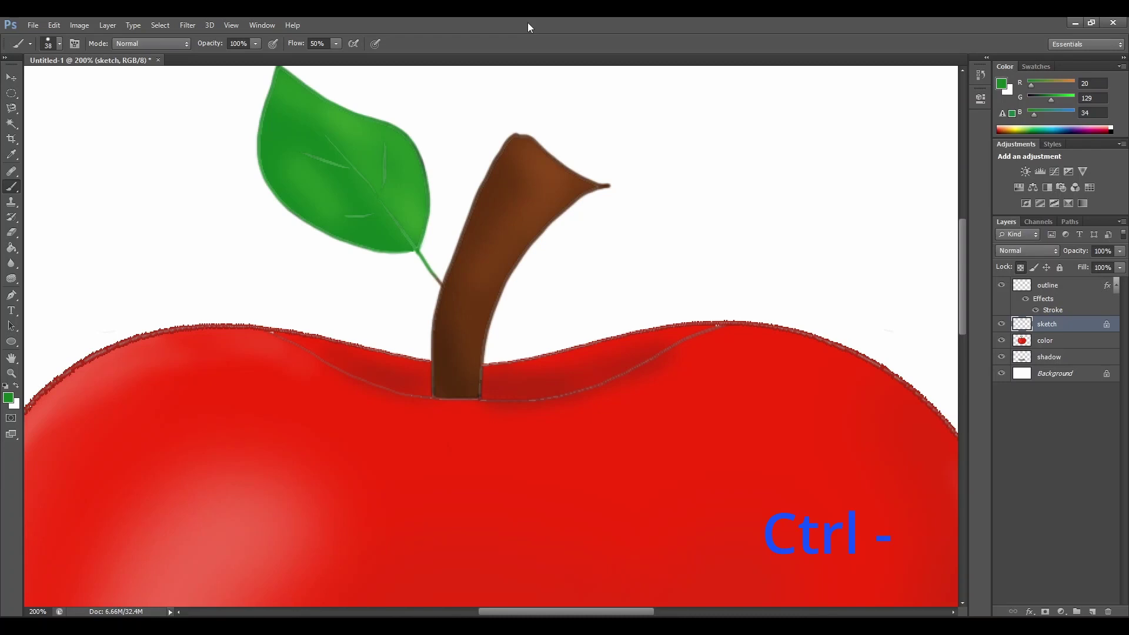
key("ctrl+minus")
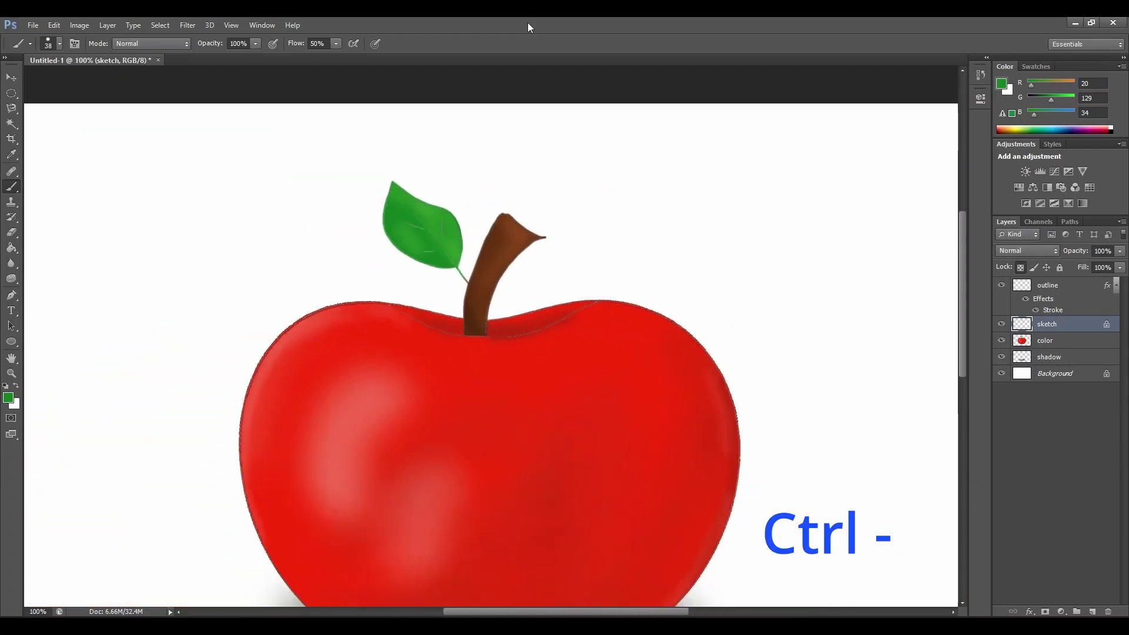
key("ctrl+minus")
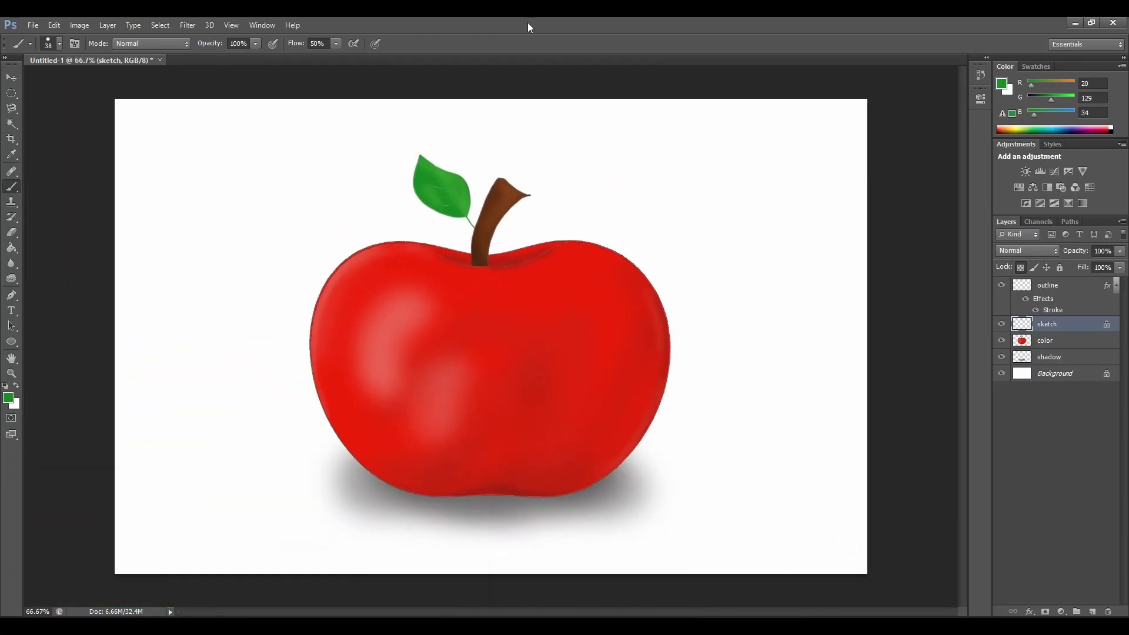